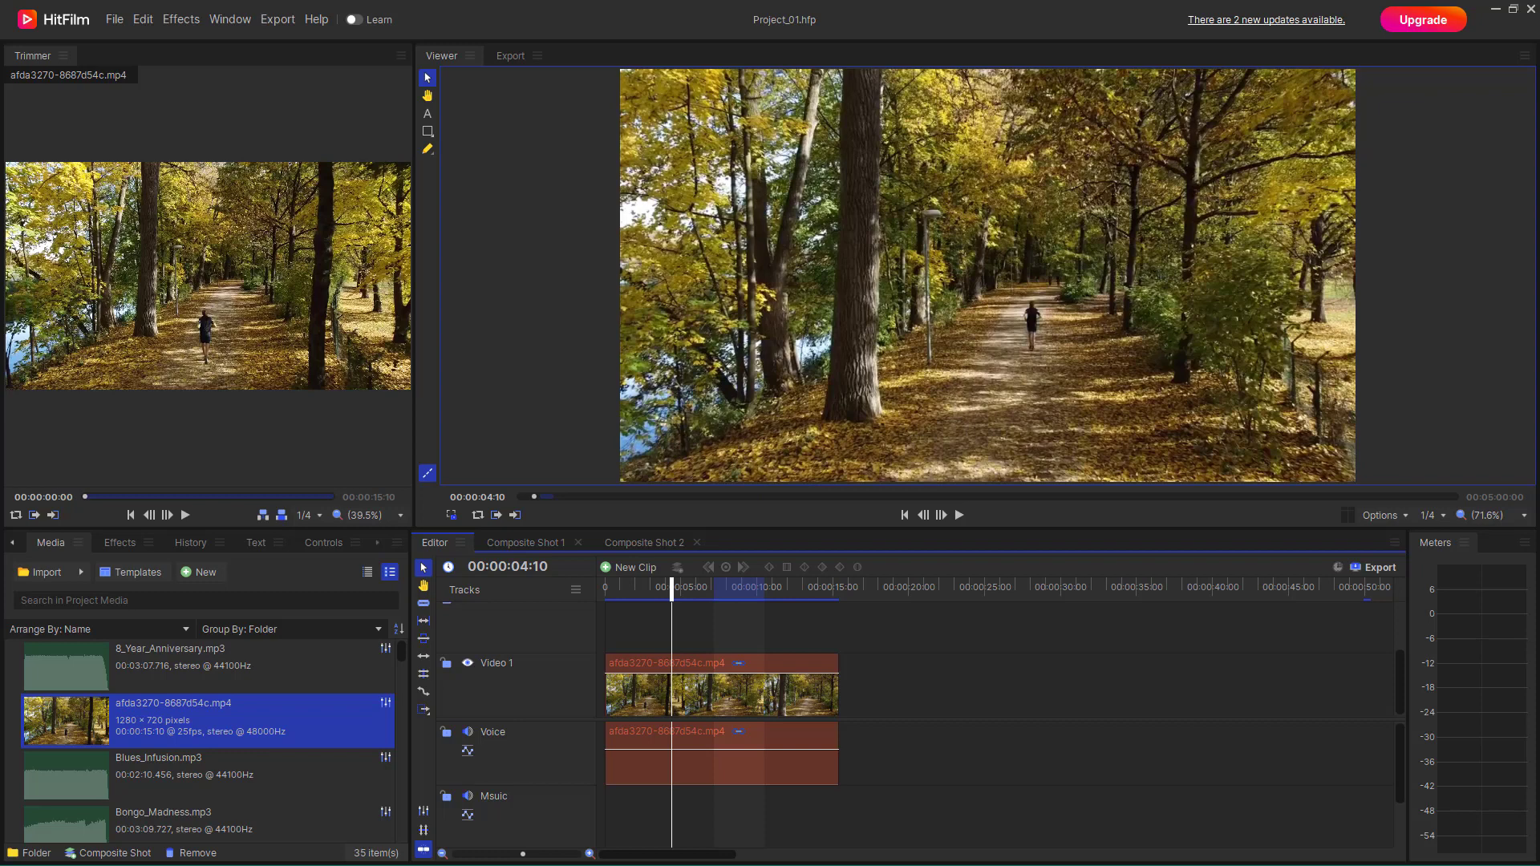
- Apply the Anamorphic Lens Flare effect from Lights & Flares to the forest clip on Video 1
click(671, 702)
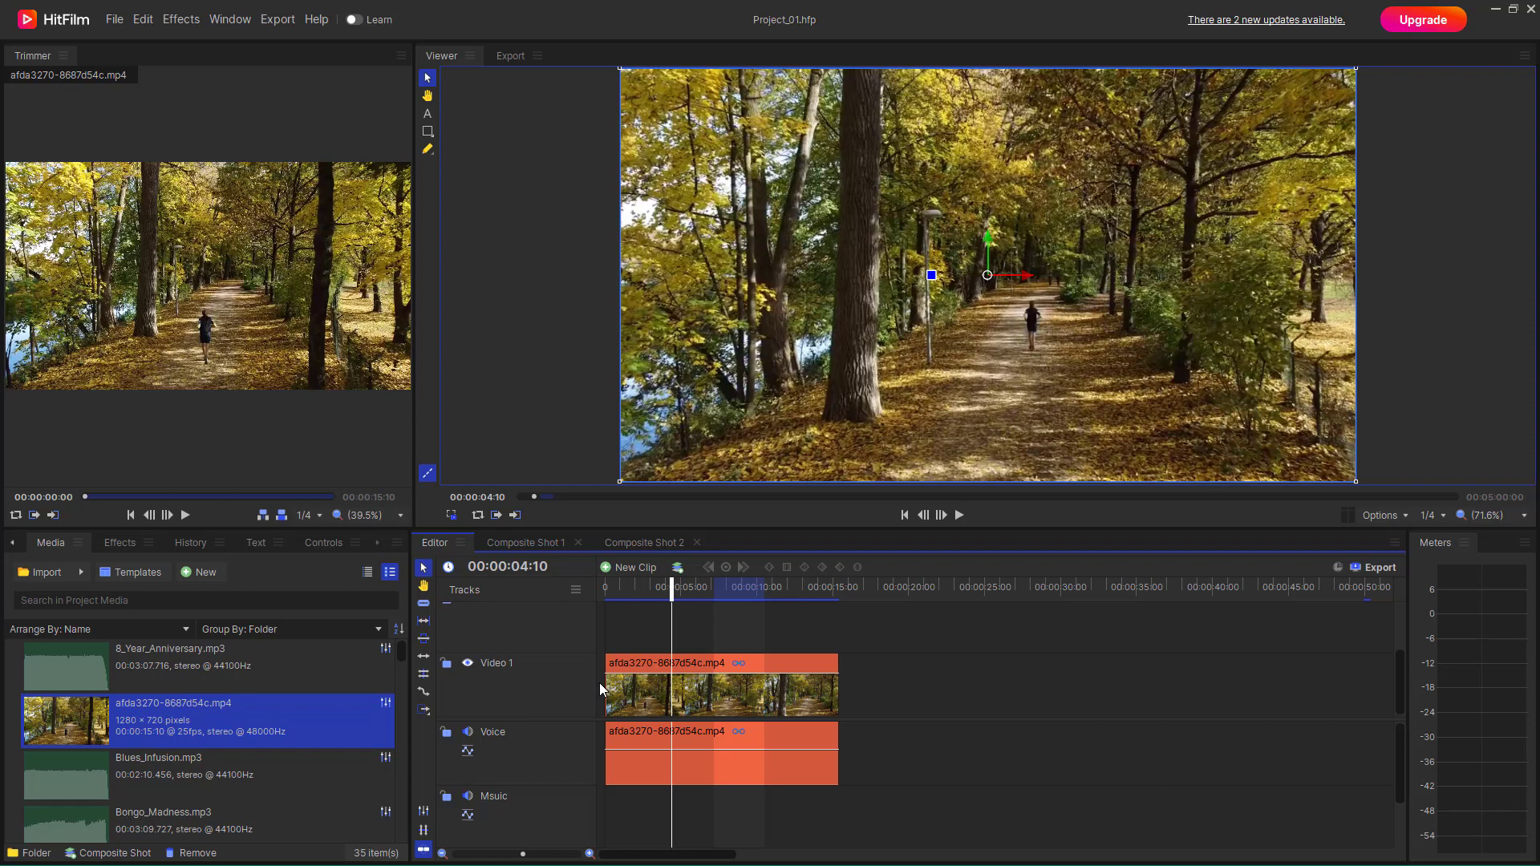
click(118, 543)
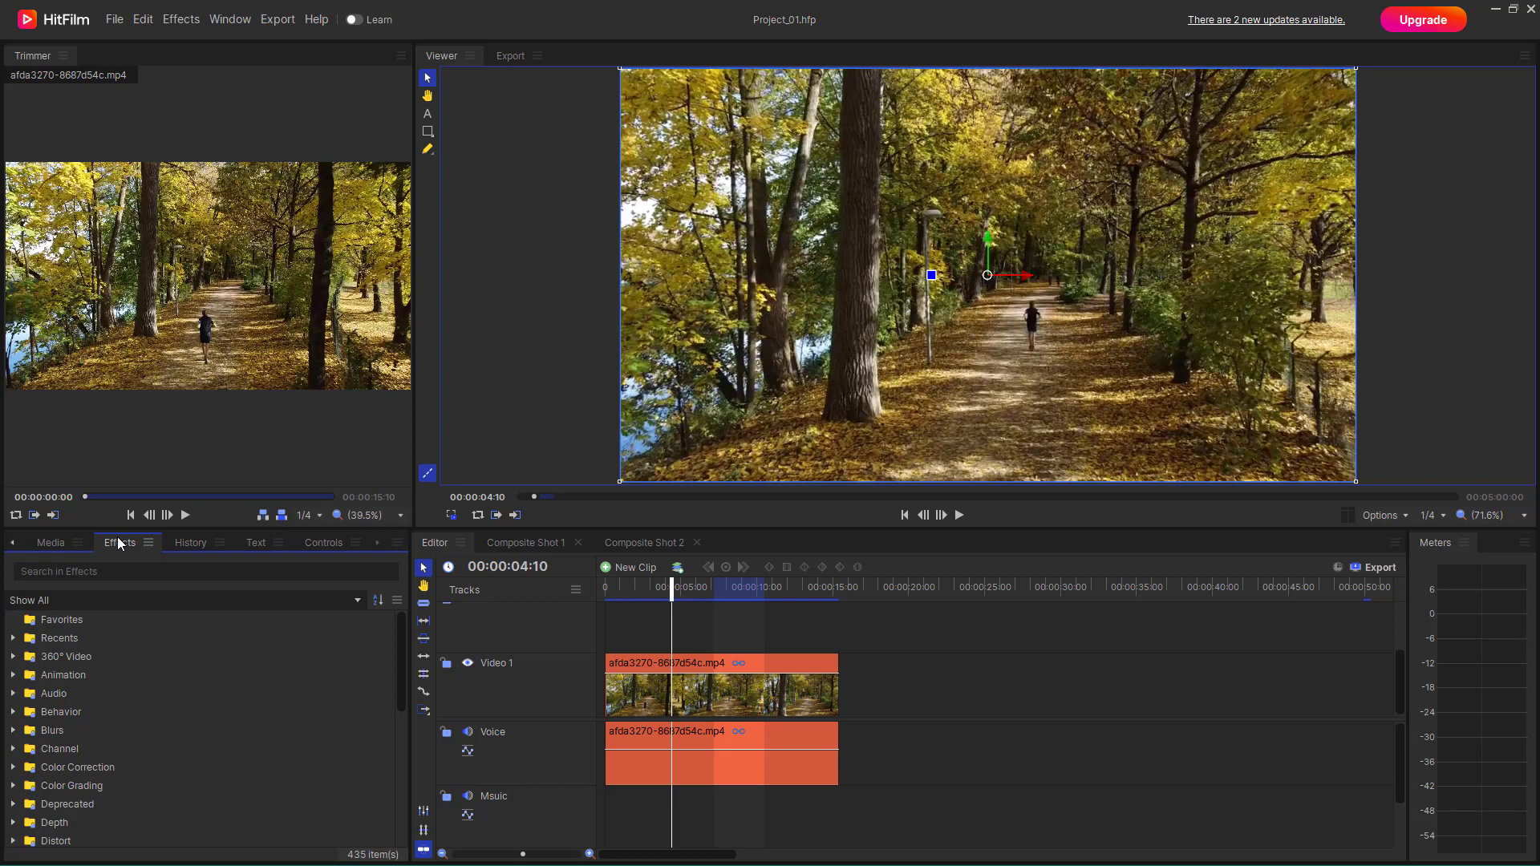
scroll(114, 704, down, 5)
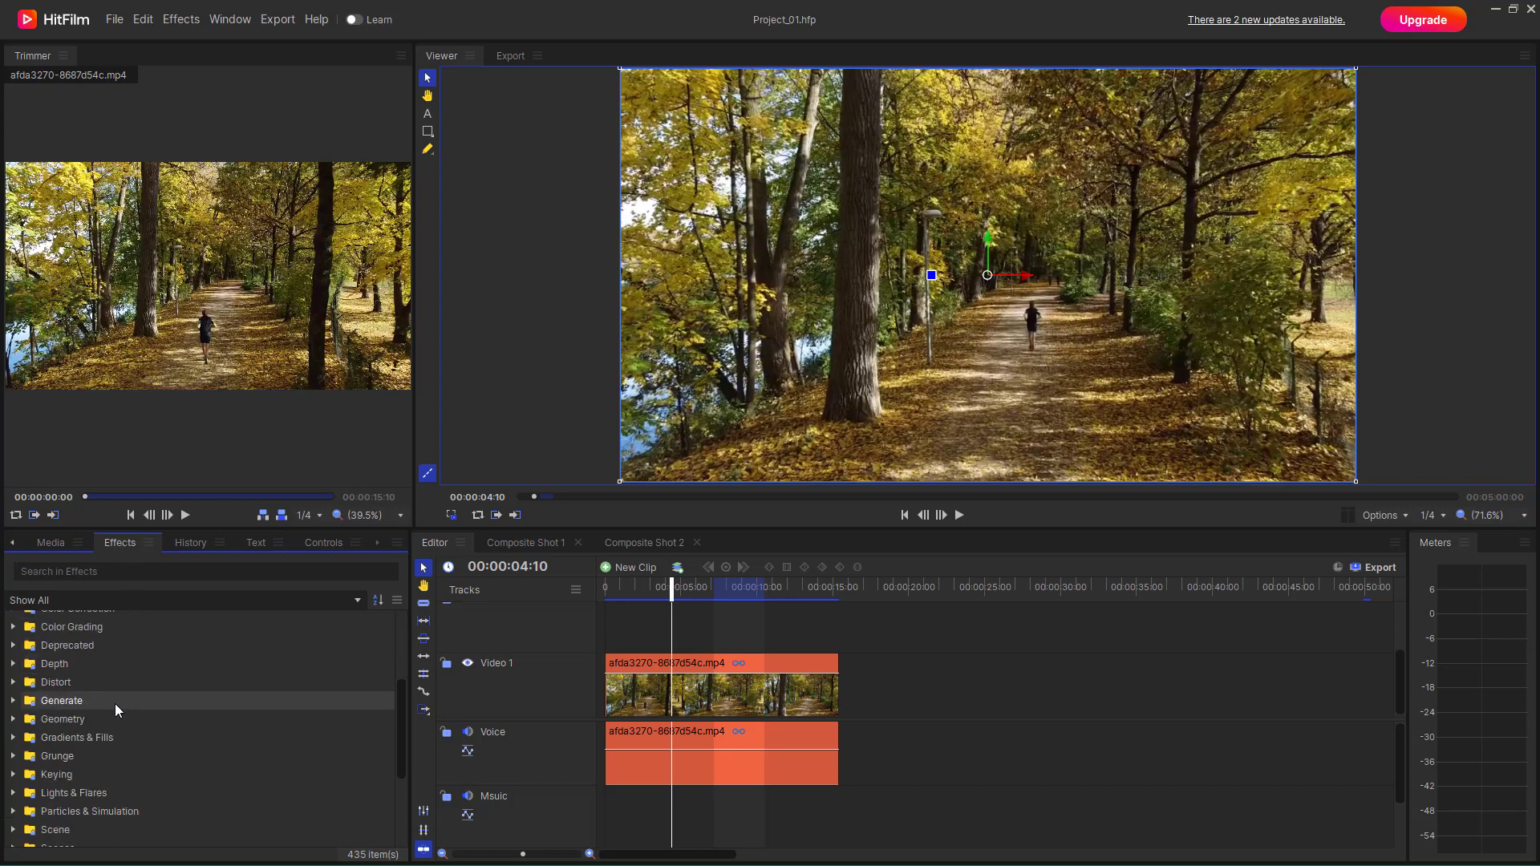
click(14, 636)
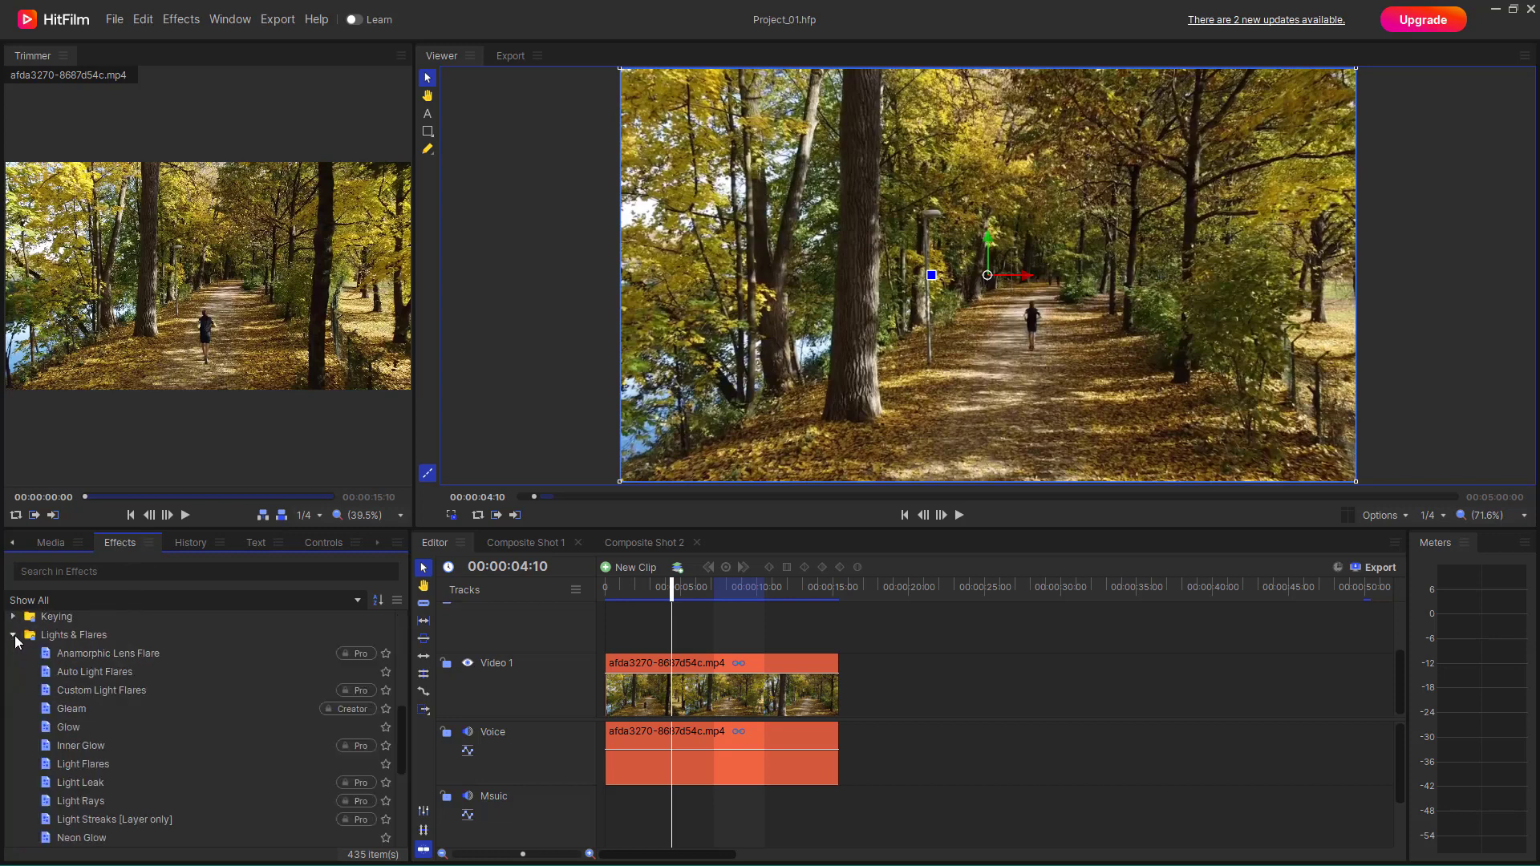
click(108, 654)
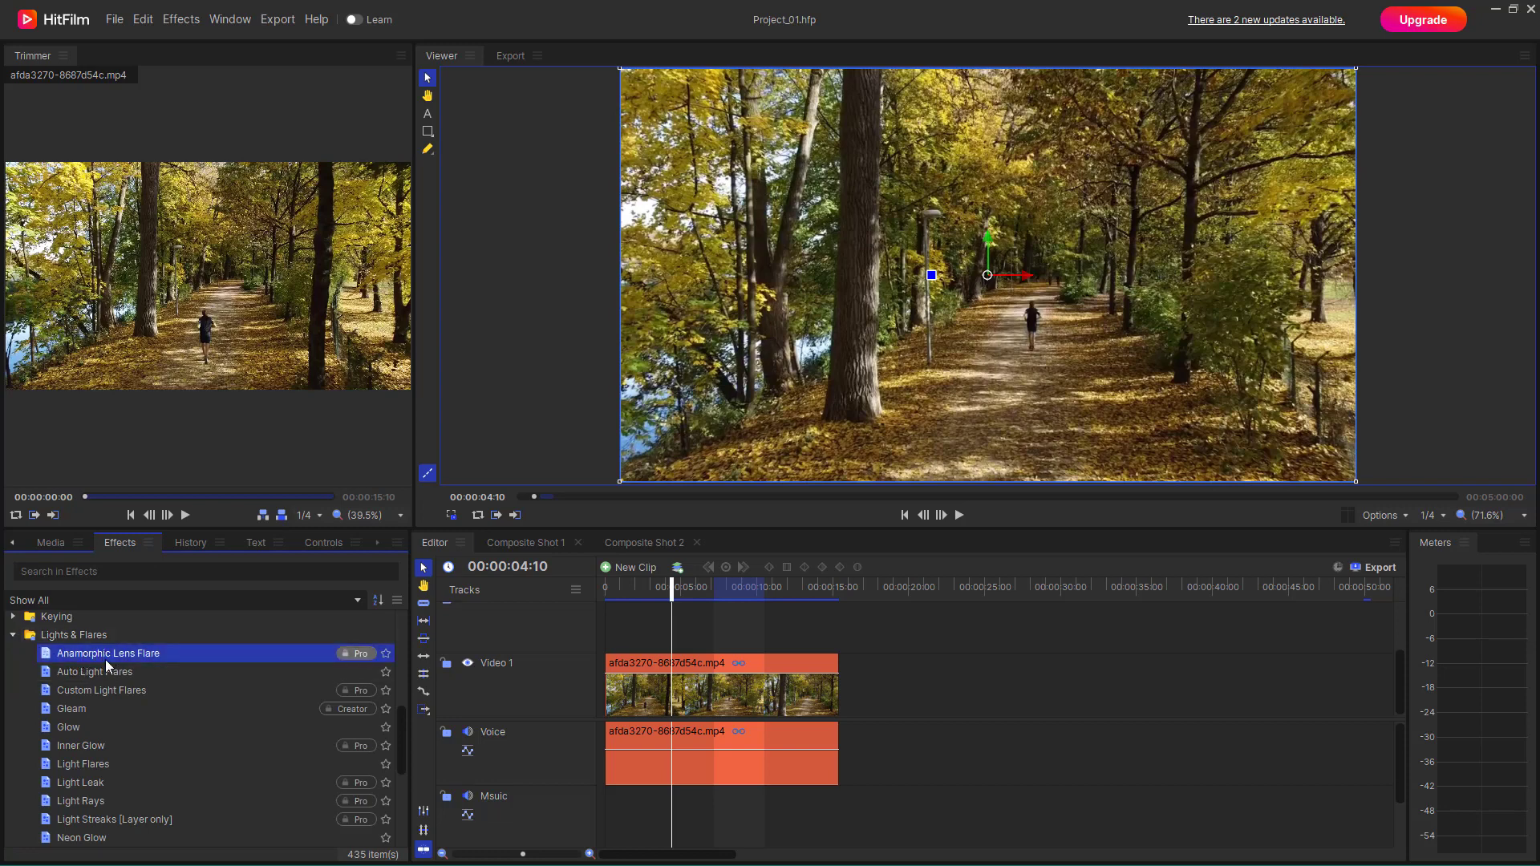
drag(46, 657, 640, 690)
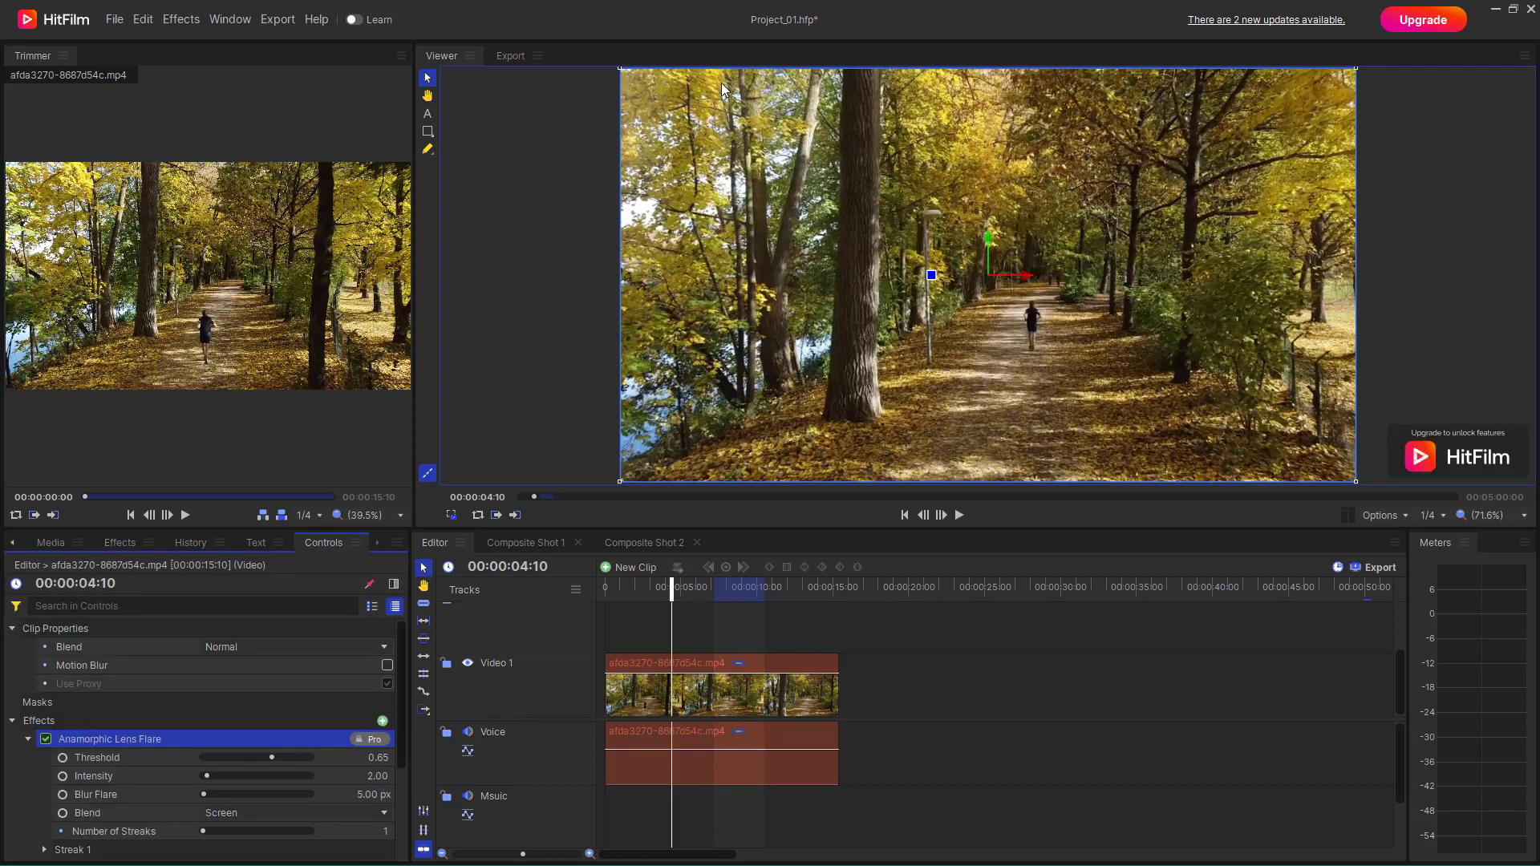
- Set the Anamorphic Lens Flare's threshold to 0.36, intensity to 3.50 and blur flare to 0.00 px
mouse_move(271, 758)
mouse_down()
mouse_move(297, 757)
mouse_move(181, 757)
mouse_move(305, 757)
mouse_move(207, 761)
mouse_move(272, 757)
mouse_move(239, 757)
mouse_move(224, 714)
mouse_move(252, 720)
mouse_move(191, 725)
mouse_move(247, 734)
mouse_move(191, 739)
mouse_up()
scroll(244, 761, down, 3)
click(191, 741)
- Try the Normal, Add, Multiply and Subtract blend modes on the flare, and settle on Lighten
click(246, 751)
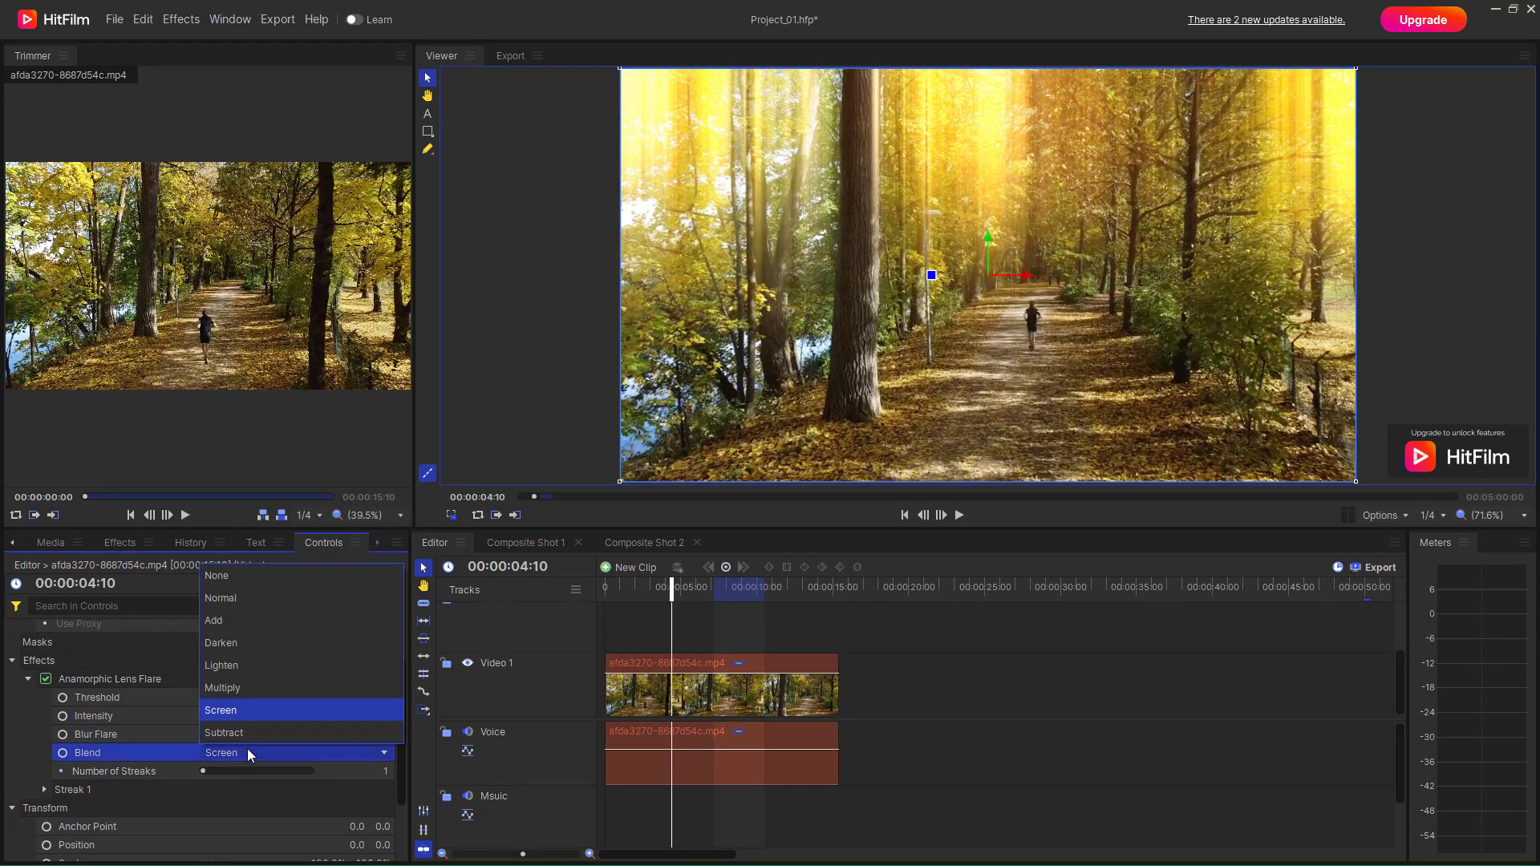
click(257, 598)
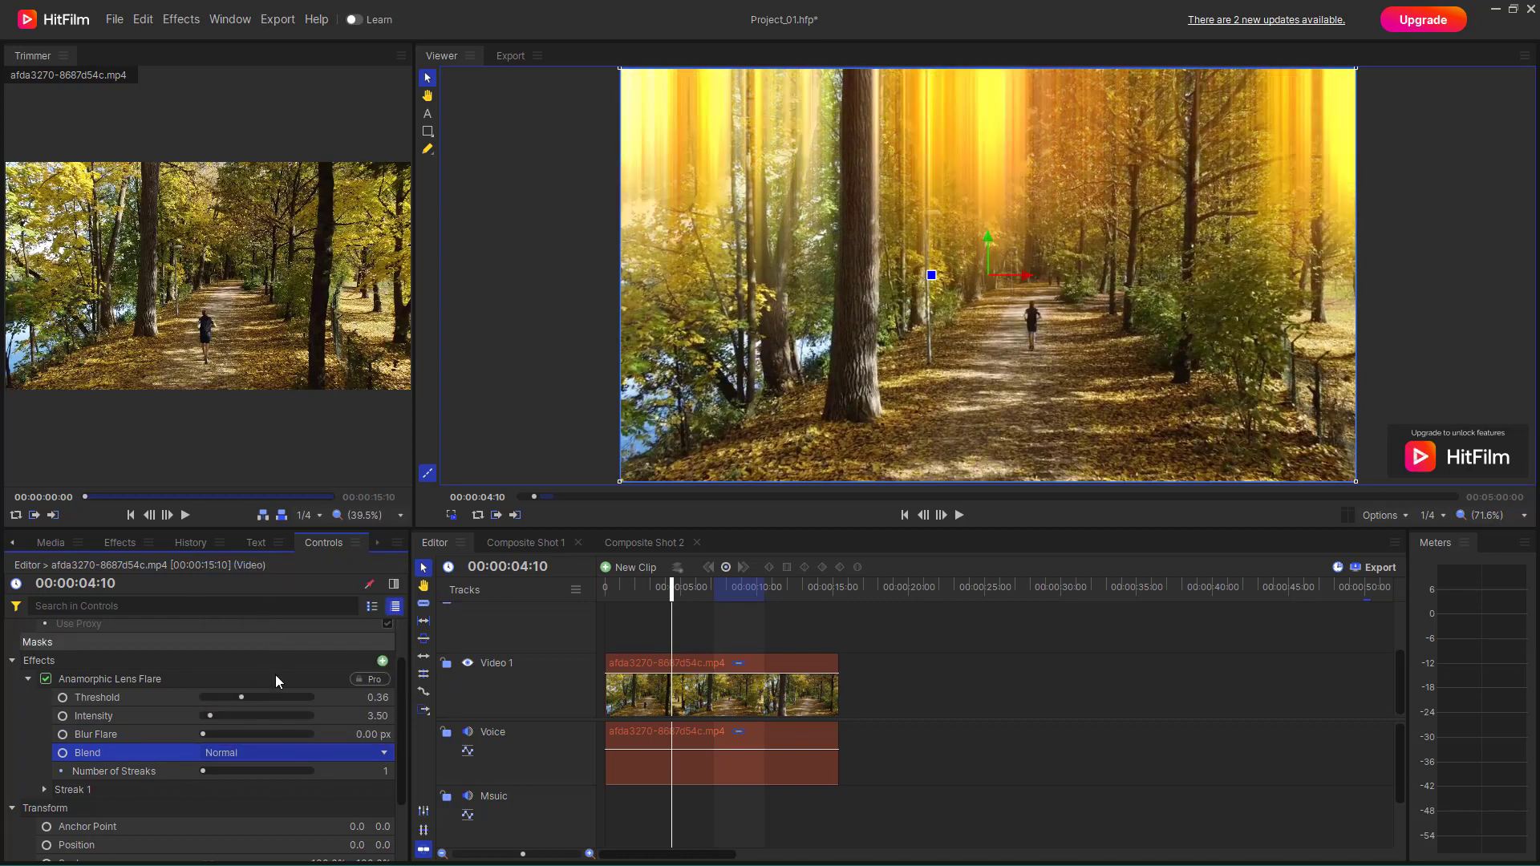
click(254, 752)
click(263, 619)
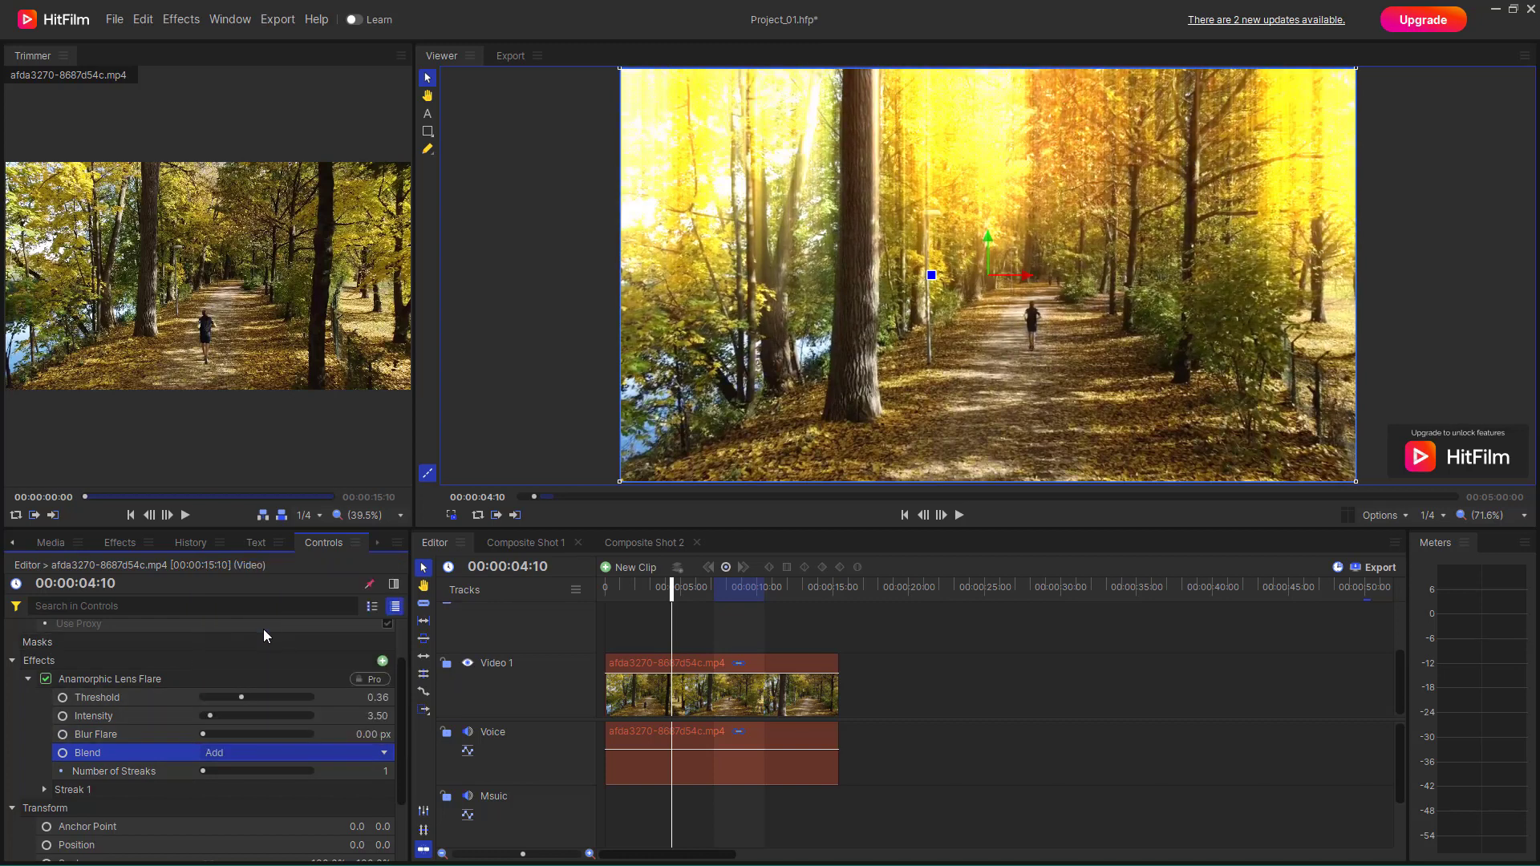
click(246, 746)
click(253, 686)
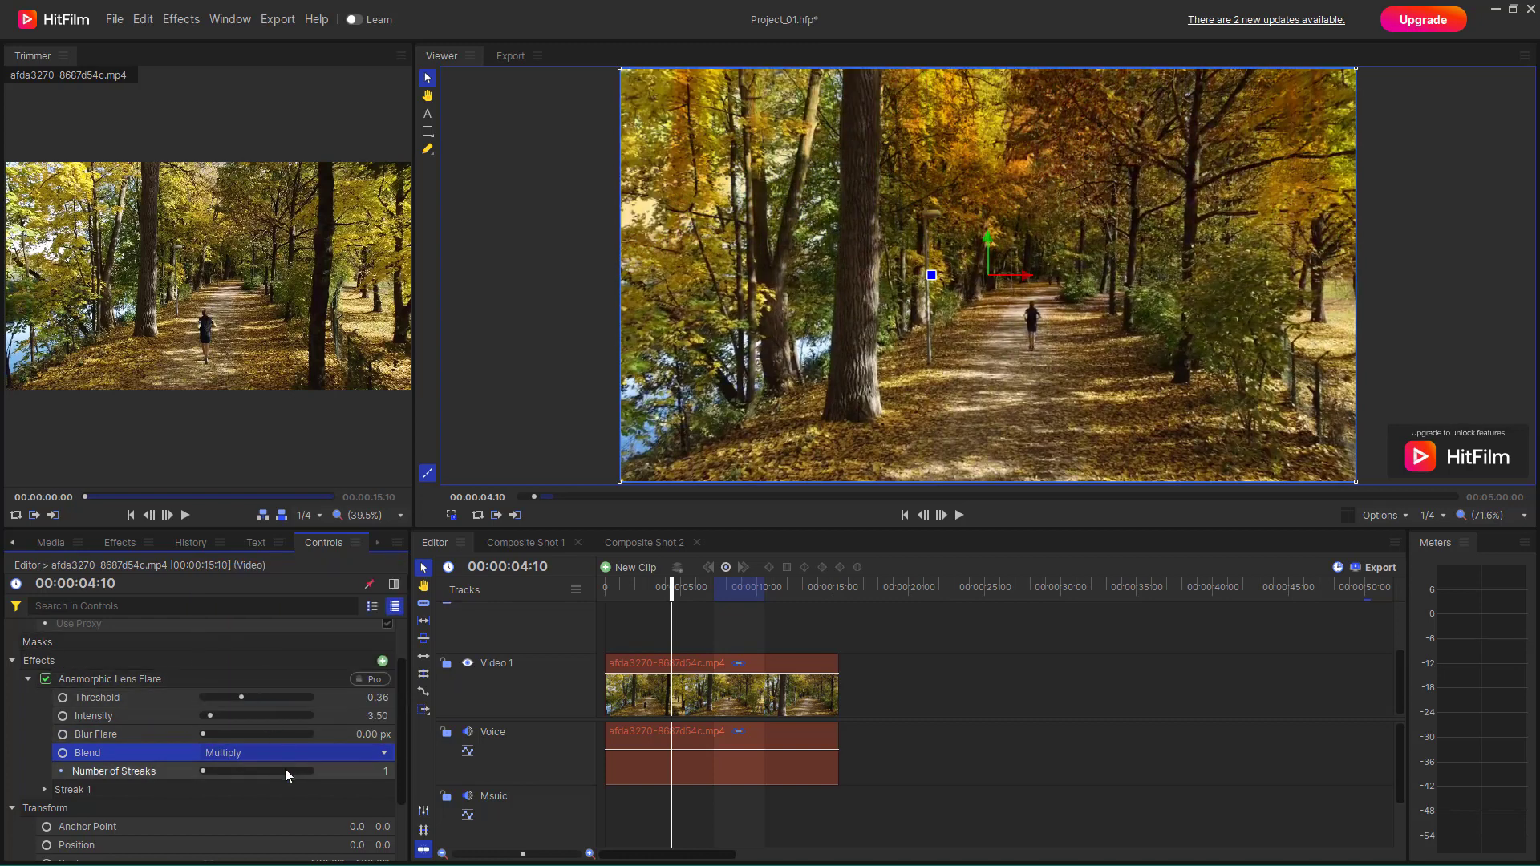
click(241, 749)
click(237, 738)
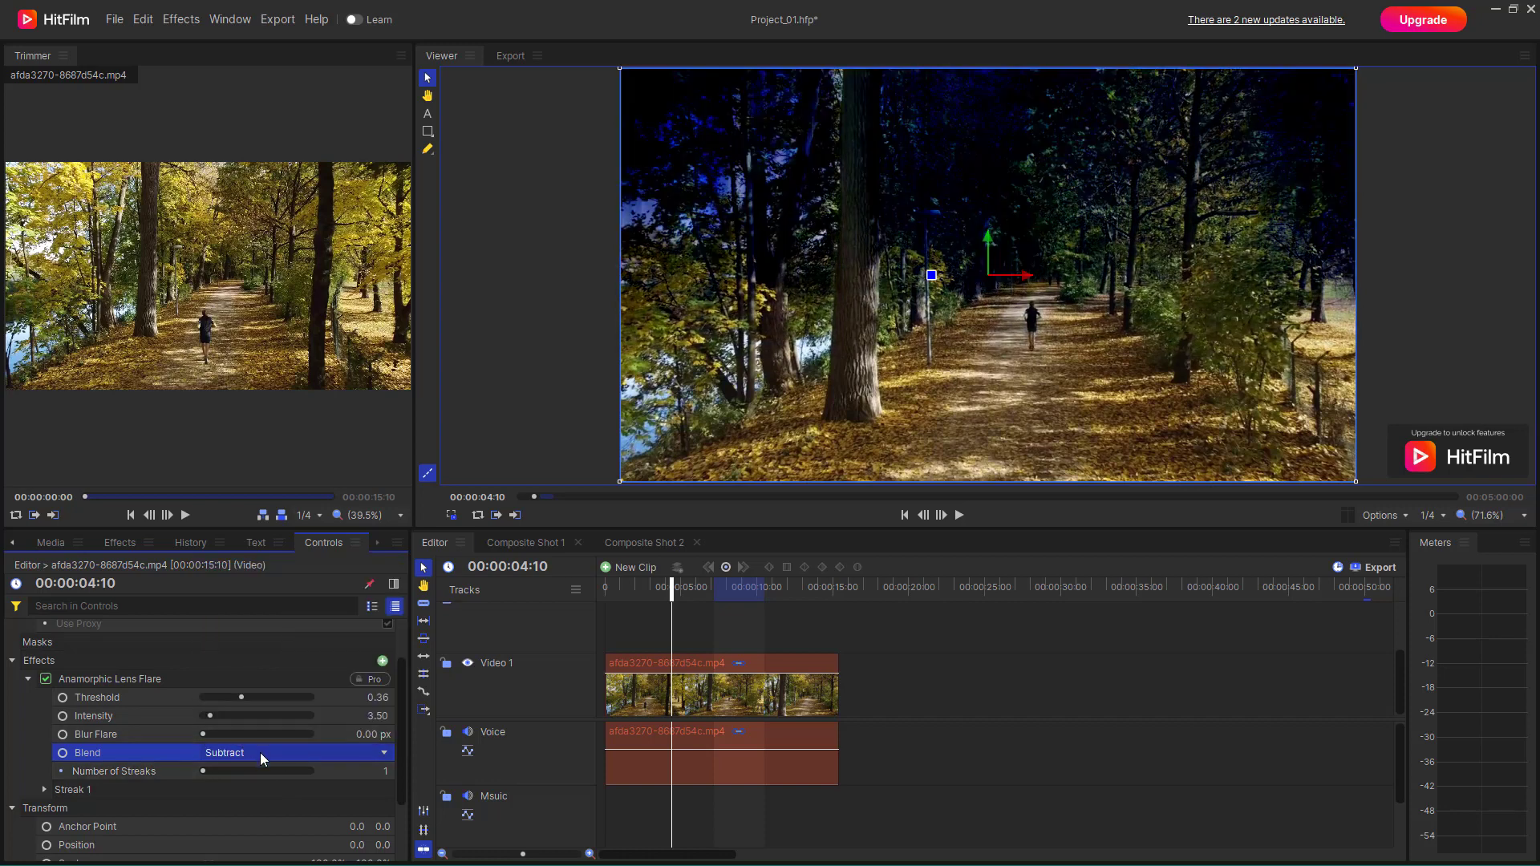
click(259, 752)
click(245, 665)
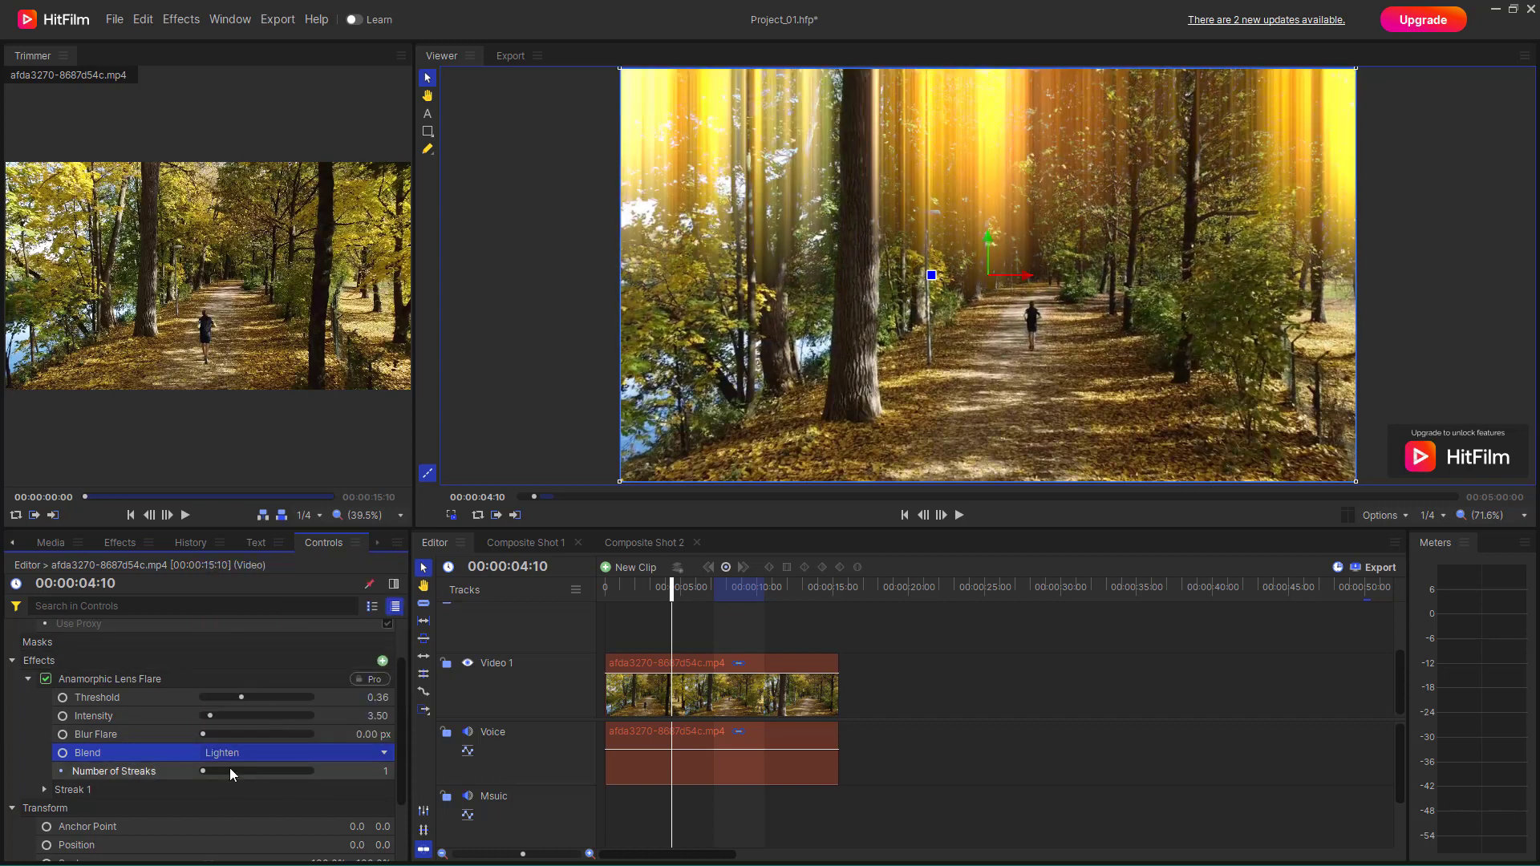
- Set the number of streaks to 2, and give Streak 1 a length of 45.0, intensity 1.50 and offset -0.19
drag(215, 767, 216, 774)
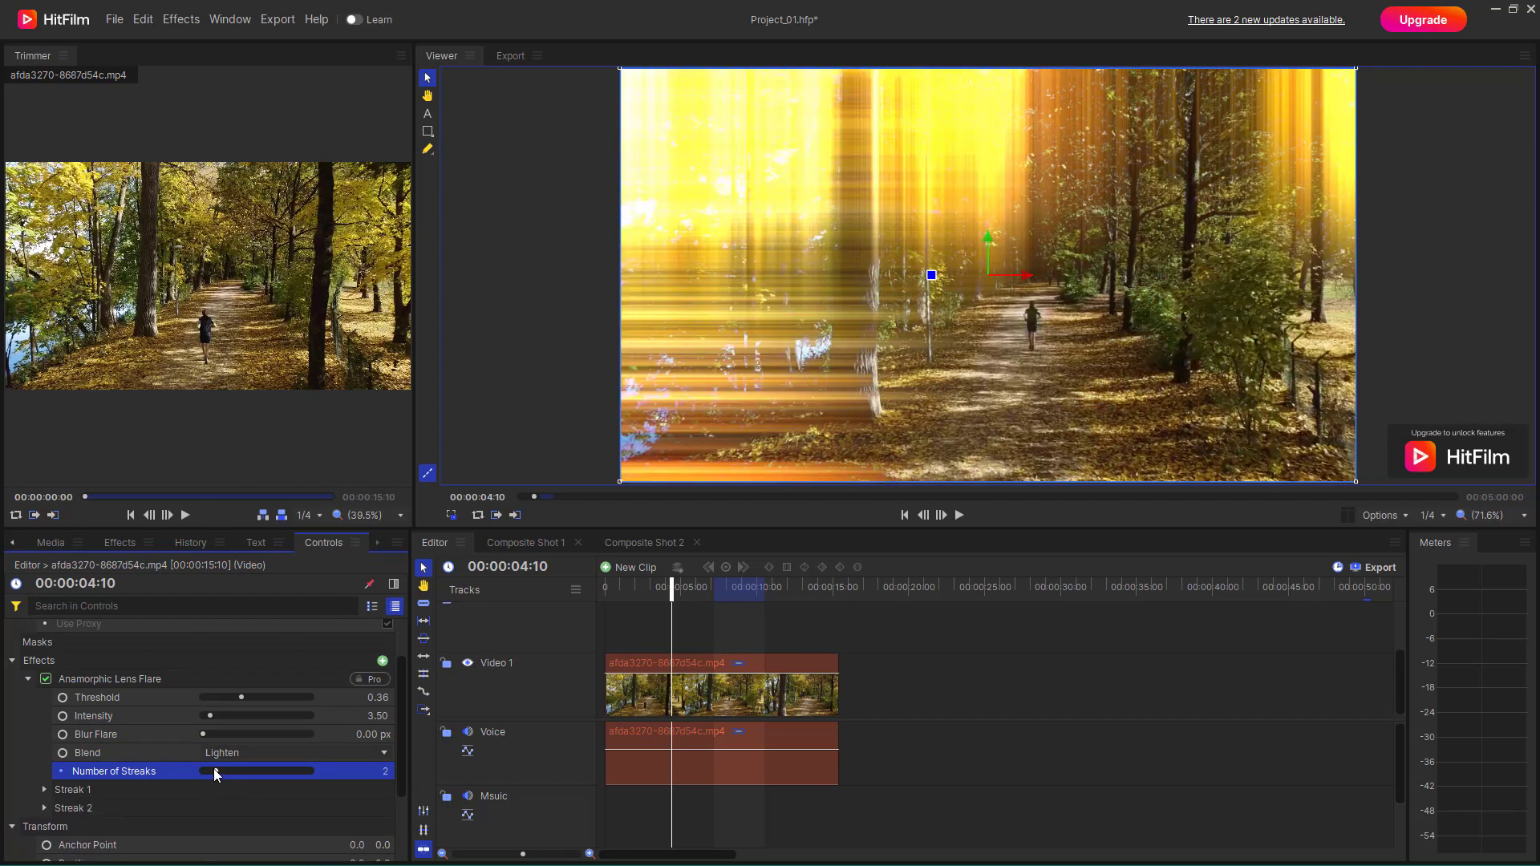
click(44, 789)
scroll(175, 768, down, 1)
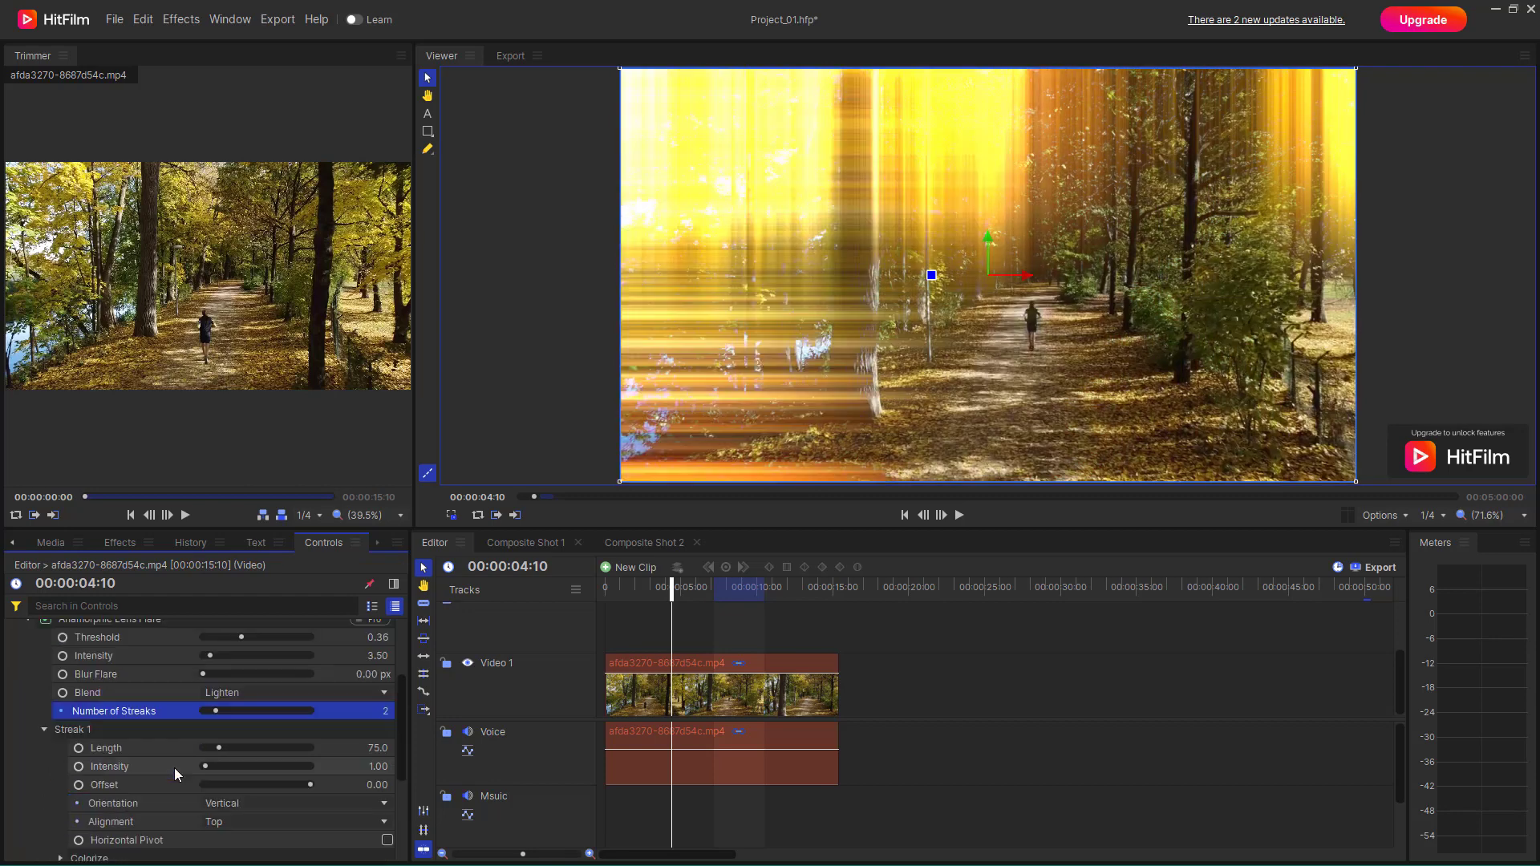
mouse_move(219, 746)
mouse_down()
mouse_move(218, 766)
mouse_move(289, 785)
mouse_up()
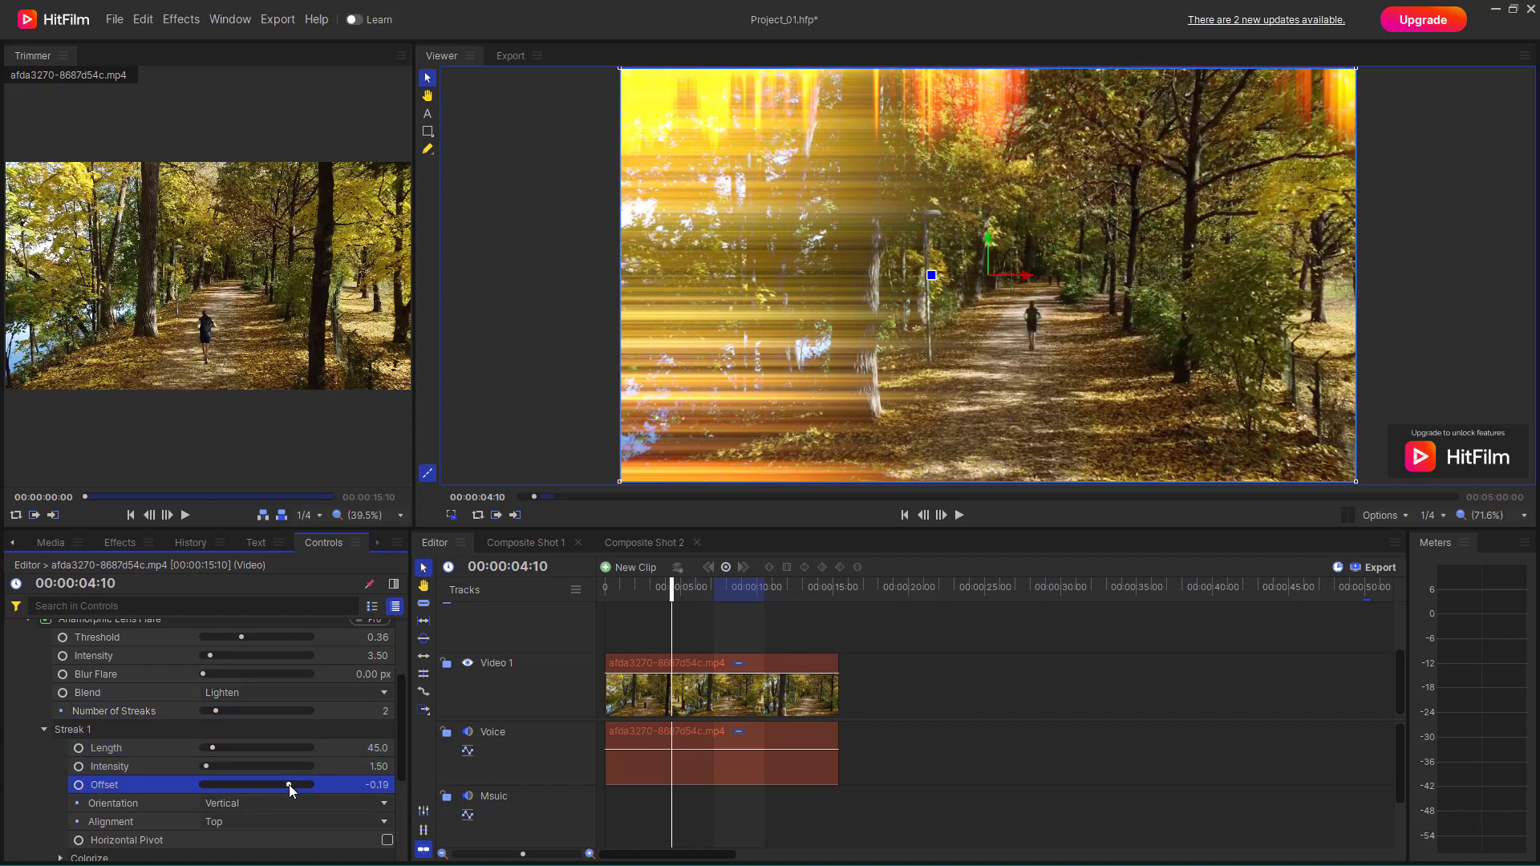
- Try a Horizontal orientation for Streak 1 and return it to Vertical
scroll(276, 785, down, 1)
click(234, 746)
click(229, 767)
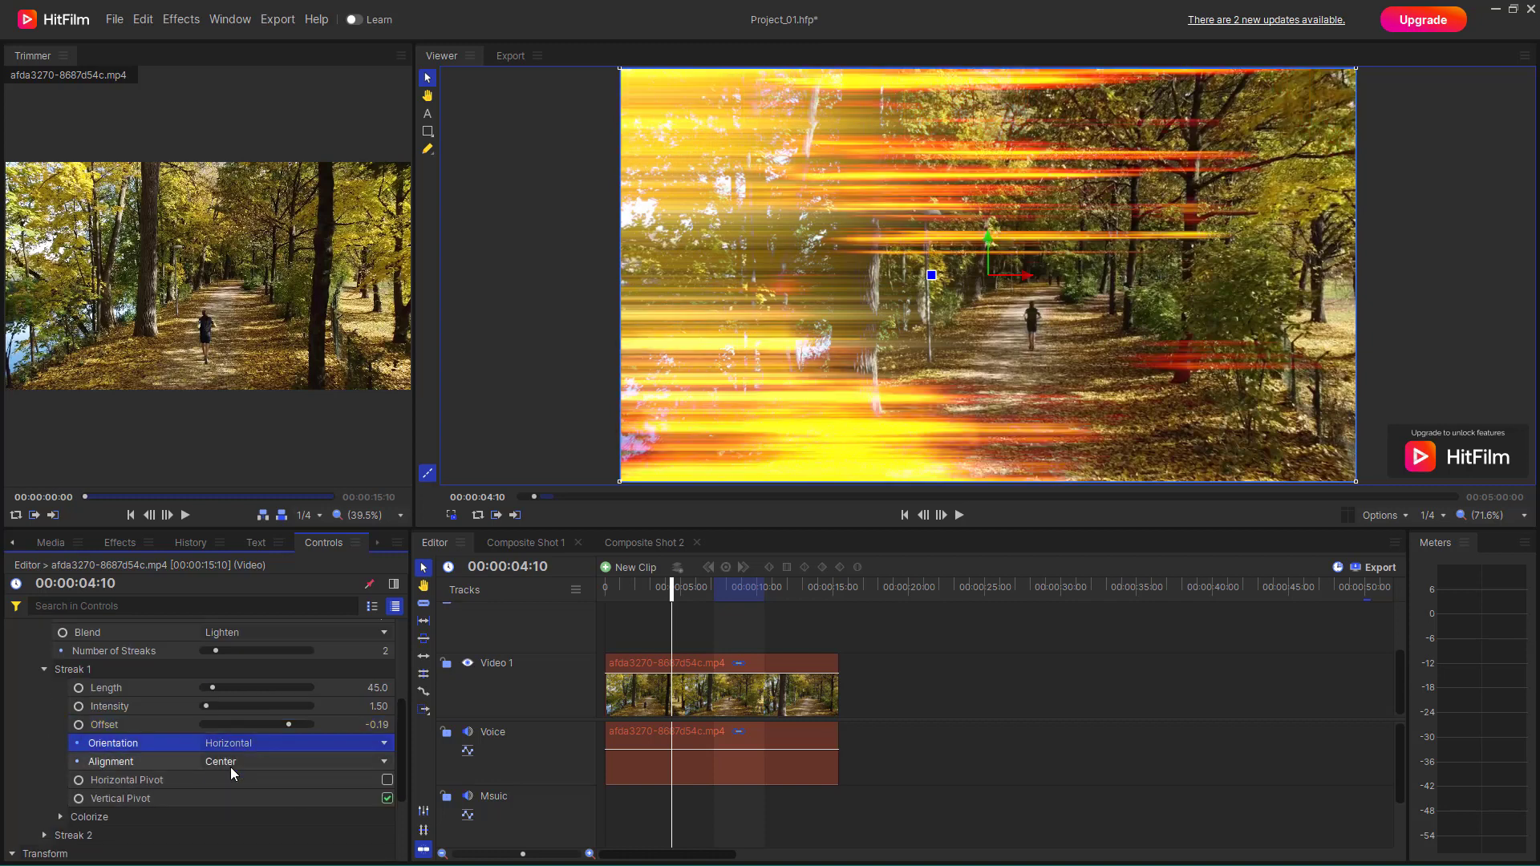
click(244, 746)
click(238, 782)
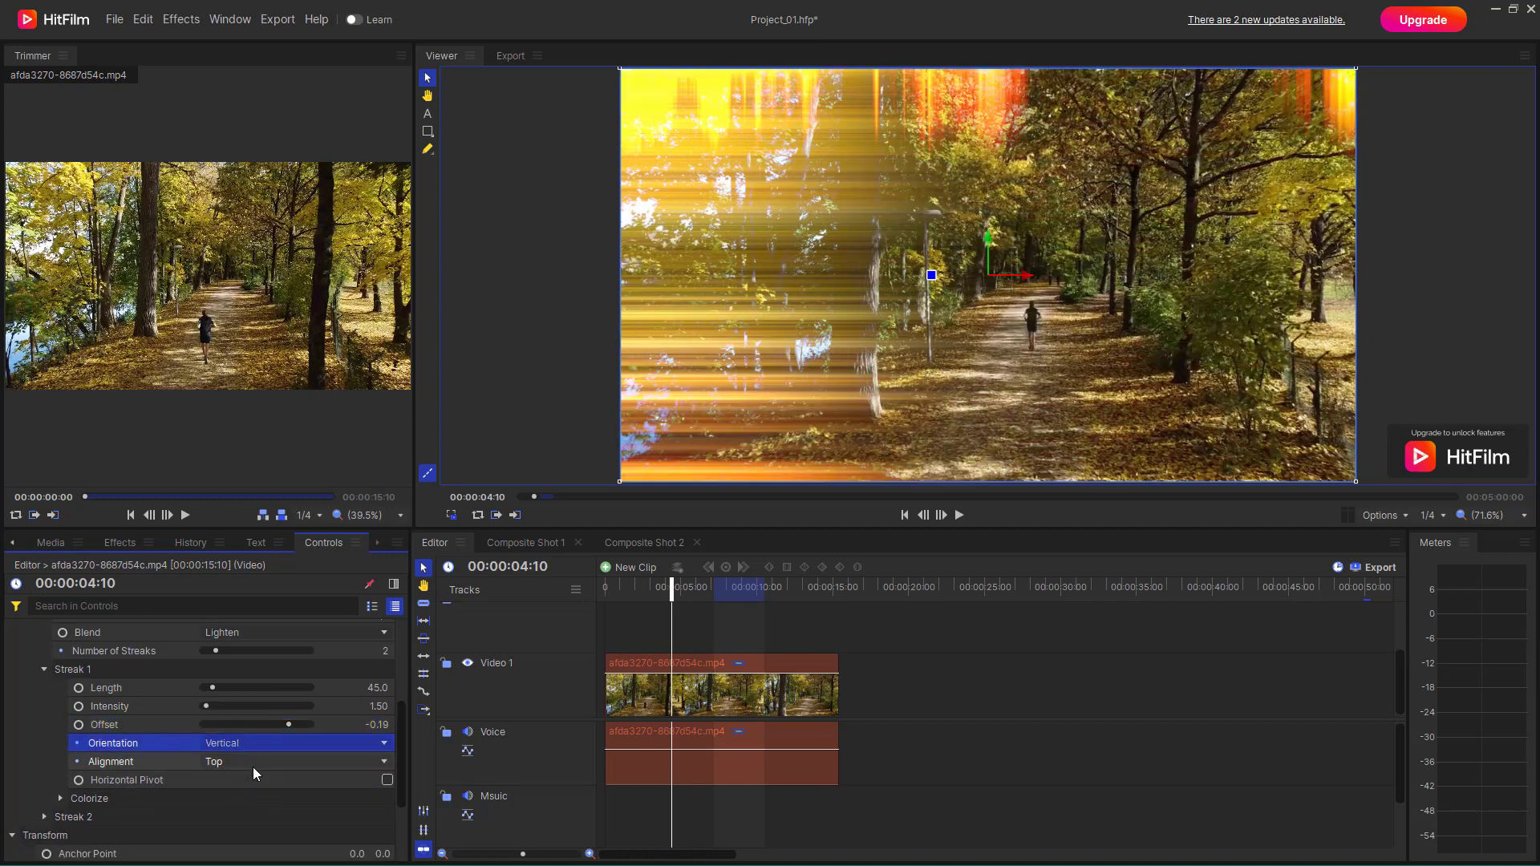
- Compare the Center and Bottom alignments for Streak 1 and keep Center
click(250, 767)
click(244, 798)
click(249, 762)
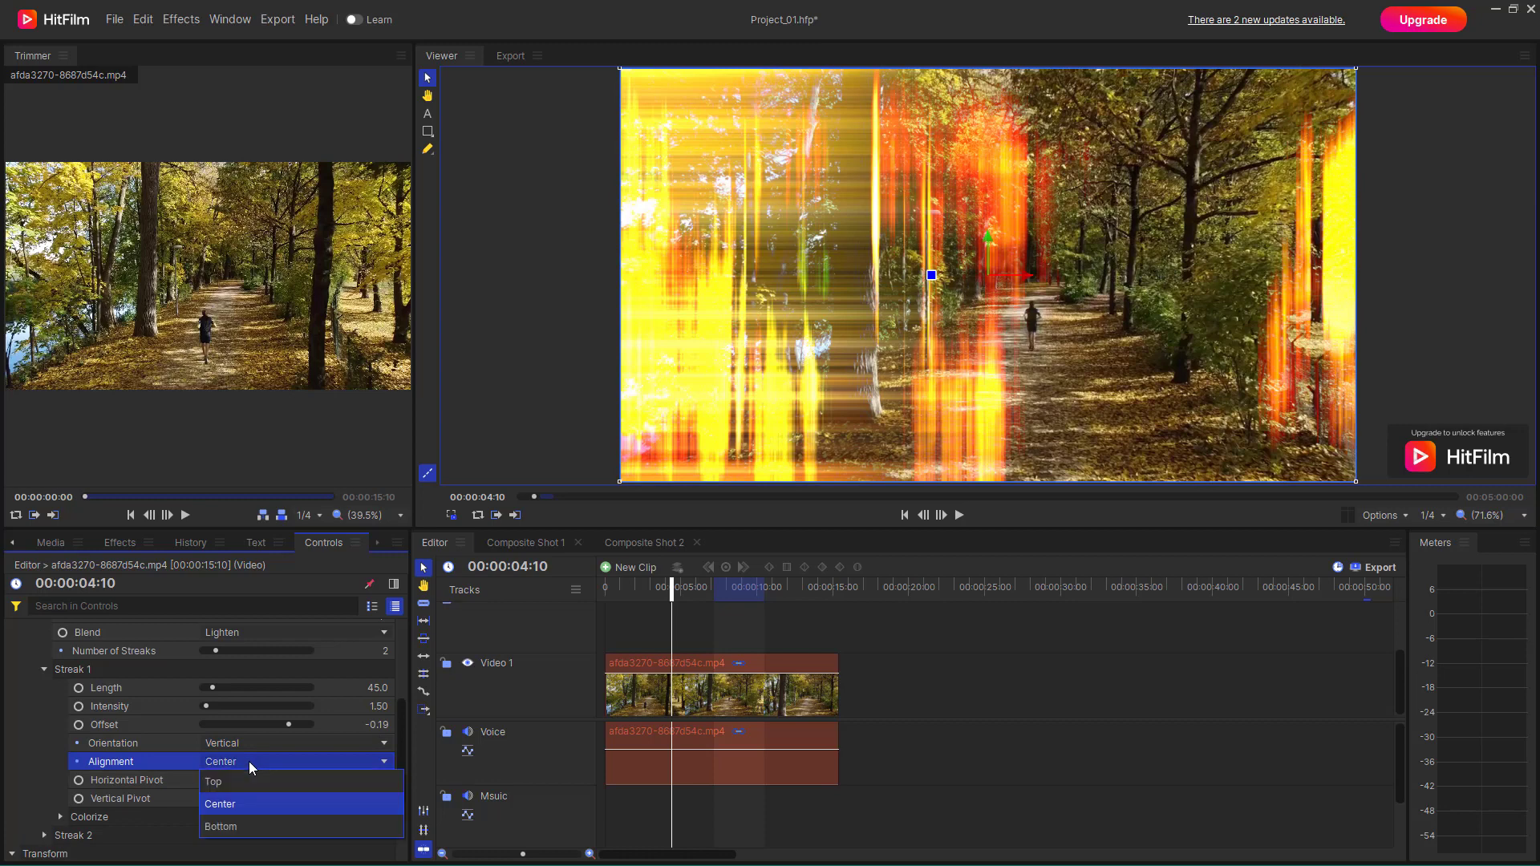
click(237, 825)
click(262, 761)
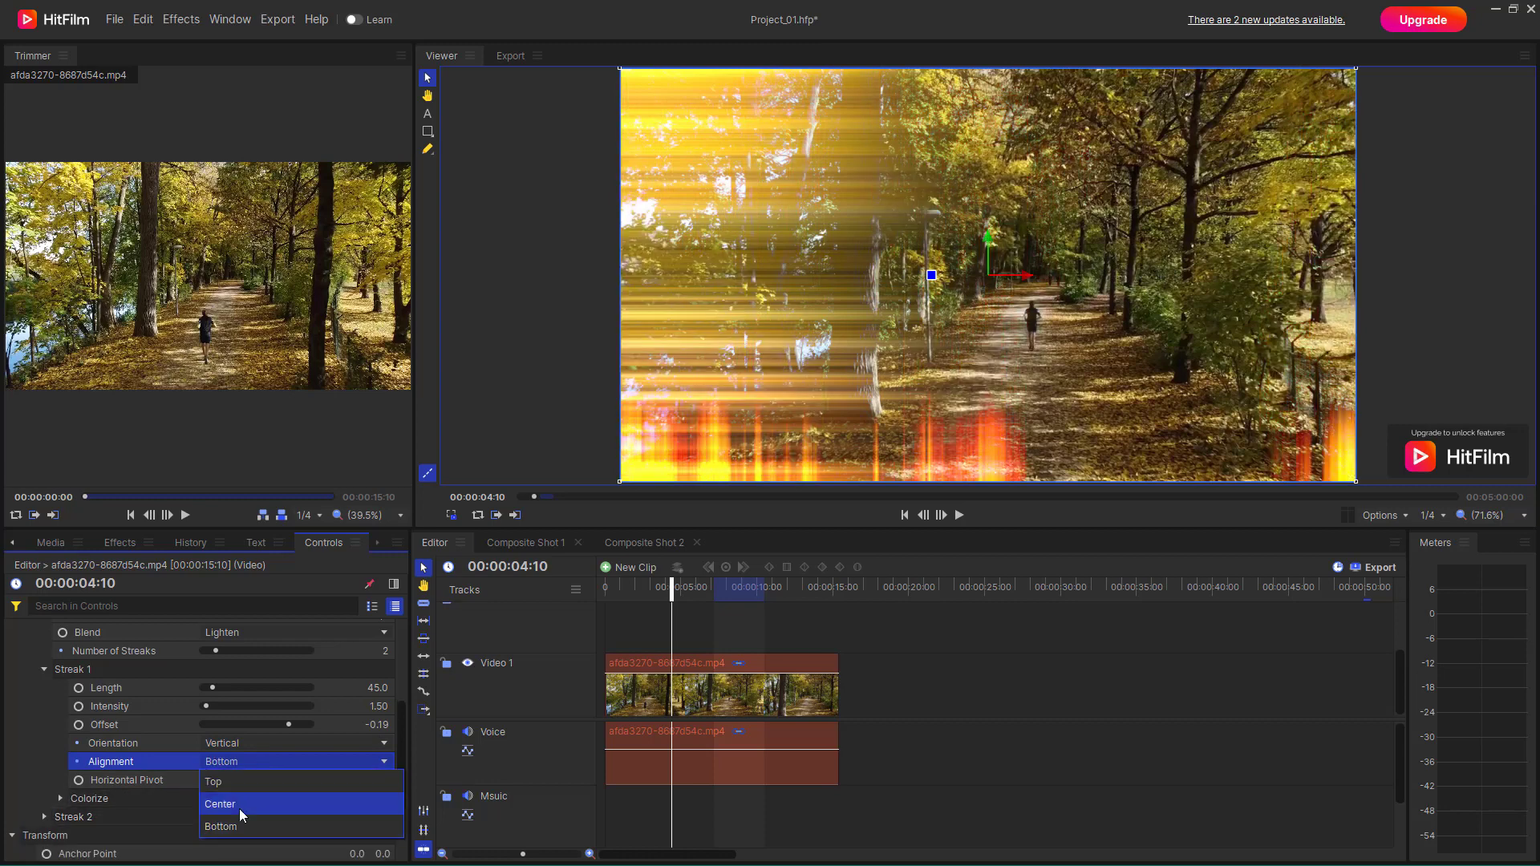
click(239, 804)
- Colorize Streak 1 with an amount of 0.26 and a dark red color, RGB 146, 44, 44
click(61, 816)
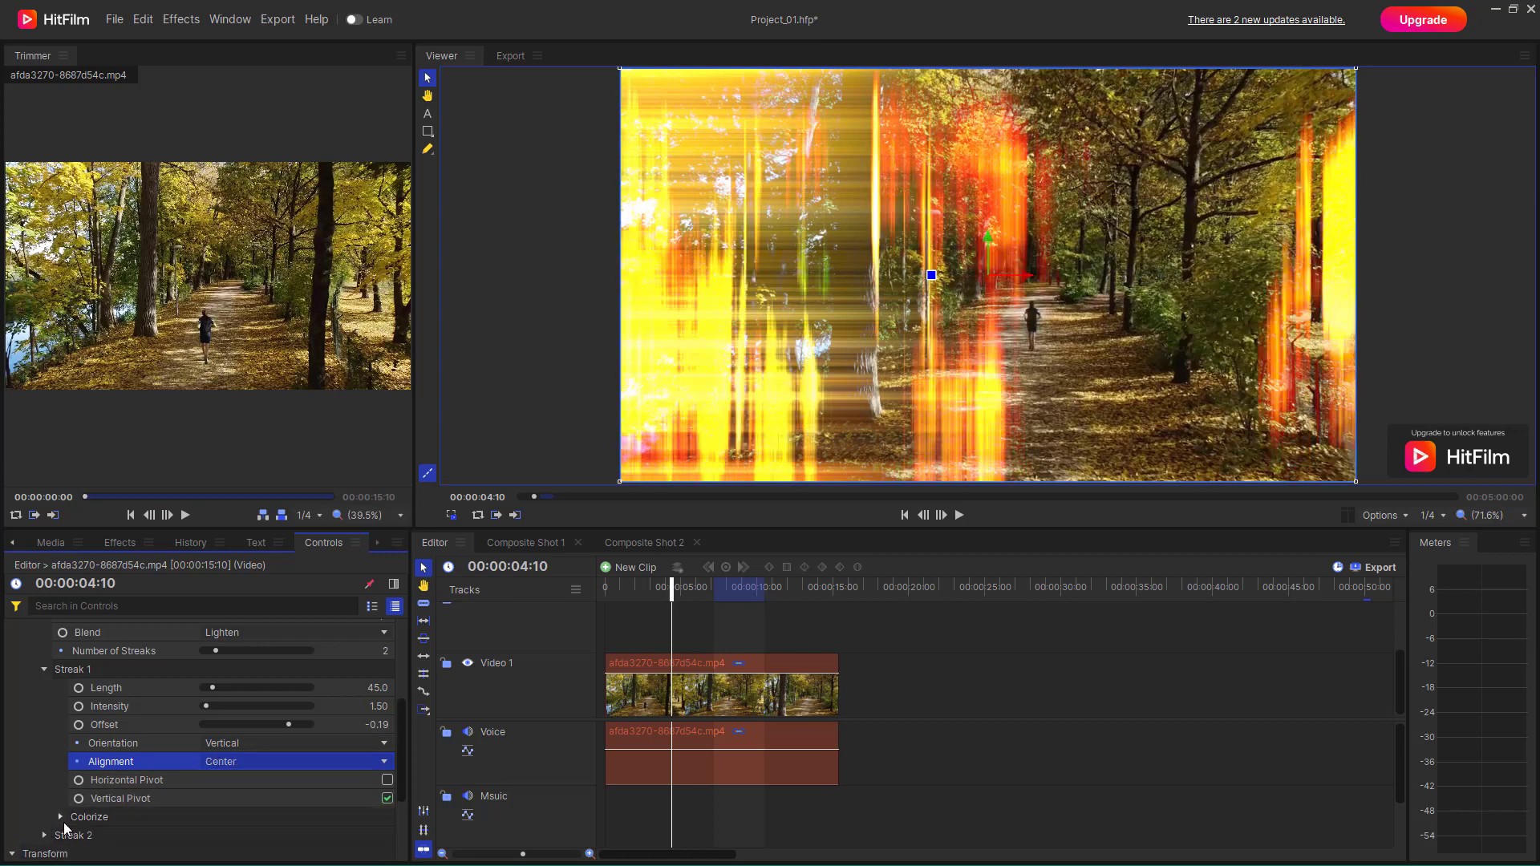
scroll(61, 821, down, 2)
drag(211, 712, 228, 713)
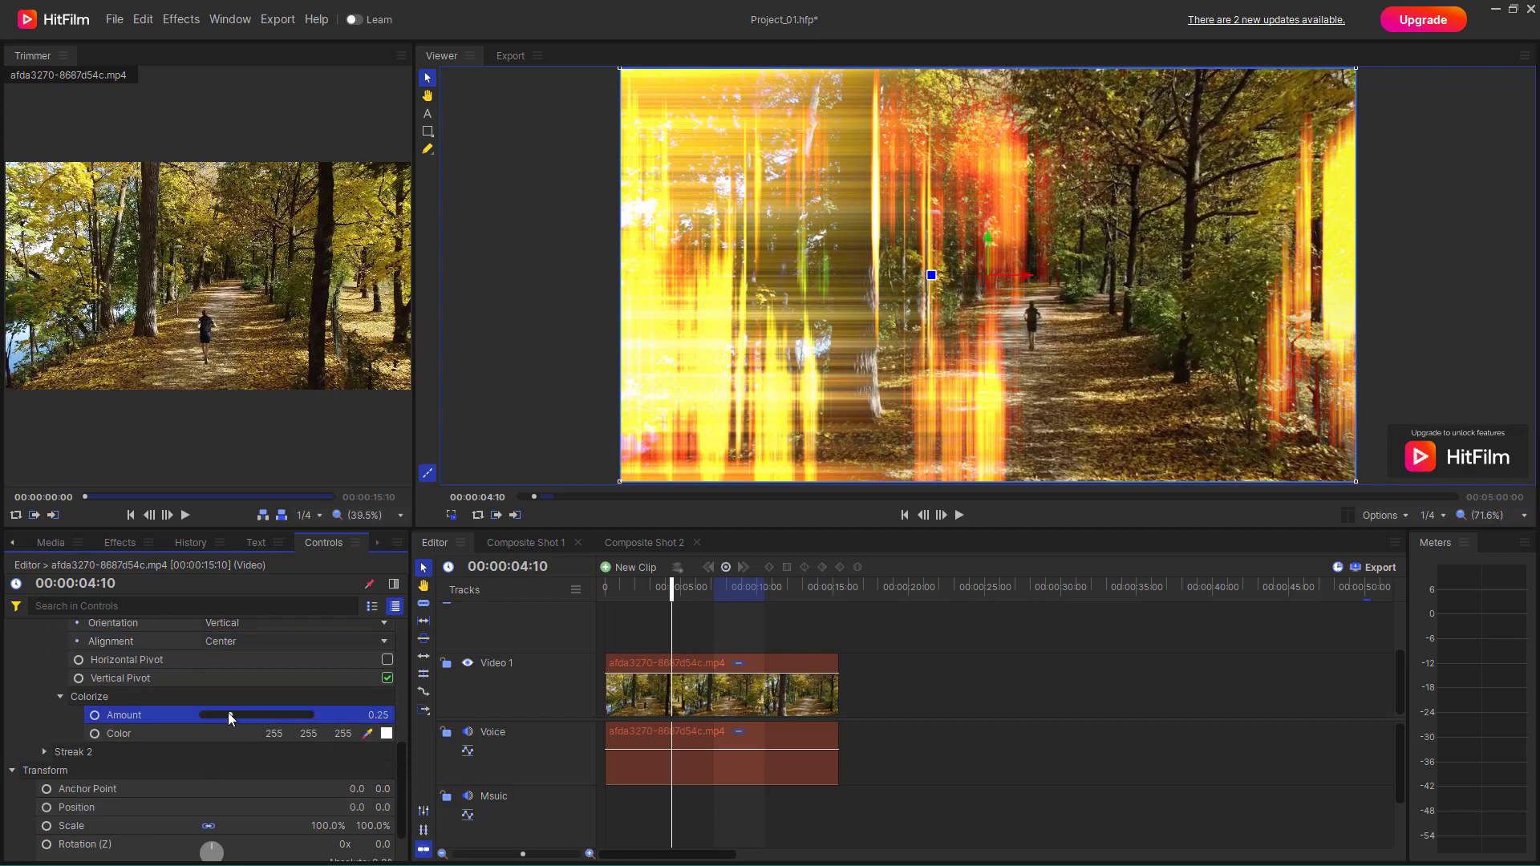
click(386, 733)
mouse_move(686, 320)
mouse_down()
mouse_move(705, 292)
mouse_move(708, 316)
mouse_up()
click(818, 326)
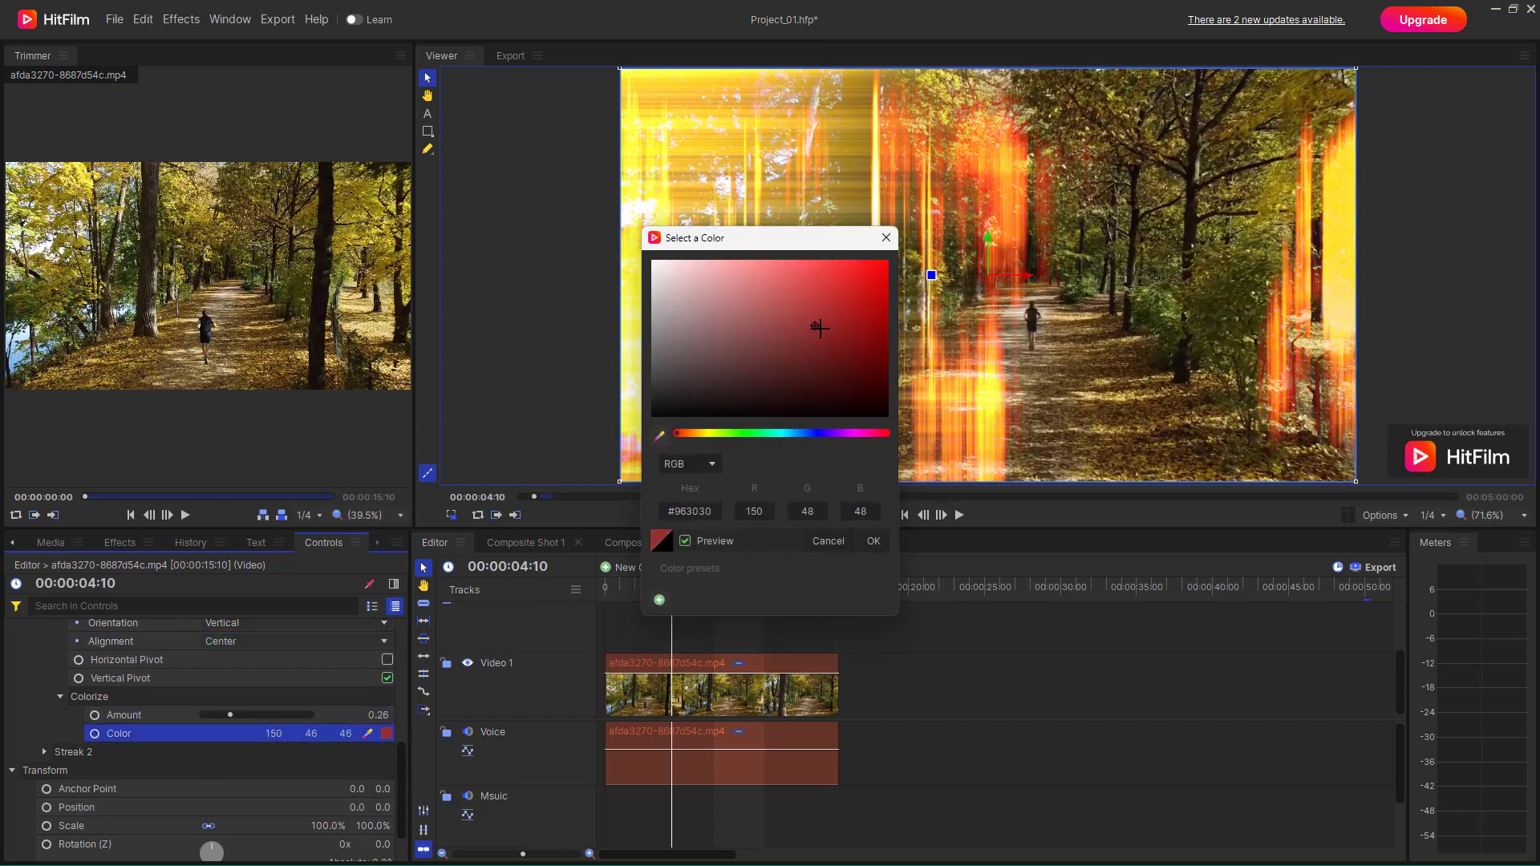
click(871, 541)
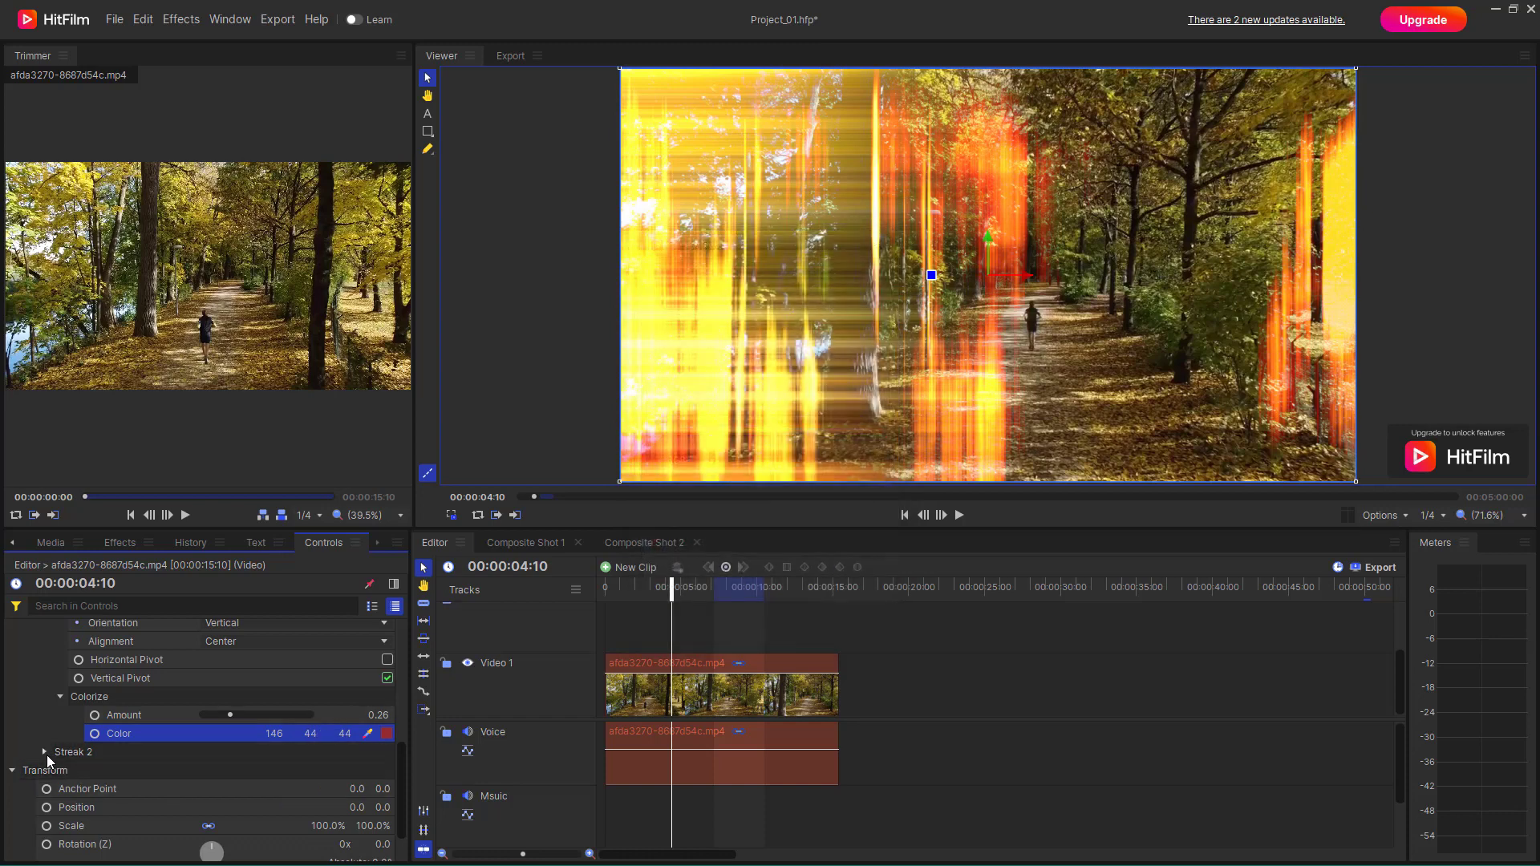
- Set Streak 2's length to 15.0, intensity to 2.00 and offset to -0.13
click(45, 752)
scroll(201, 729, down, 3)
mouse_move(219, 709)
mouse_down()
mouse_move(246, 704)
mouse_move(201, 709)
mouse_move(241, 730)
mouse_move(186, 735)
mouse_move(205, 738)
mouse_up()
mouse_move(309, 747)
mouse_down()
mouse_move(266, 750)
mouse_move(311, 750)
mouse_move(292, 753)
mouse_up()
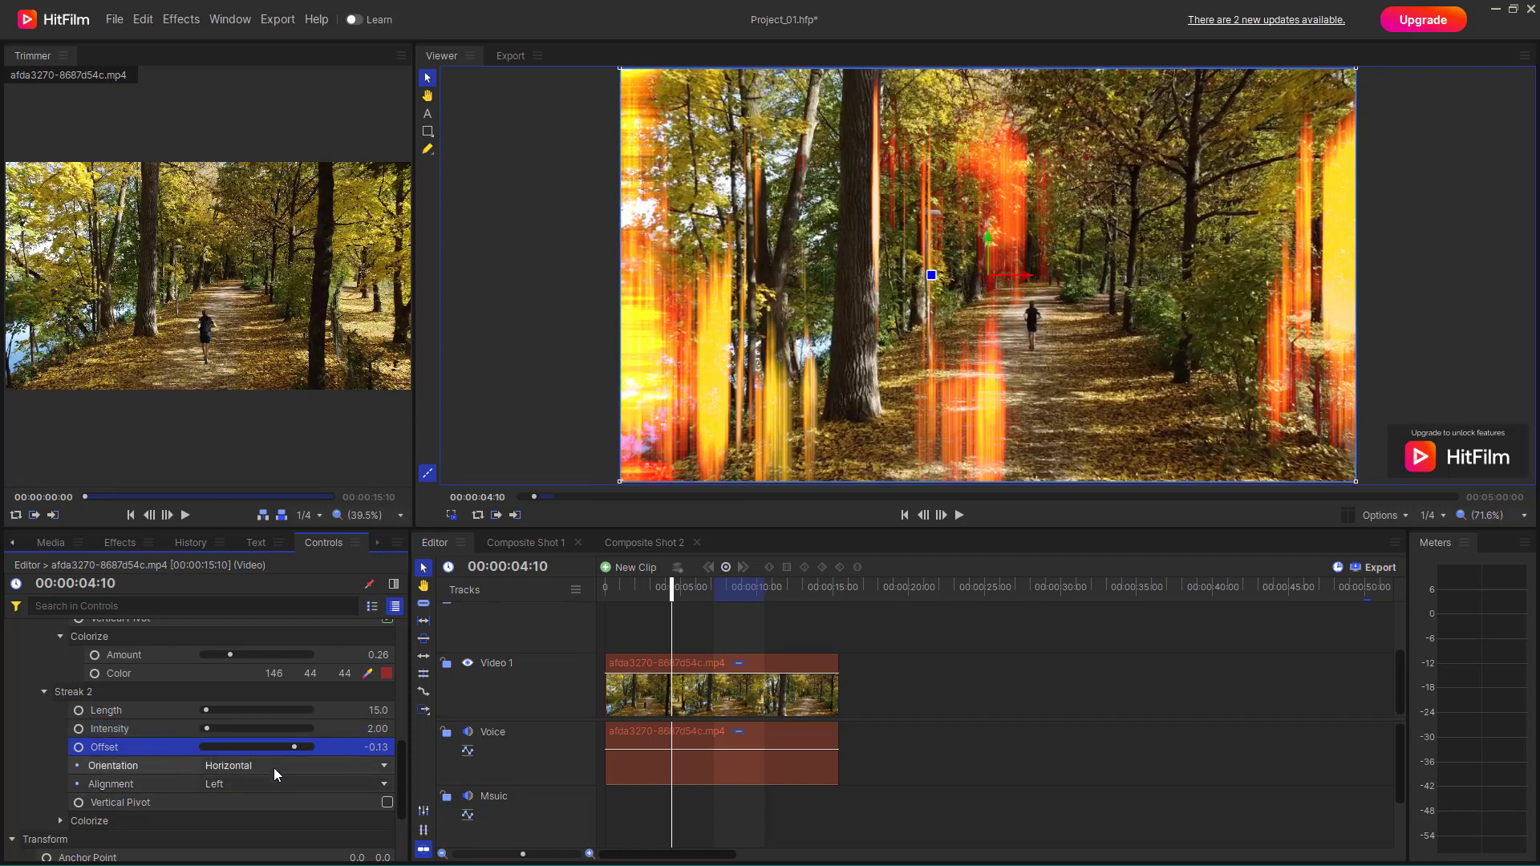
- Try a Vertical orientation for Streak 2 and return it to Horizontal
click(273, 767)
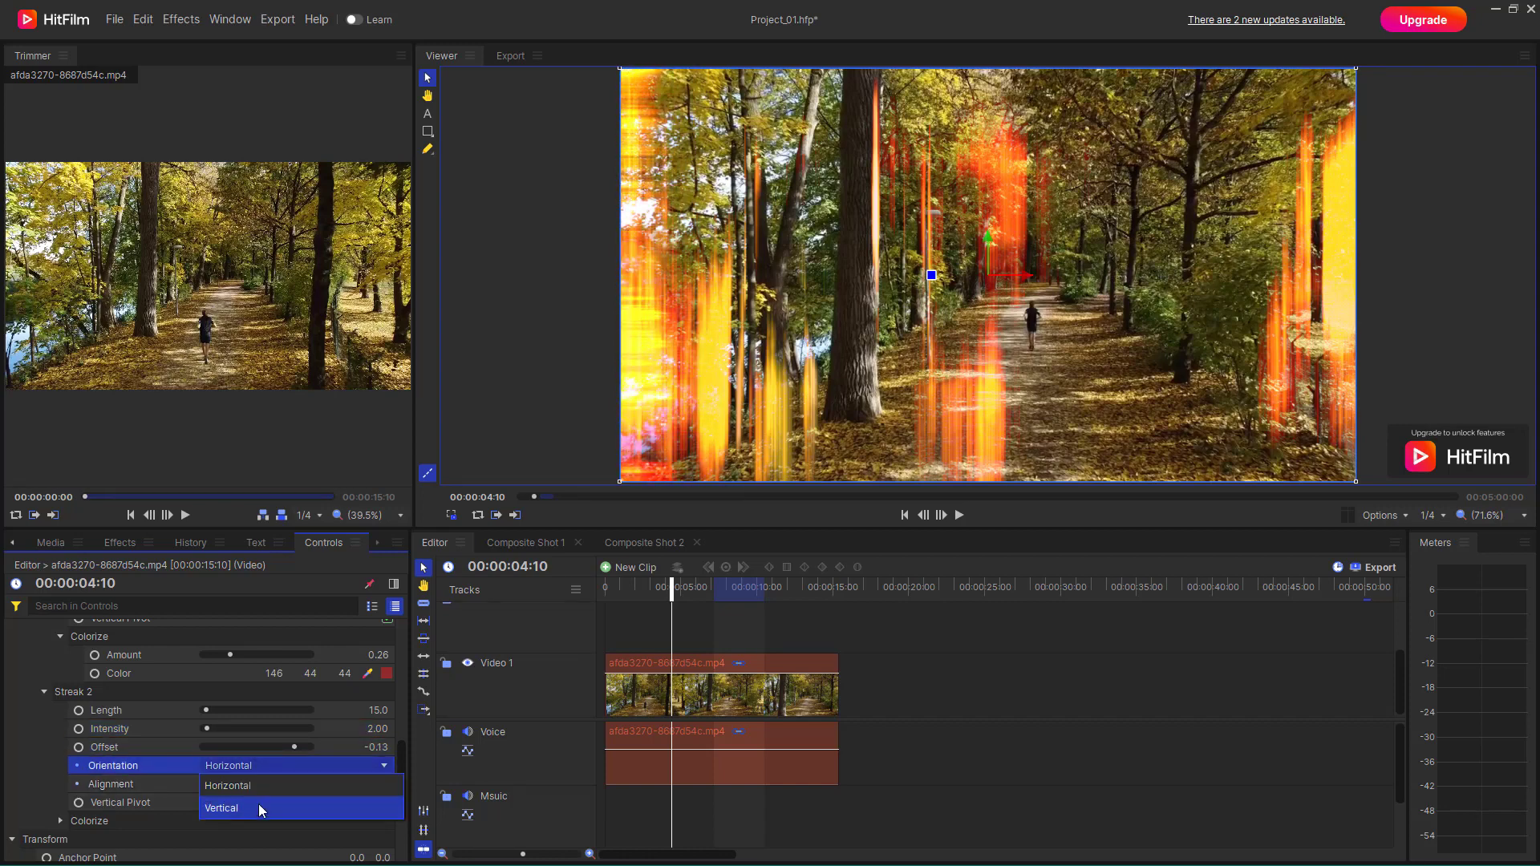
click(257, 803)
click(250, 768)
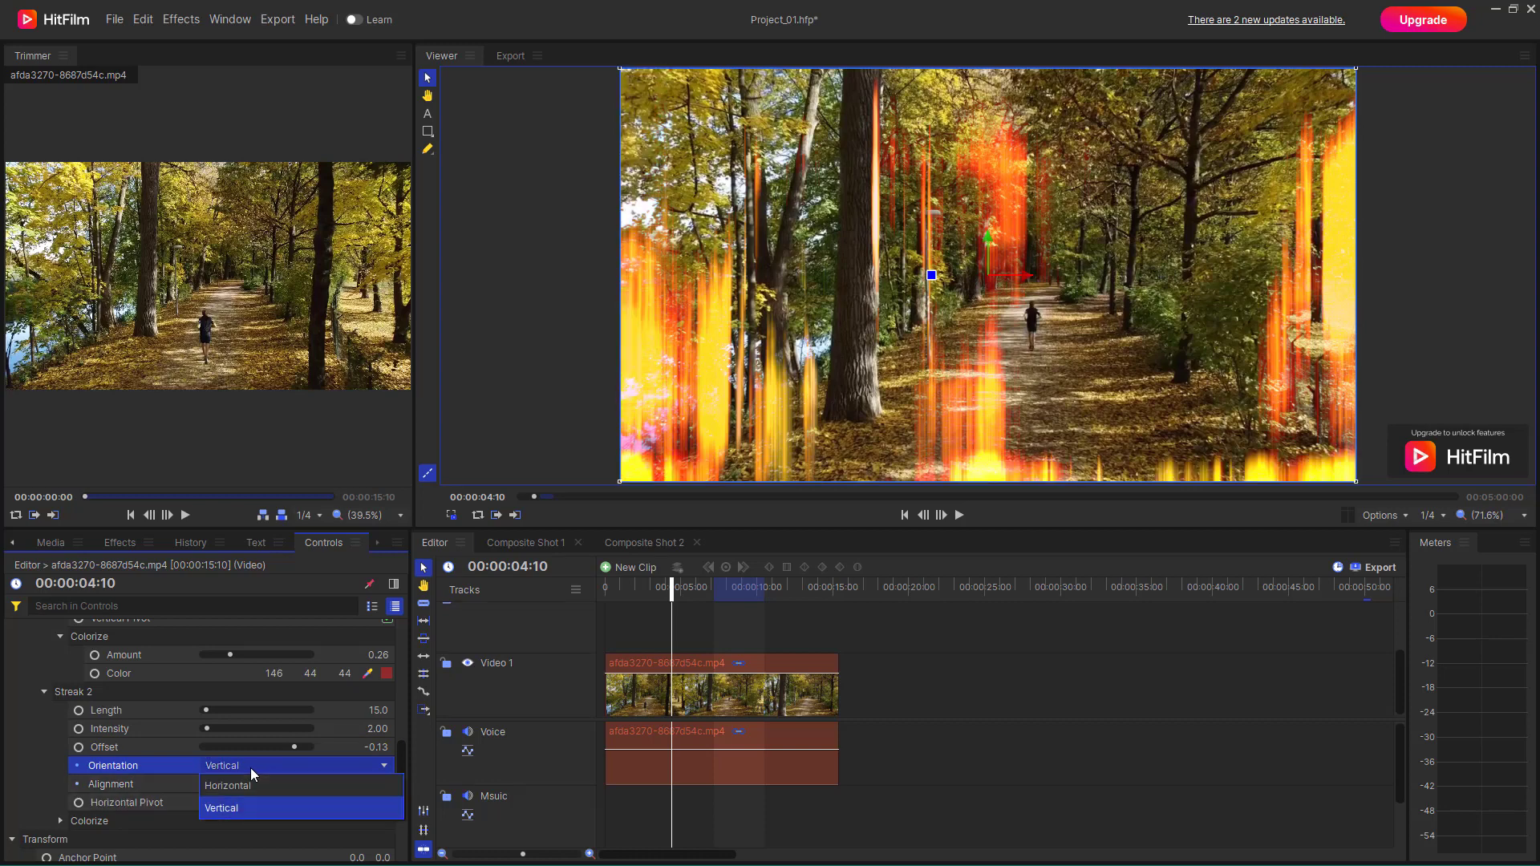
click(237, 788)
- Align Streak 2 to Center with its vertical pivot enabled, and play back a short part of the clip
click(235, 786)
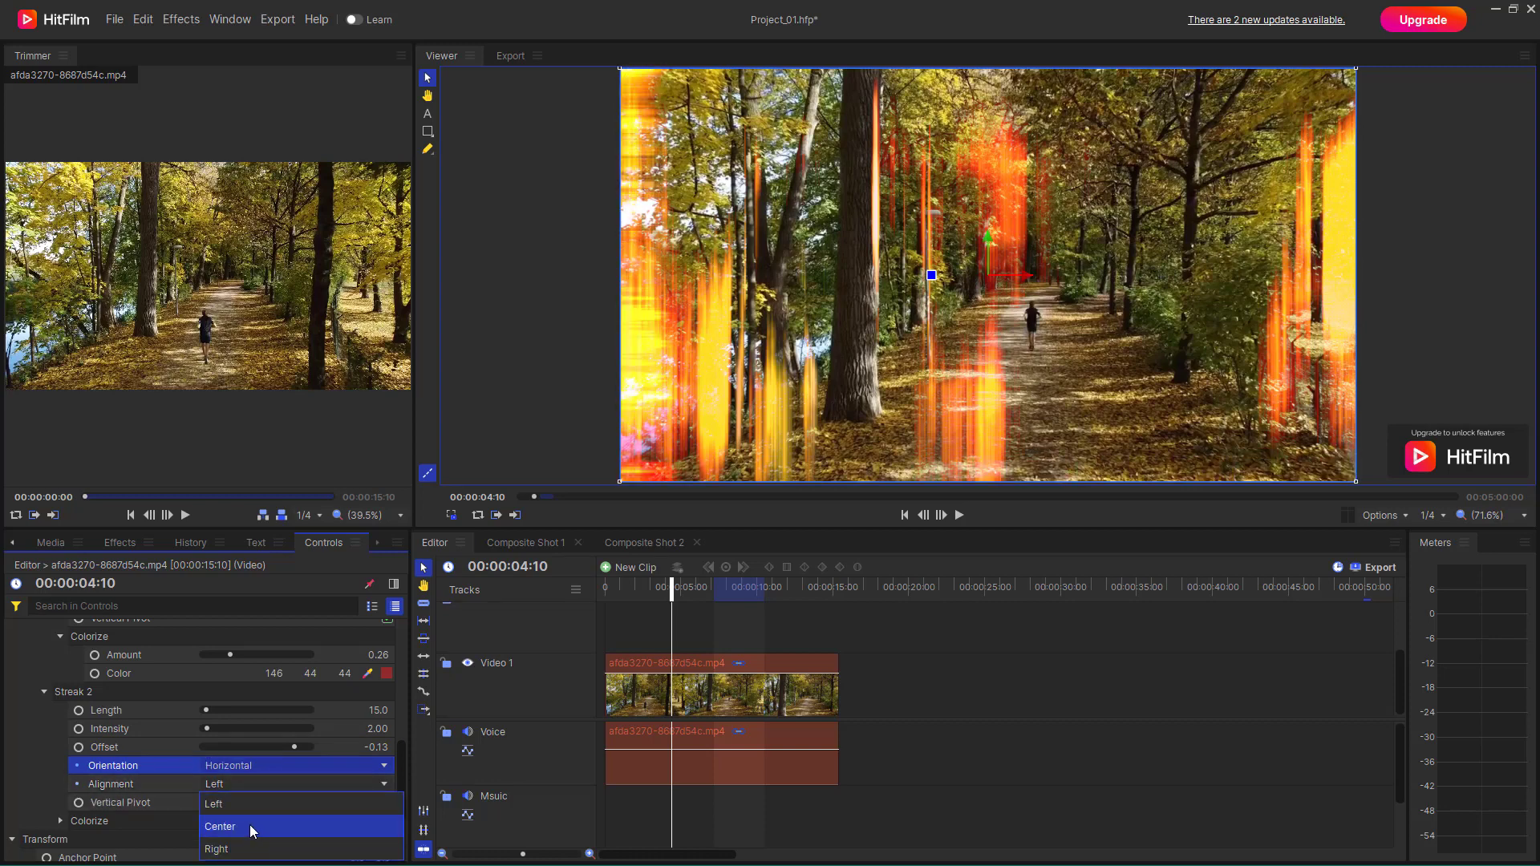
click(248, 824)
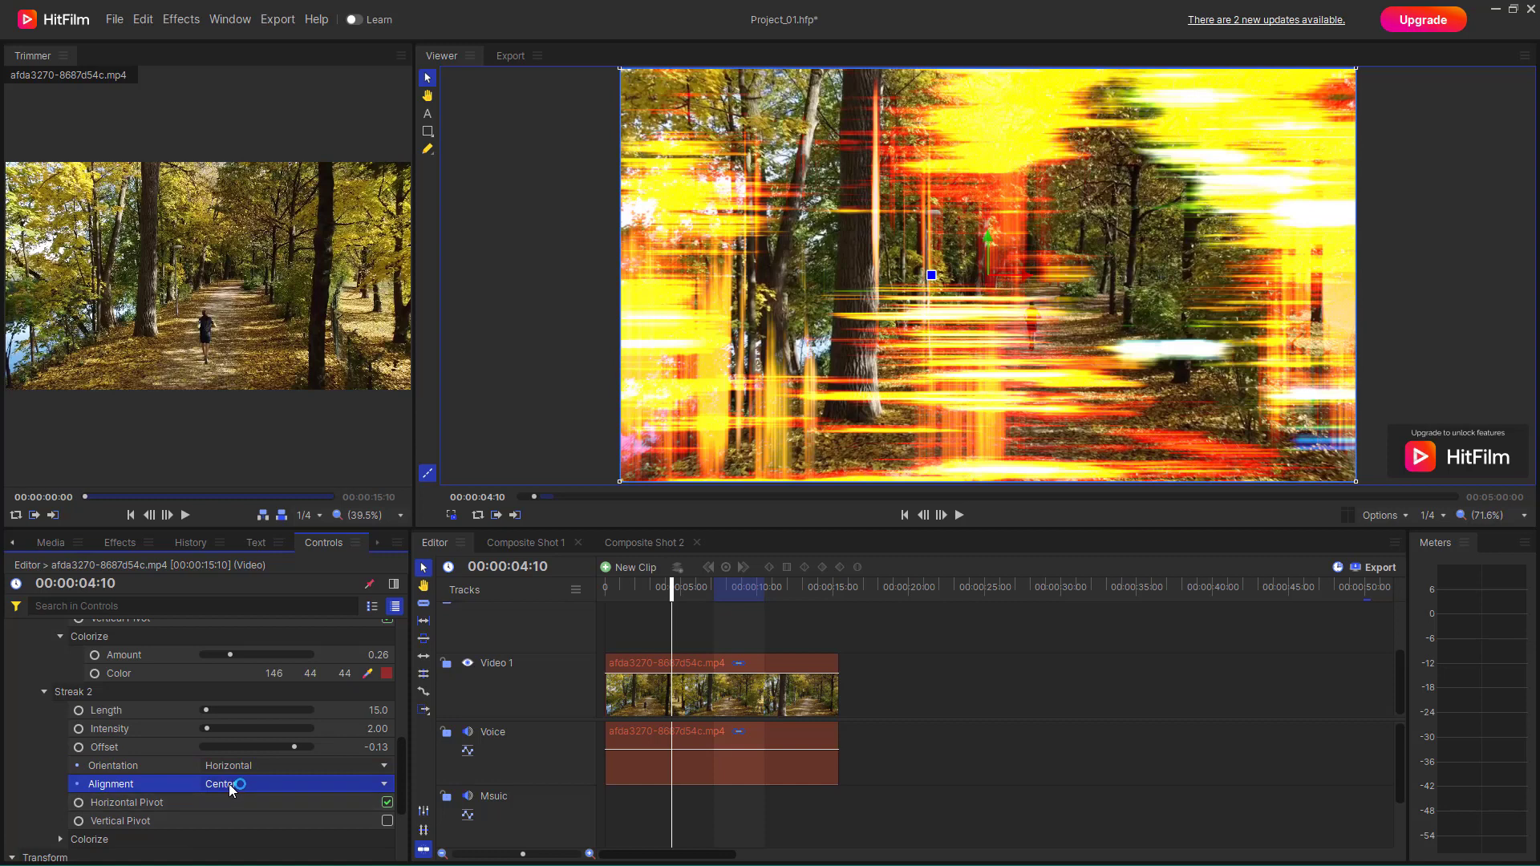
scroll(261, 791, down, 1)
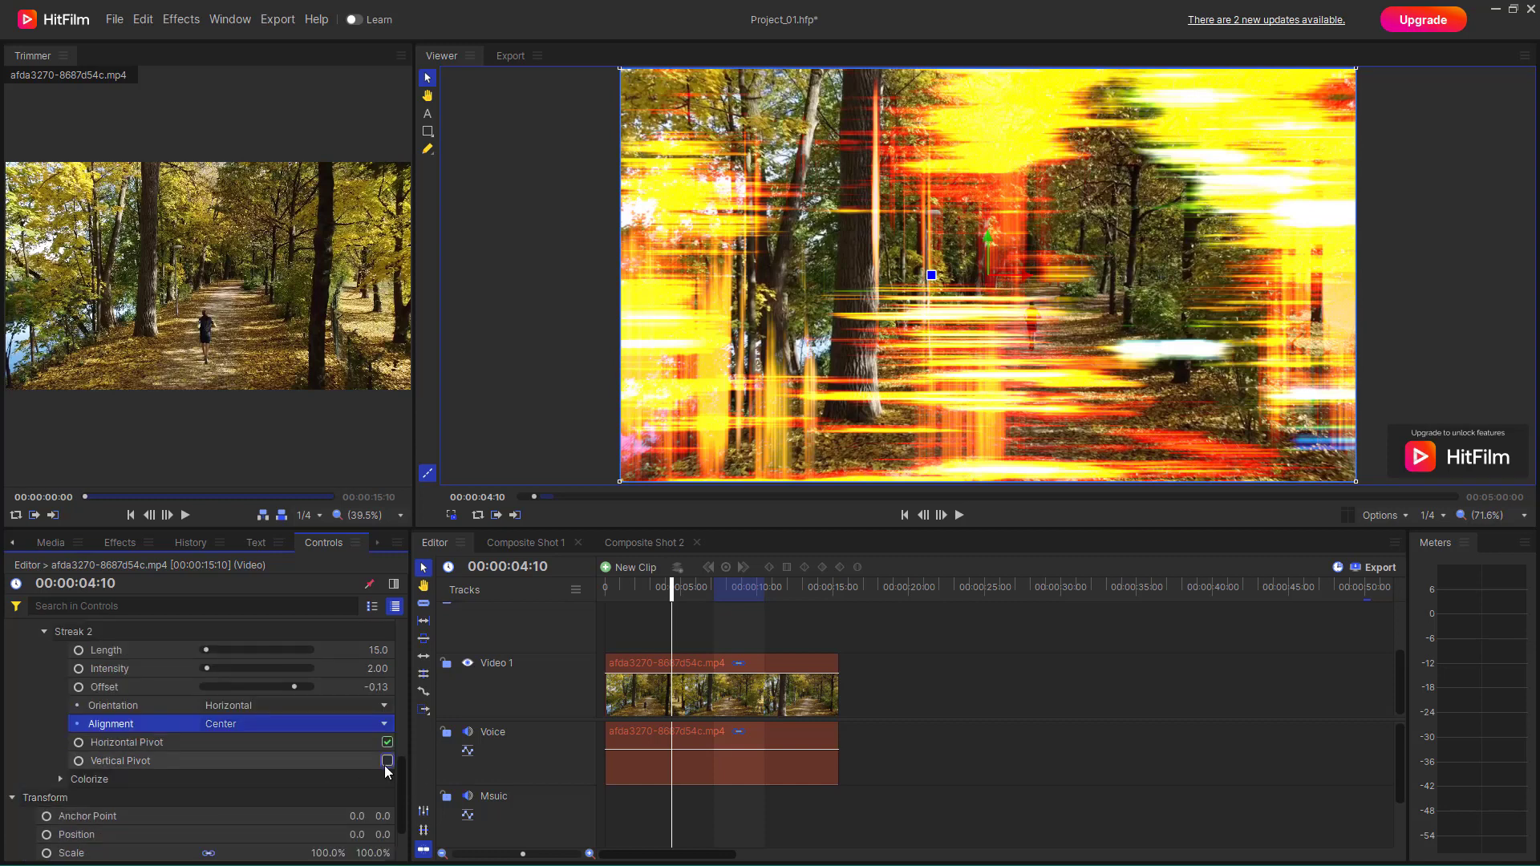
click(386, 763)
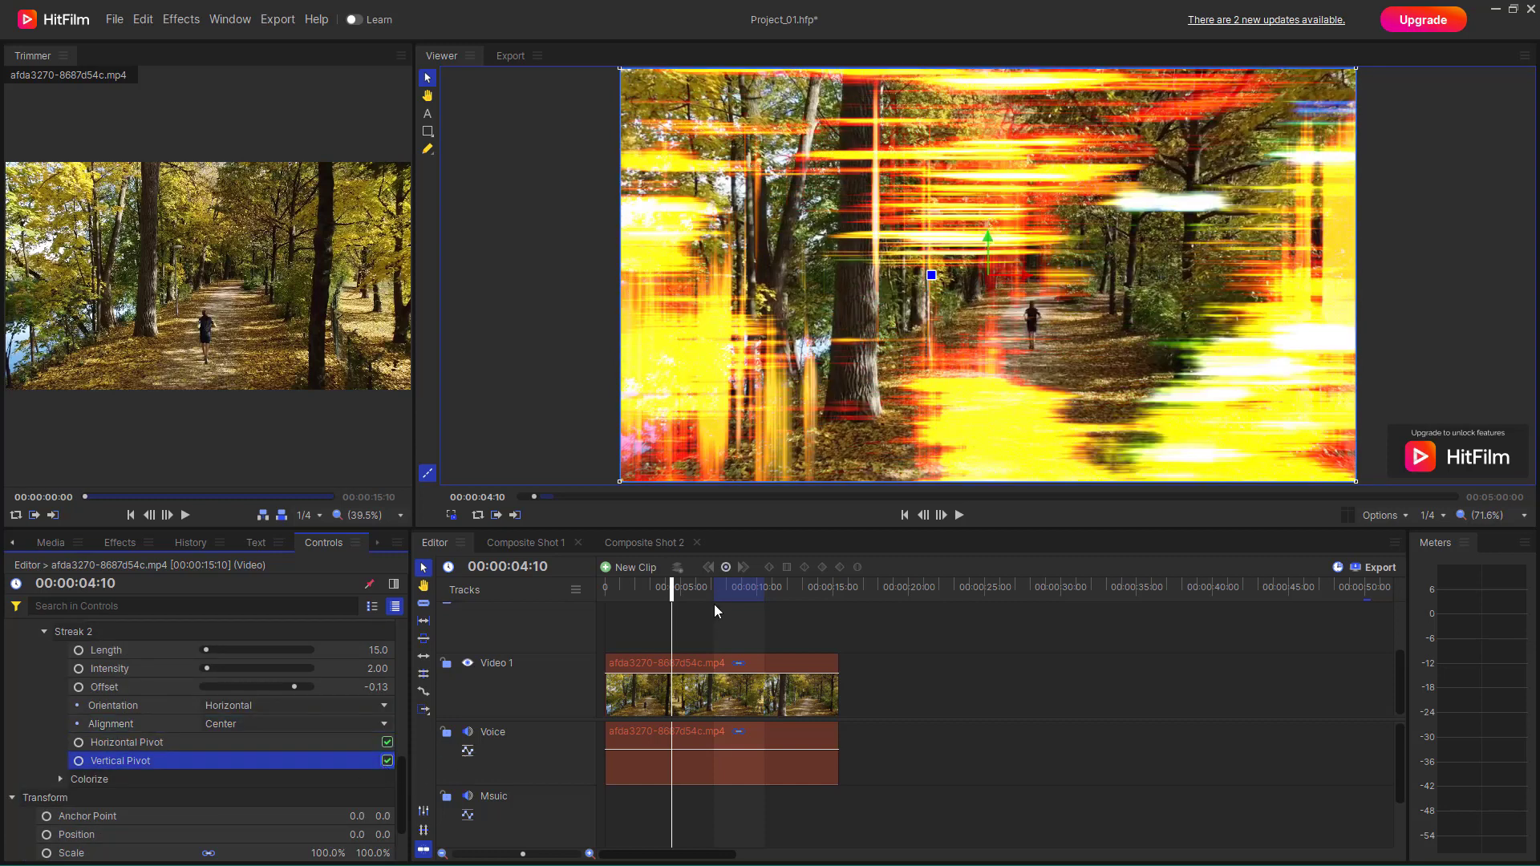
click(959, 516)
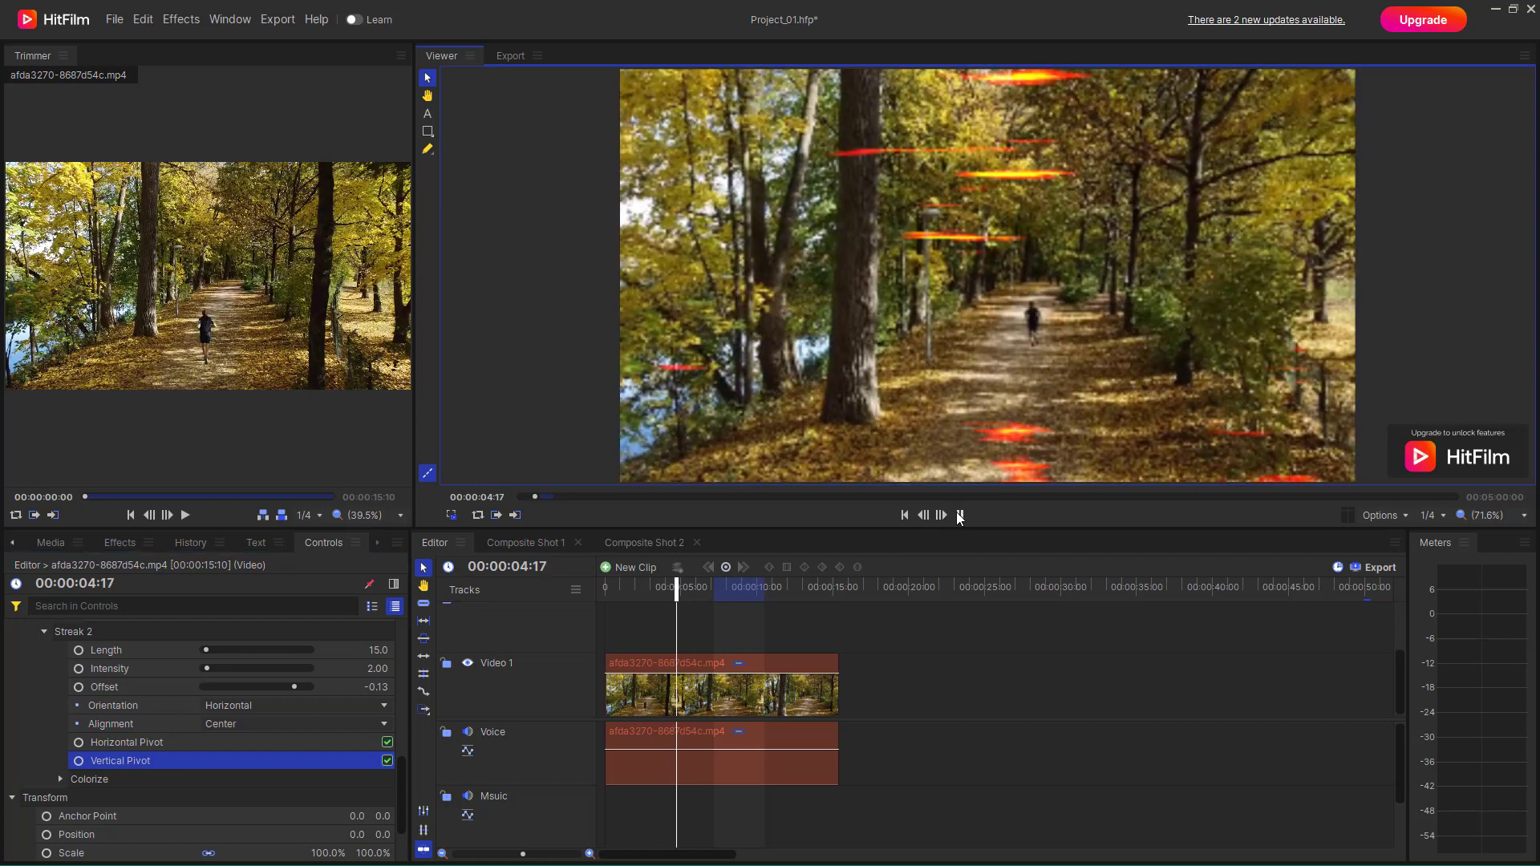
click(960, 516)
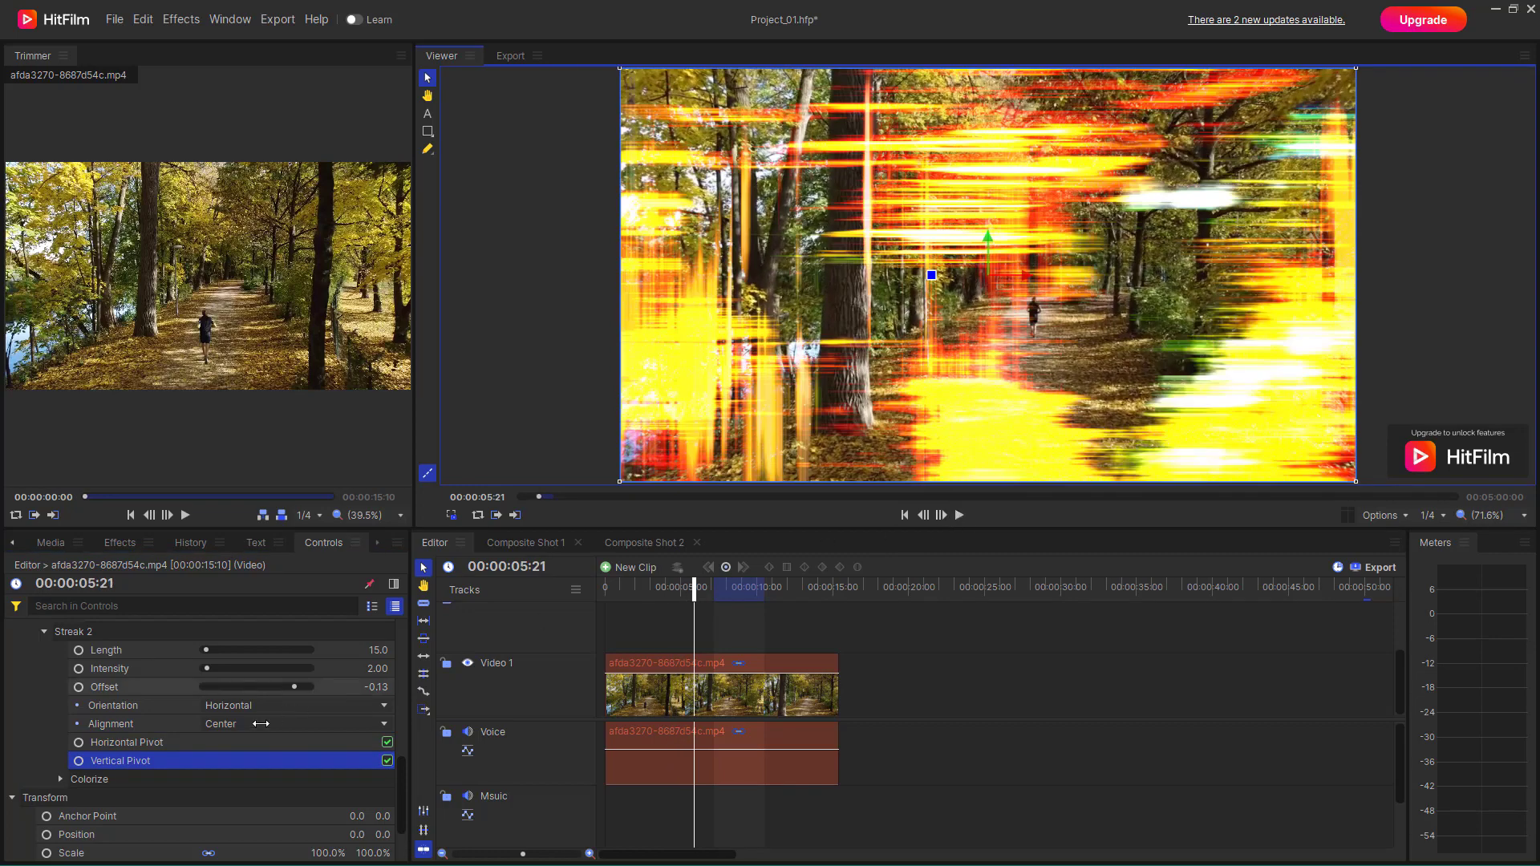
- Delete the Anamorphic Lens Flare effect from the clip
scroll(260, 721, up, 2)
scroll(47, 725, up, 5)
click(101, 739)
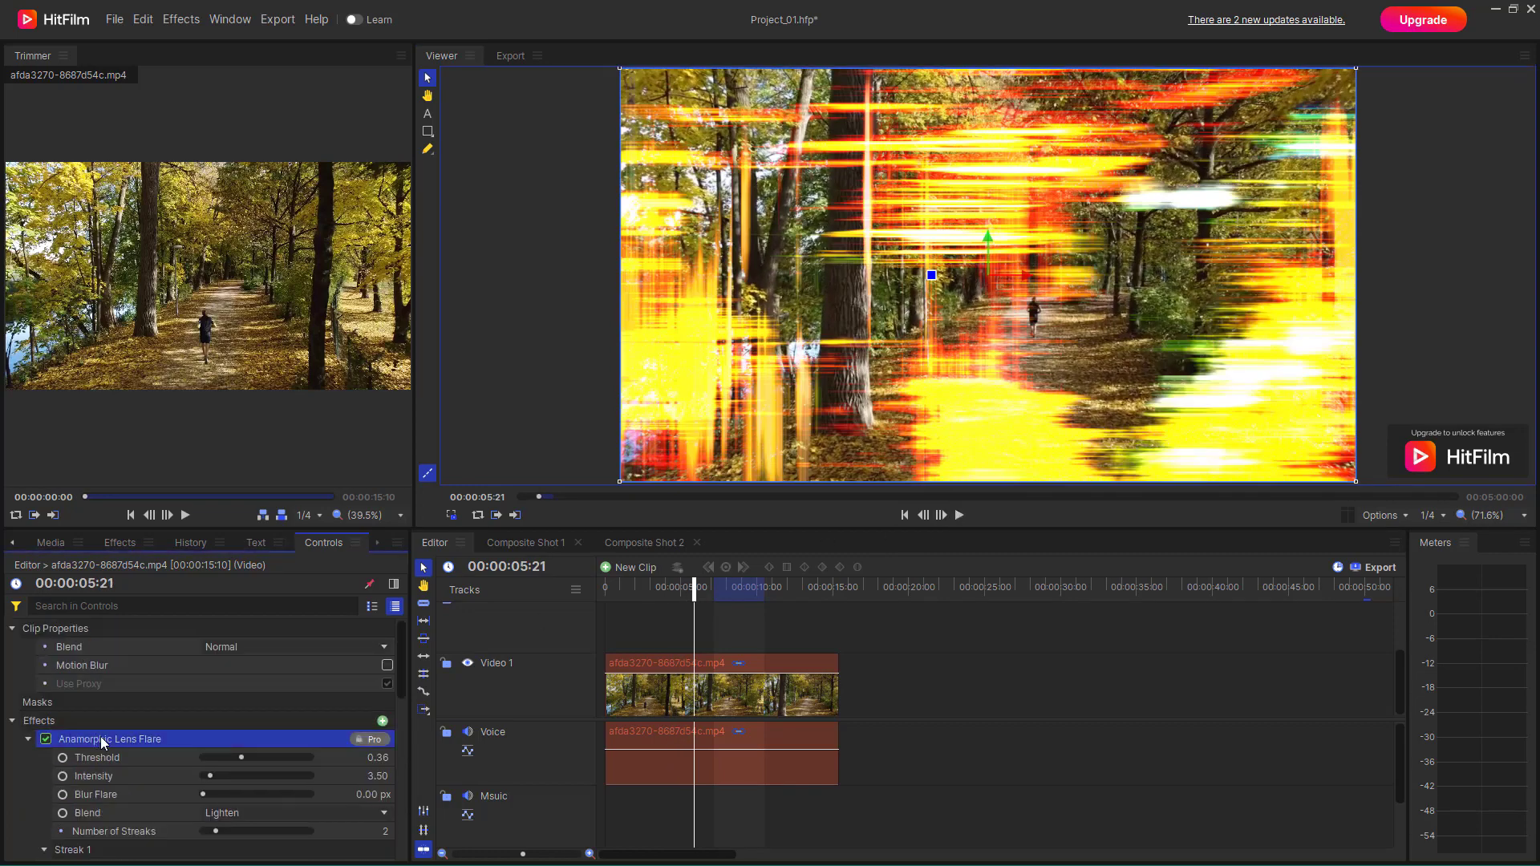
key(Delete)
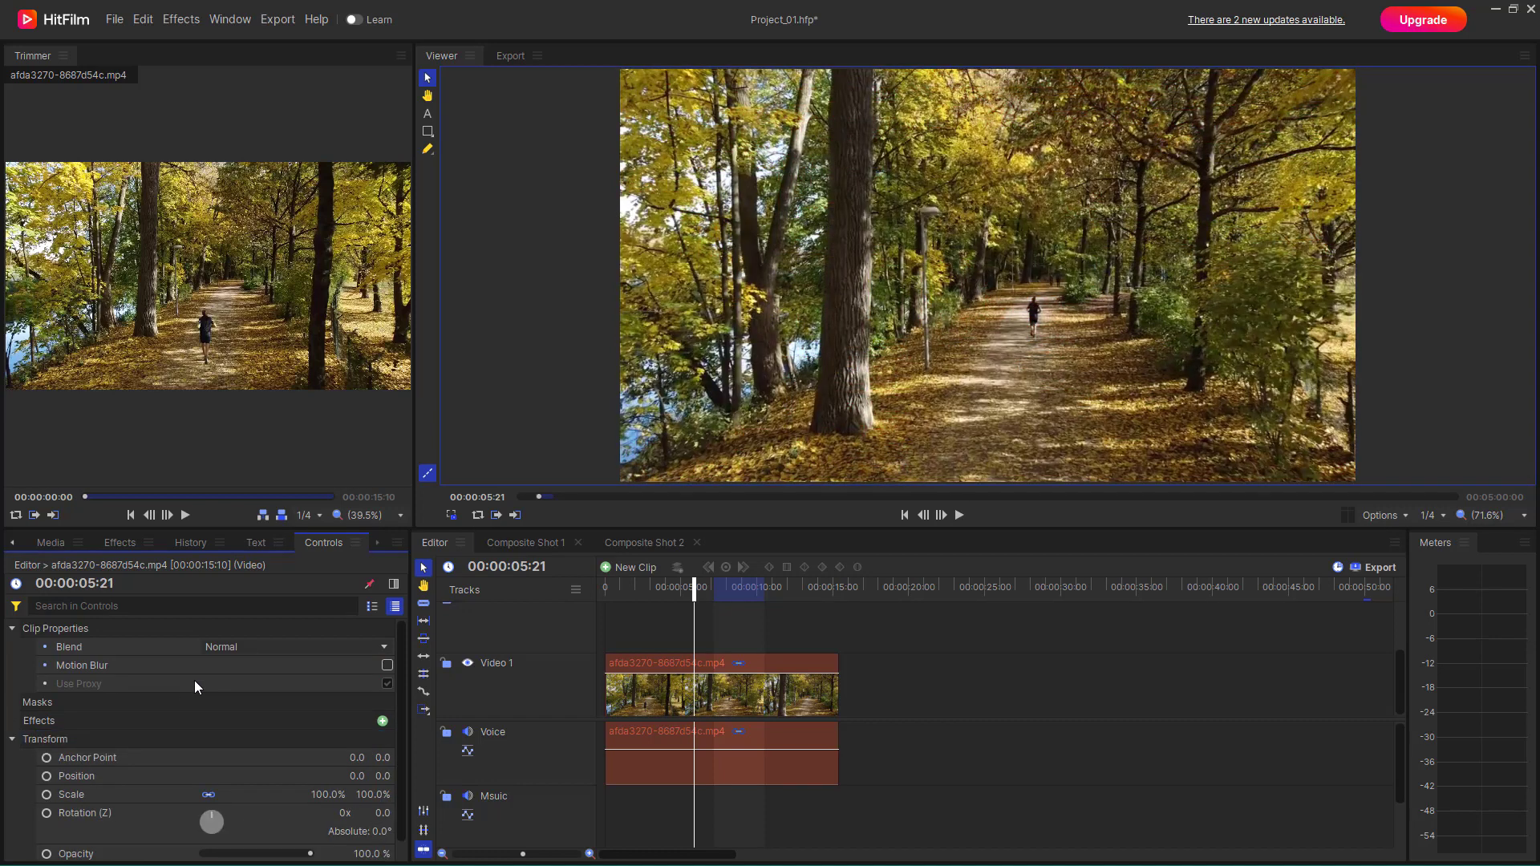
- Apply the Auto Light Flares effect from the Lights & Flares group to the forest clip on Video 1
click(119, 546)
click(79, 672)
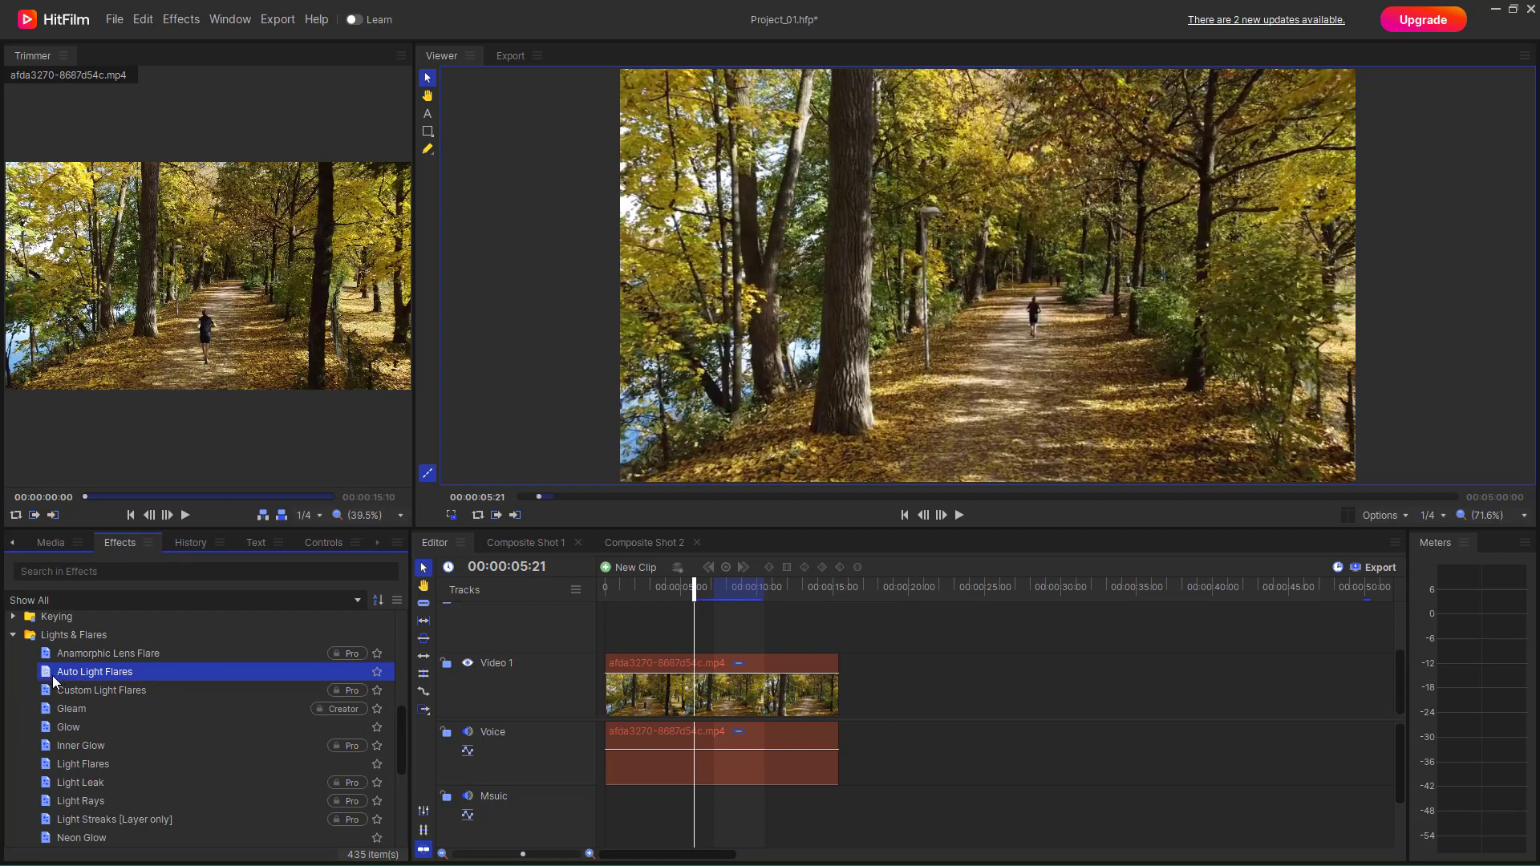
drag(47, 672, 676, 693)
scroll(133, 757, down, 1)
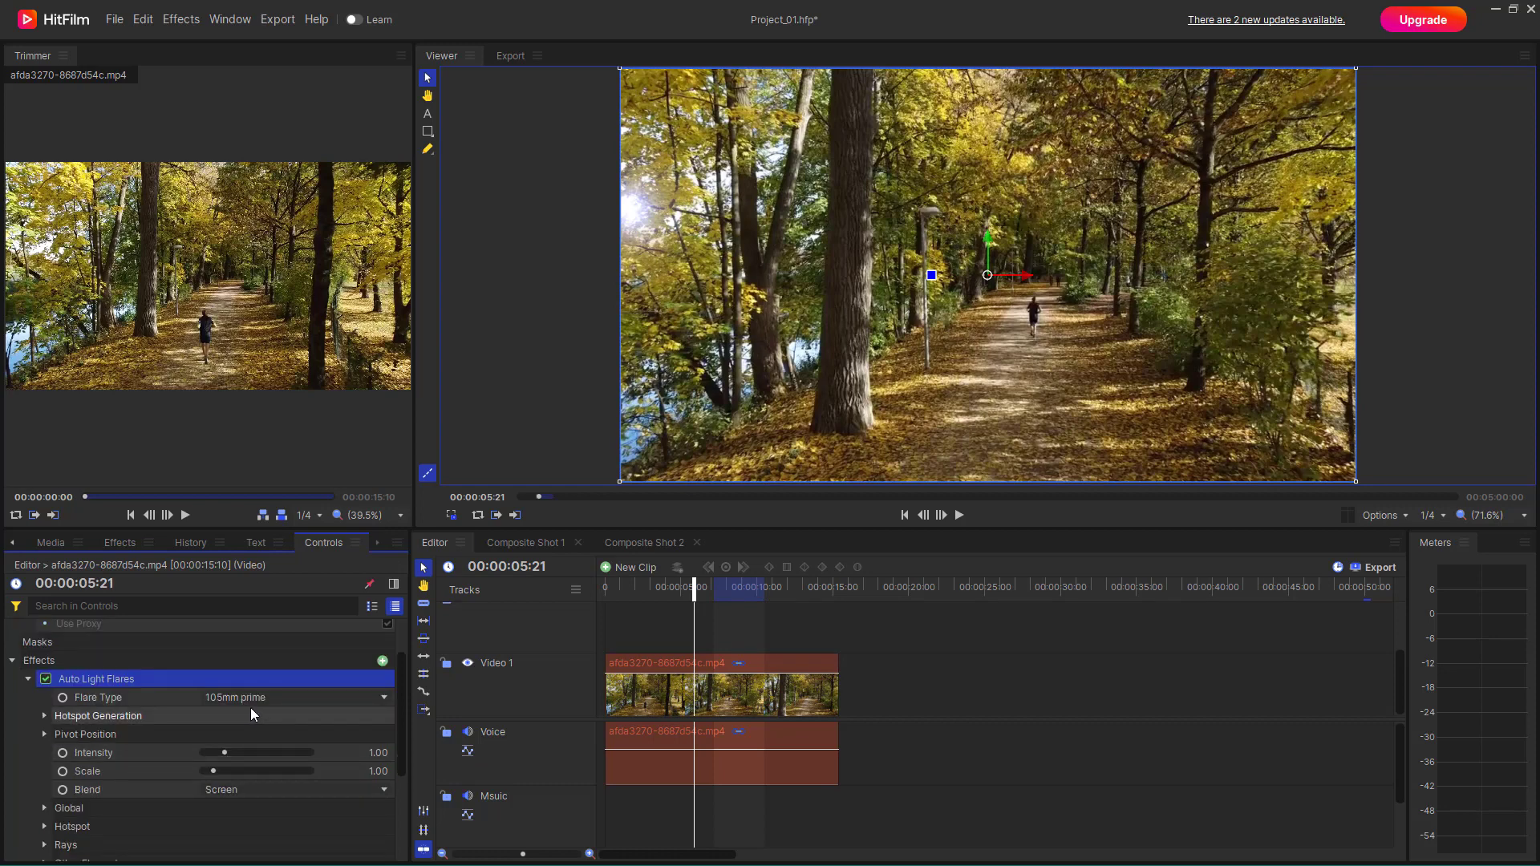
- Try the Chromatic arc double, Anamorphic streak and Digital Blocks flare types for the Auto Light Flares effect
click(271, 698)
click(284, 431)
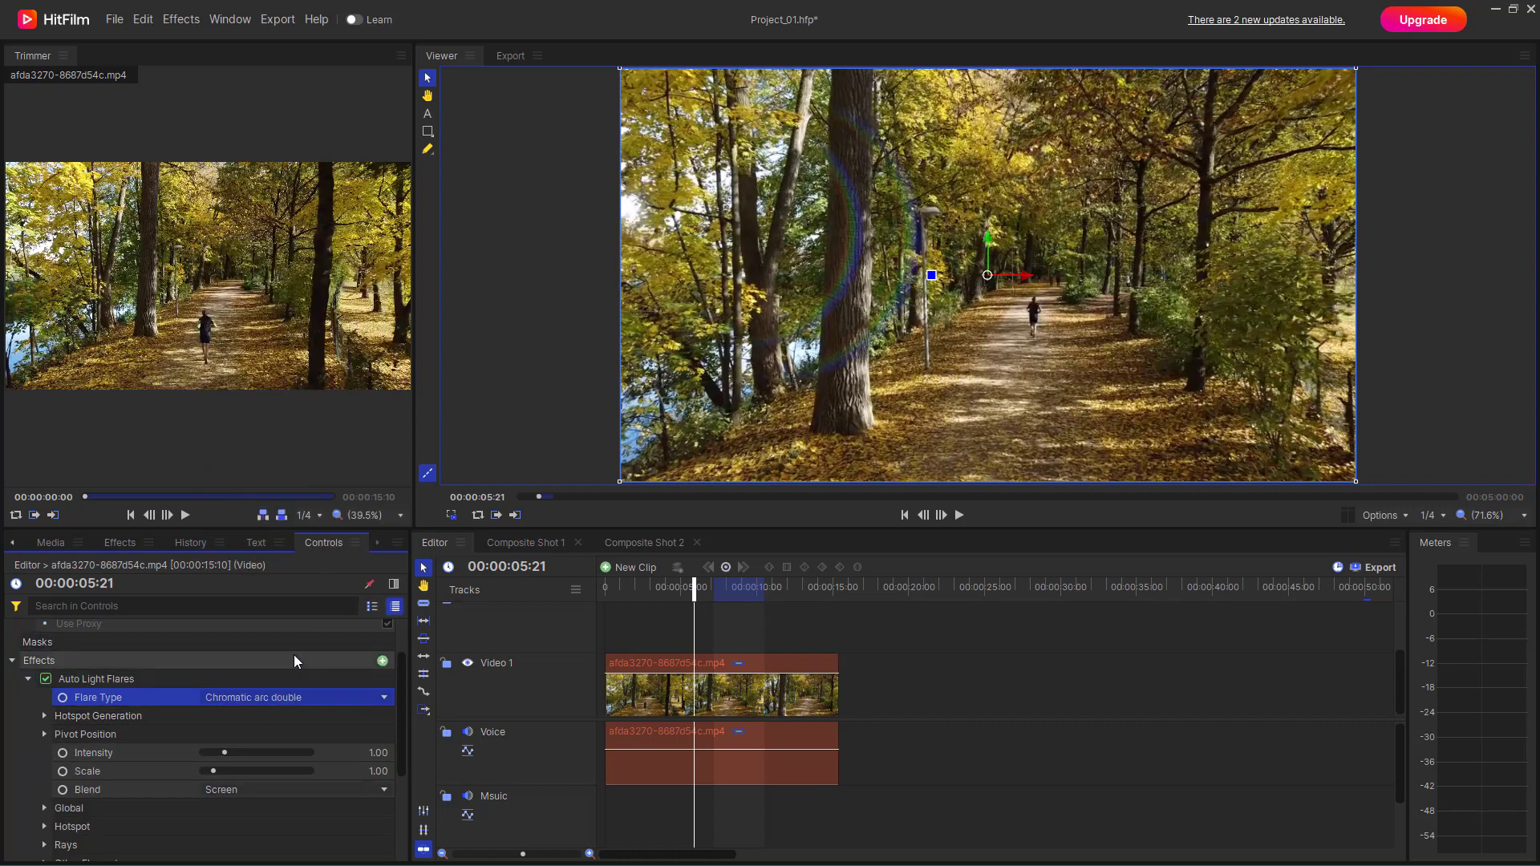
click(277, 696)
click(271, 386)
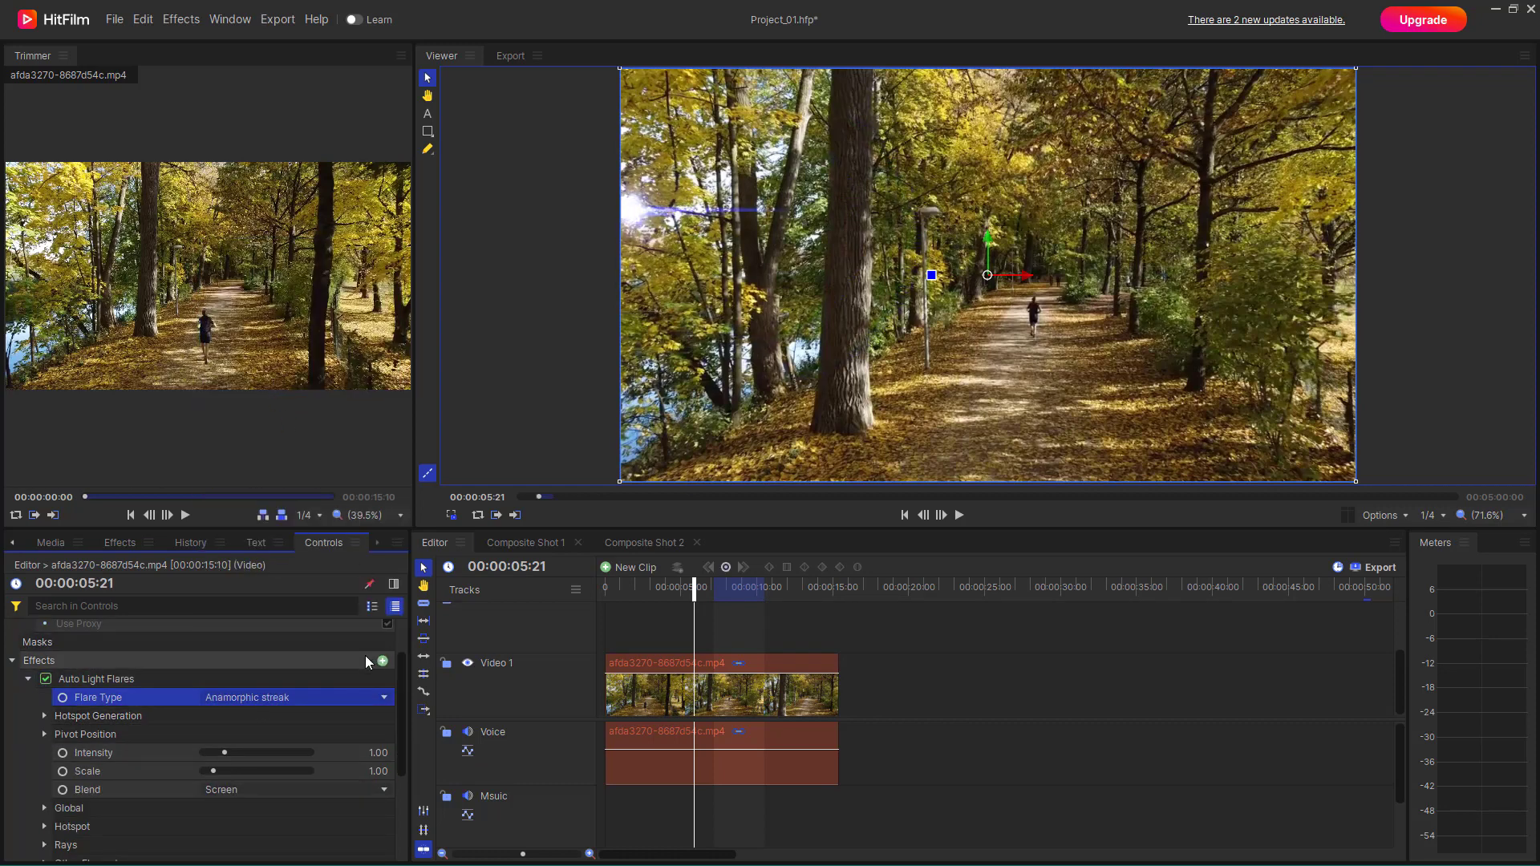
click(334, 695)
click(305, 568)
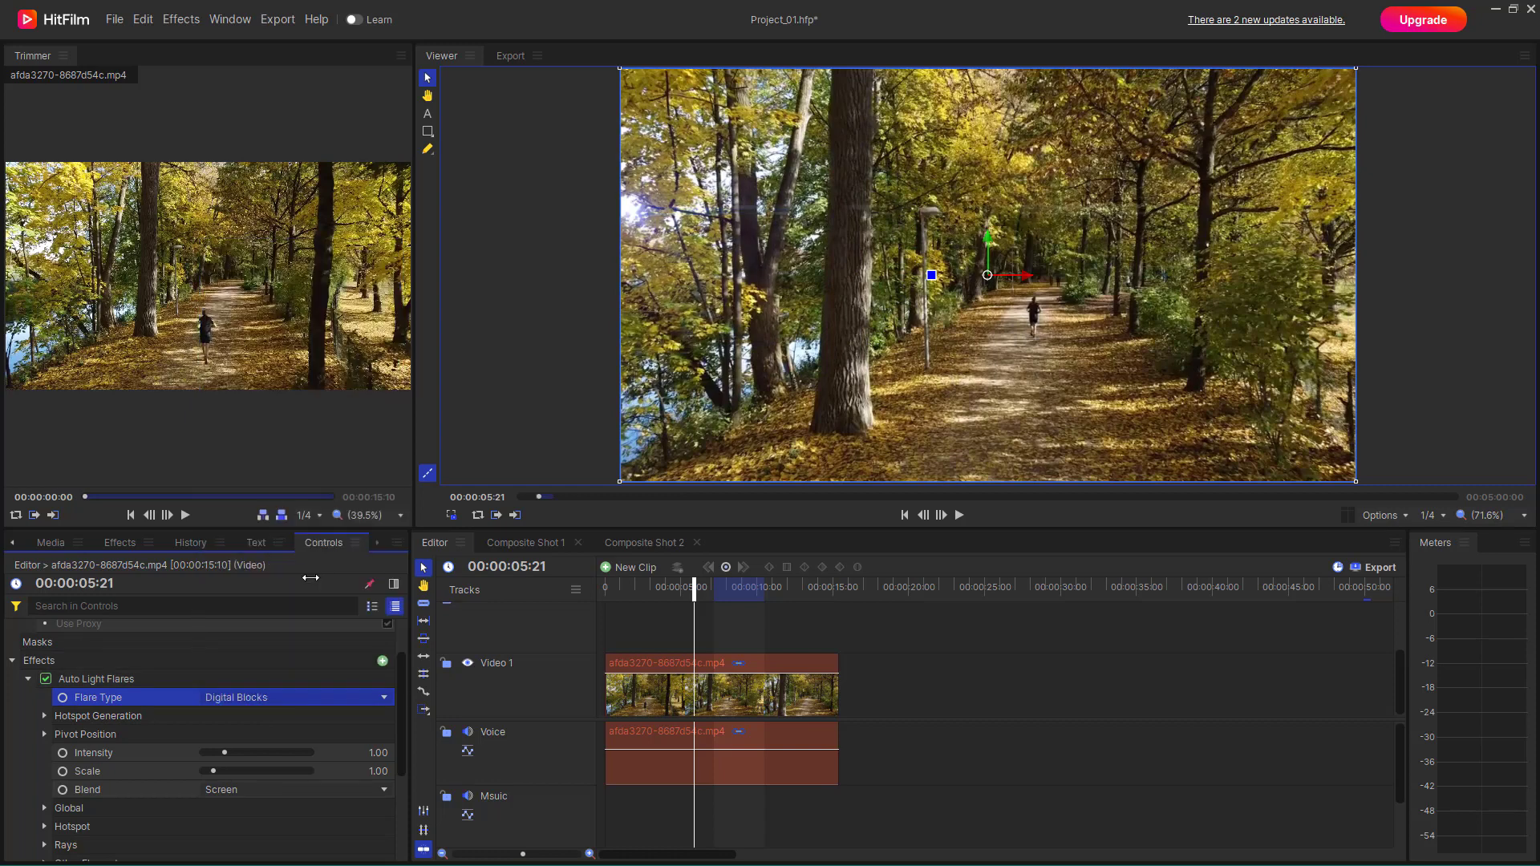
click(269, 698)
click(268, 572)
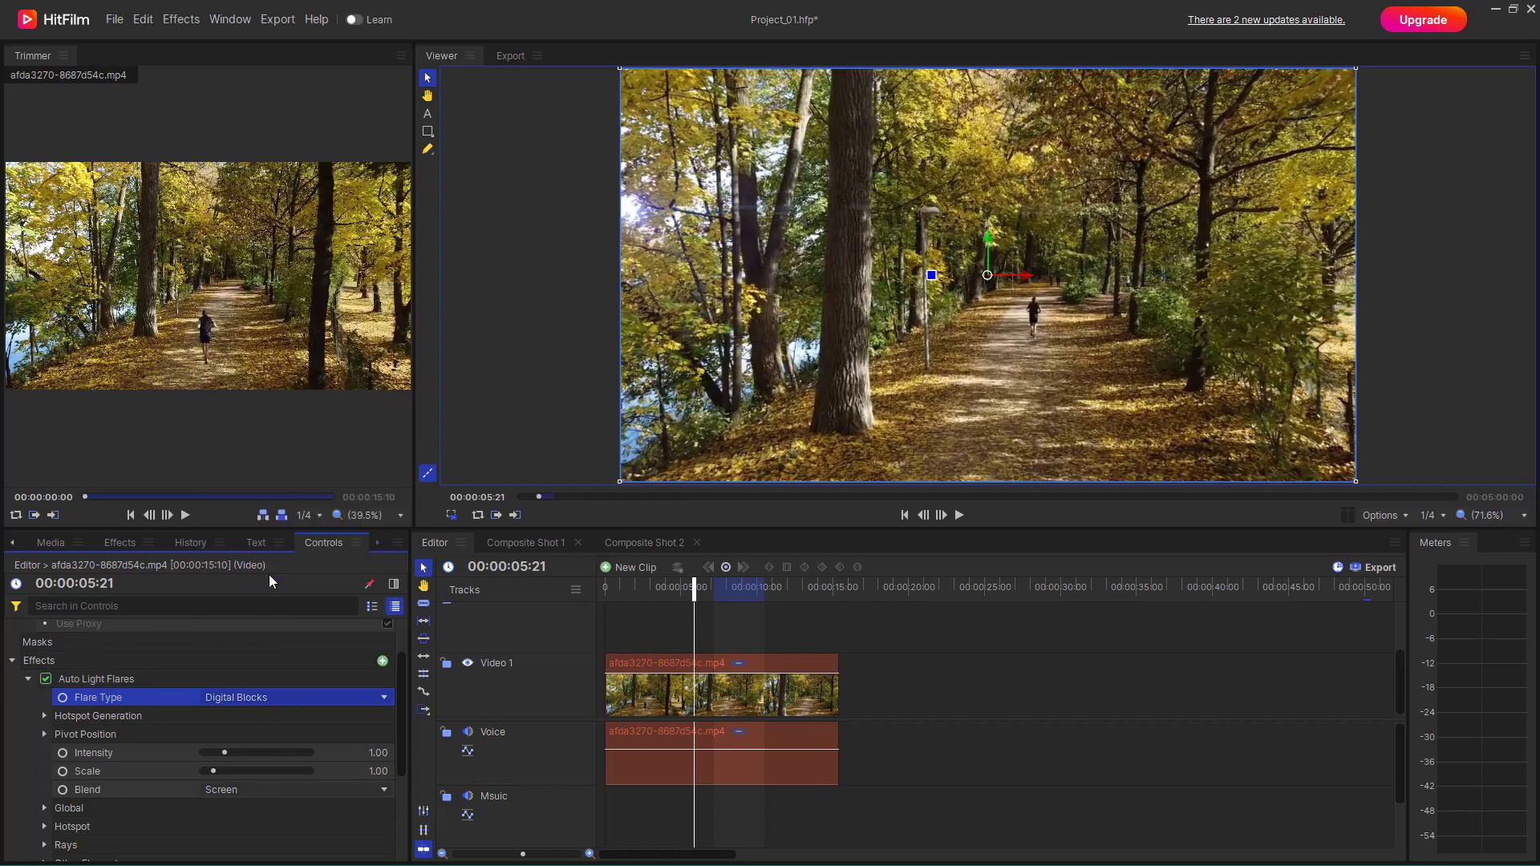
- Set the hotspot generation threshold to 1.00 and max flares to 85, with flare intensity 4.35 and scale 0.70
click(50, 717)
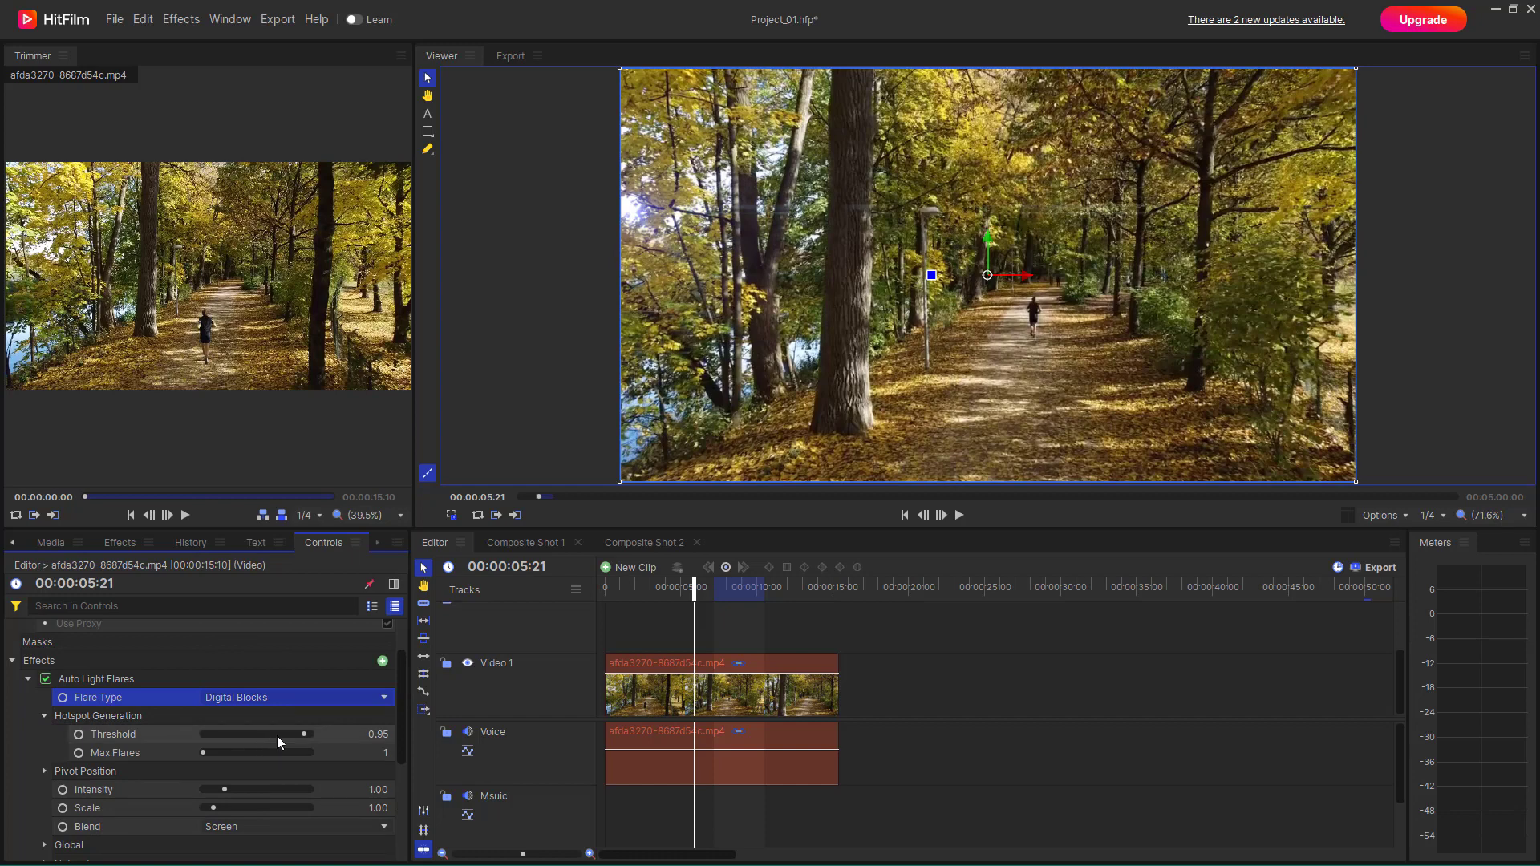
drag(277, 734, 324, 729)
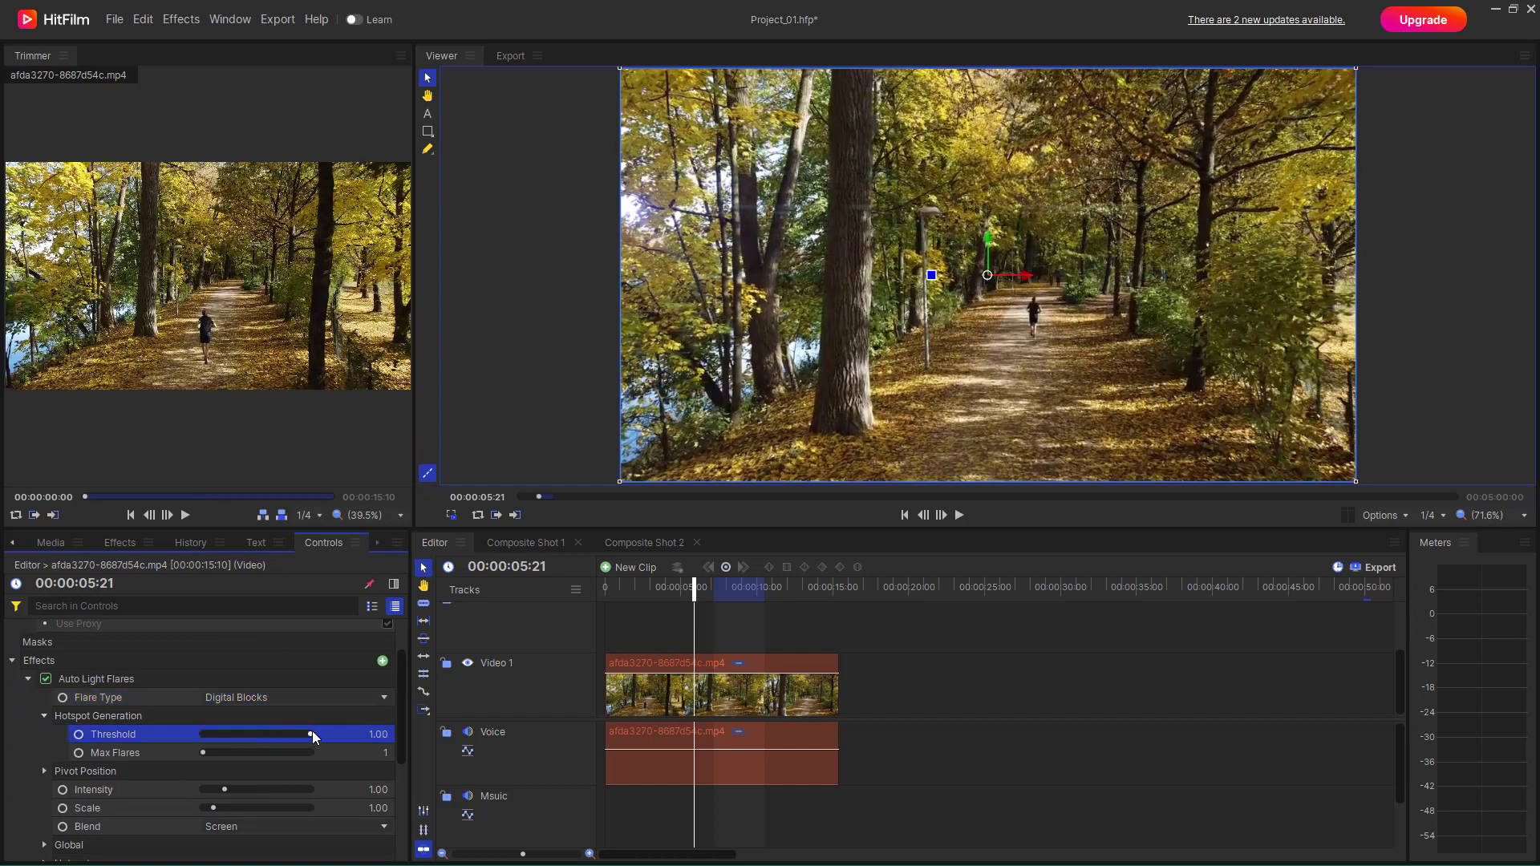
drag(241, 751, 208, 753)
scroll(285, 755, down, 1)
- Try the Hardlight, Softlight and Difference blend modes for the flares, and settle on Lighten
click(272, 765)
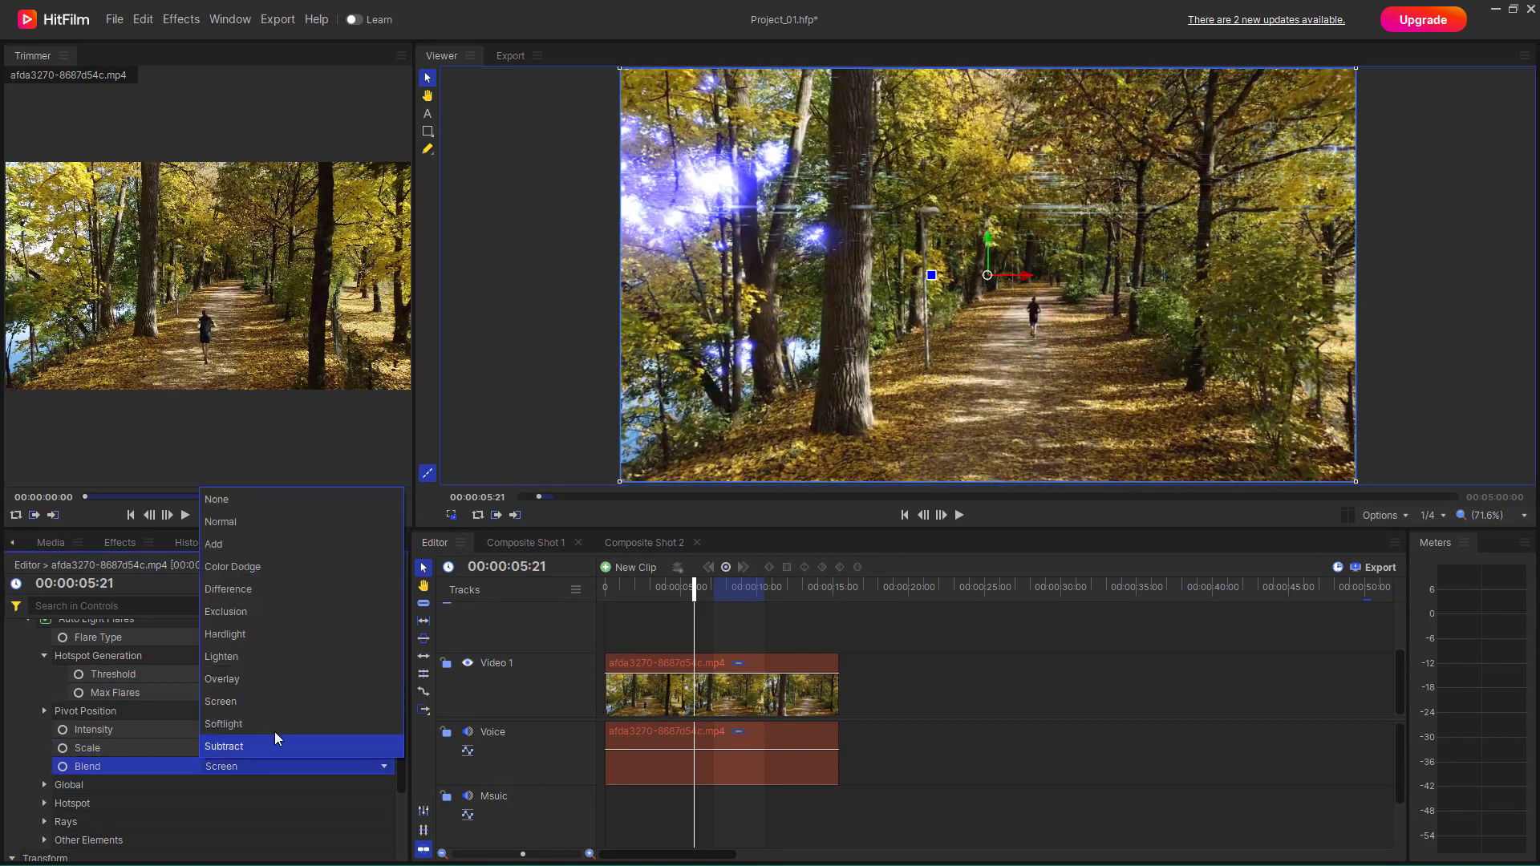
click(290, 650)
click(275, 764)
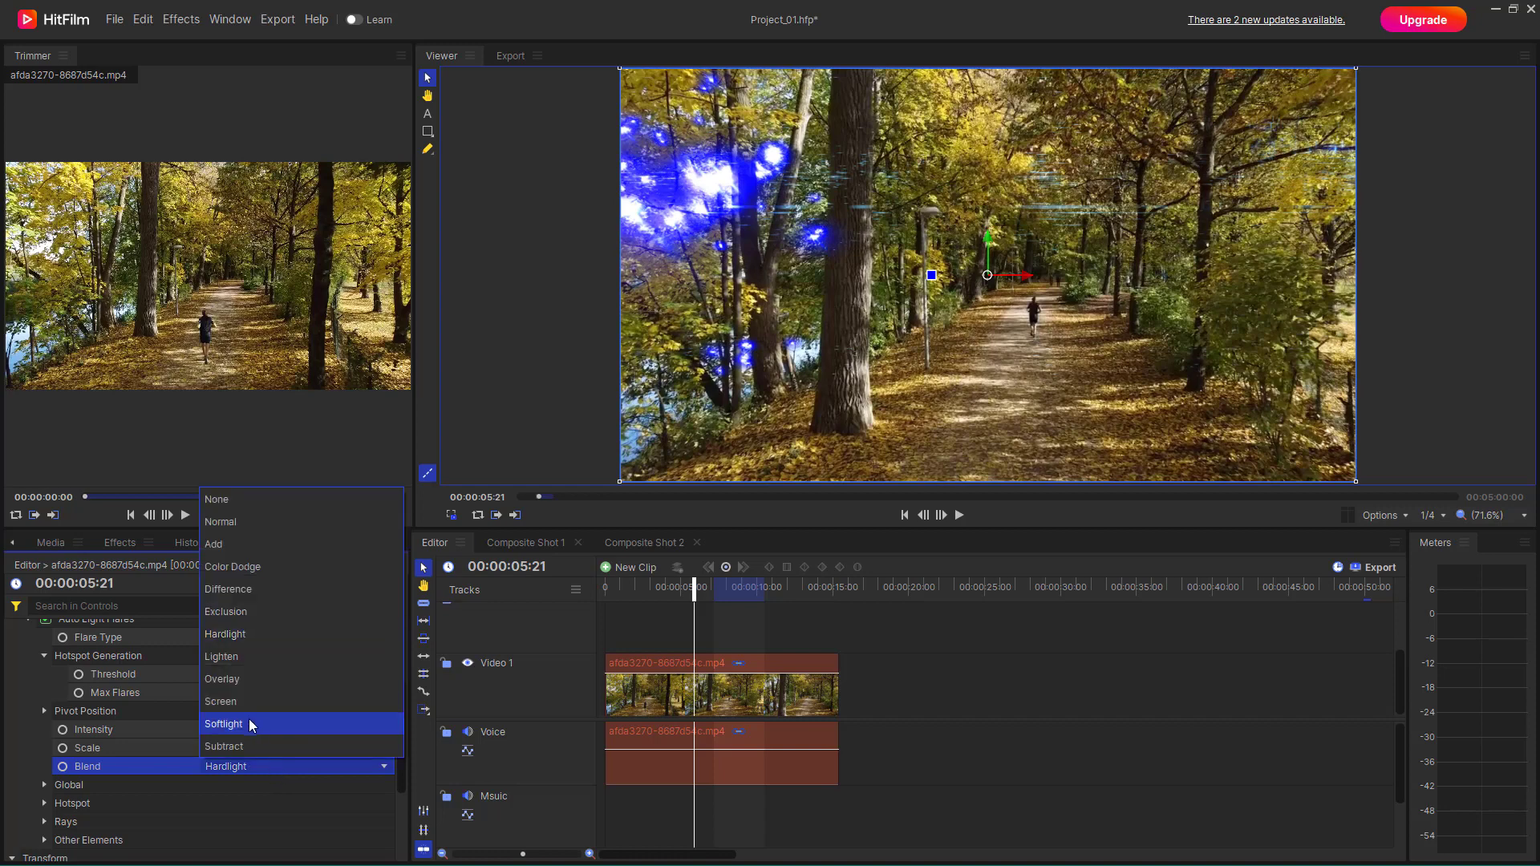
click(291, 659)
click(257, 761)
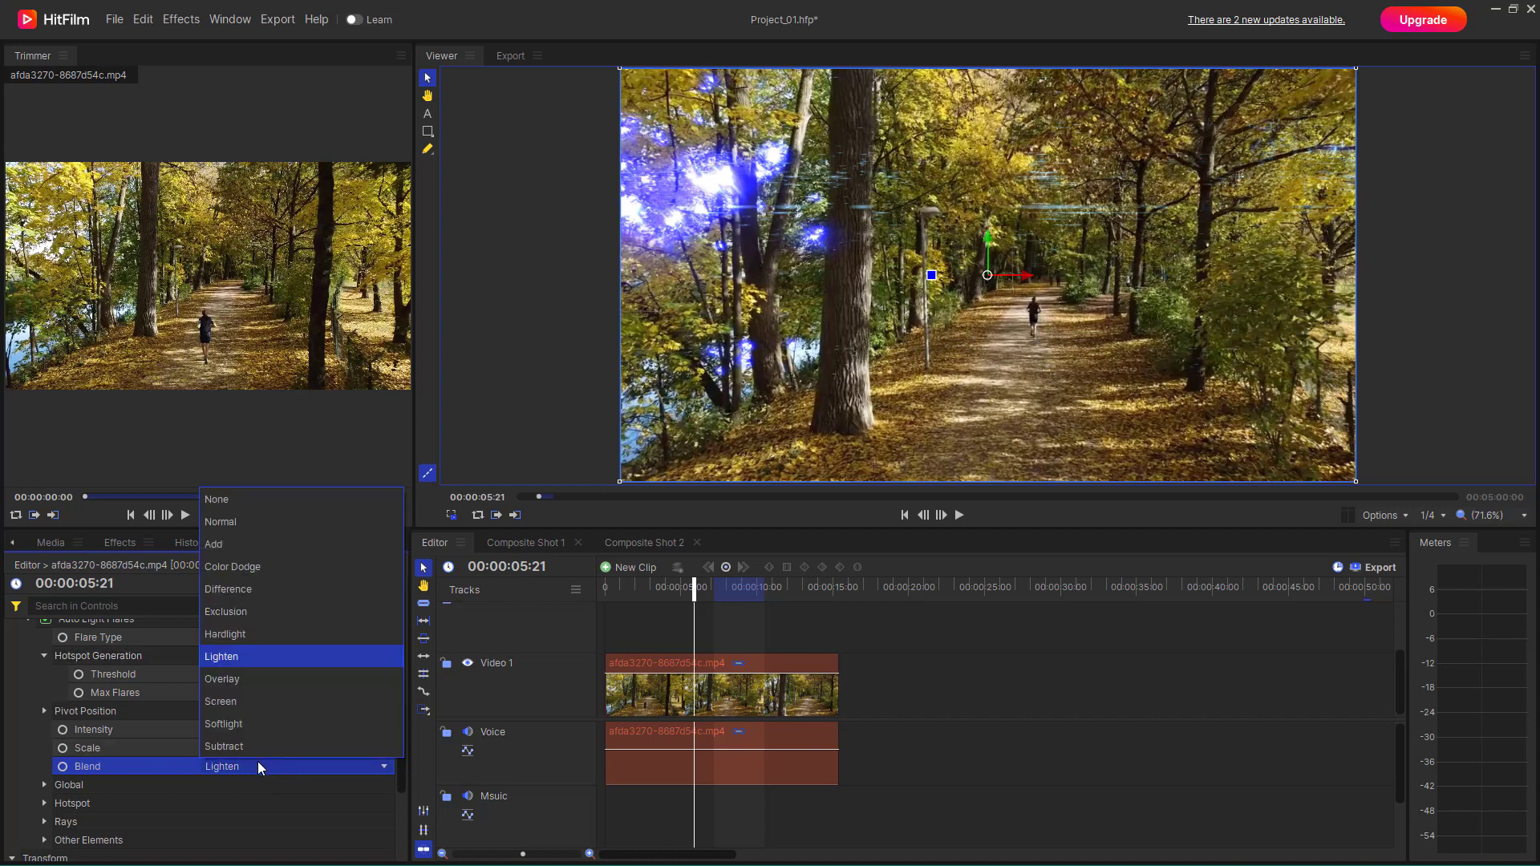
click(256, 723)
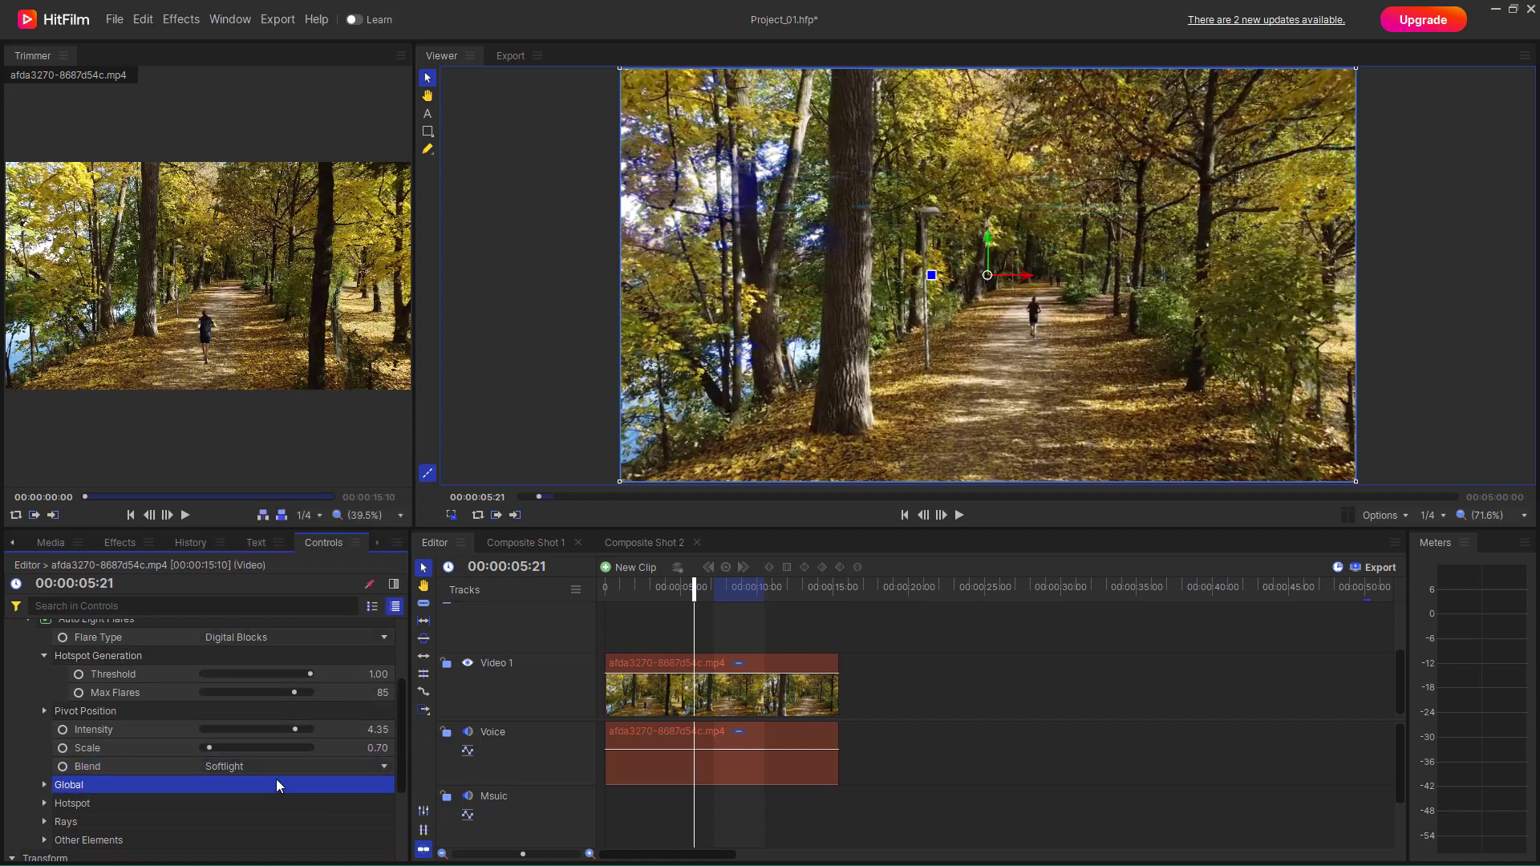
click(276, 767)
click(268, 590)
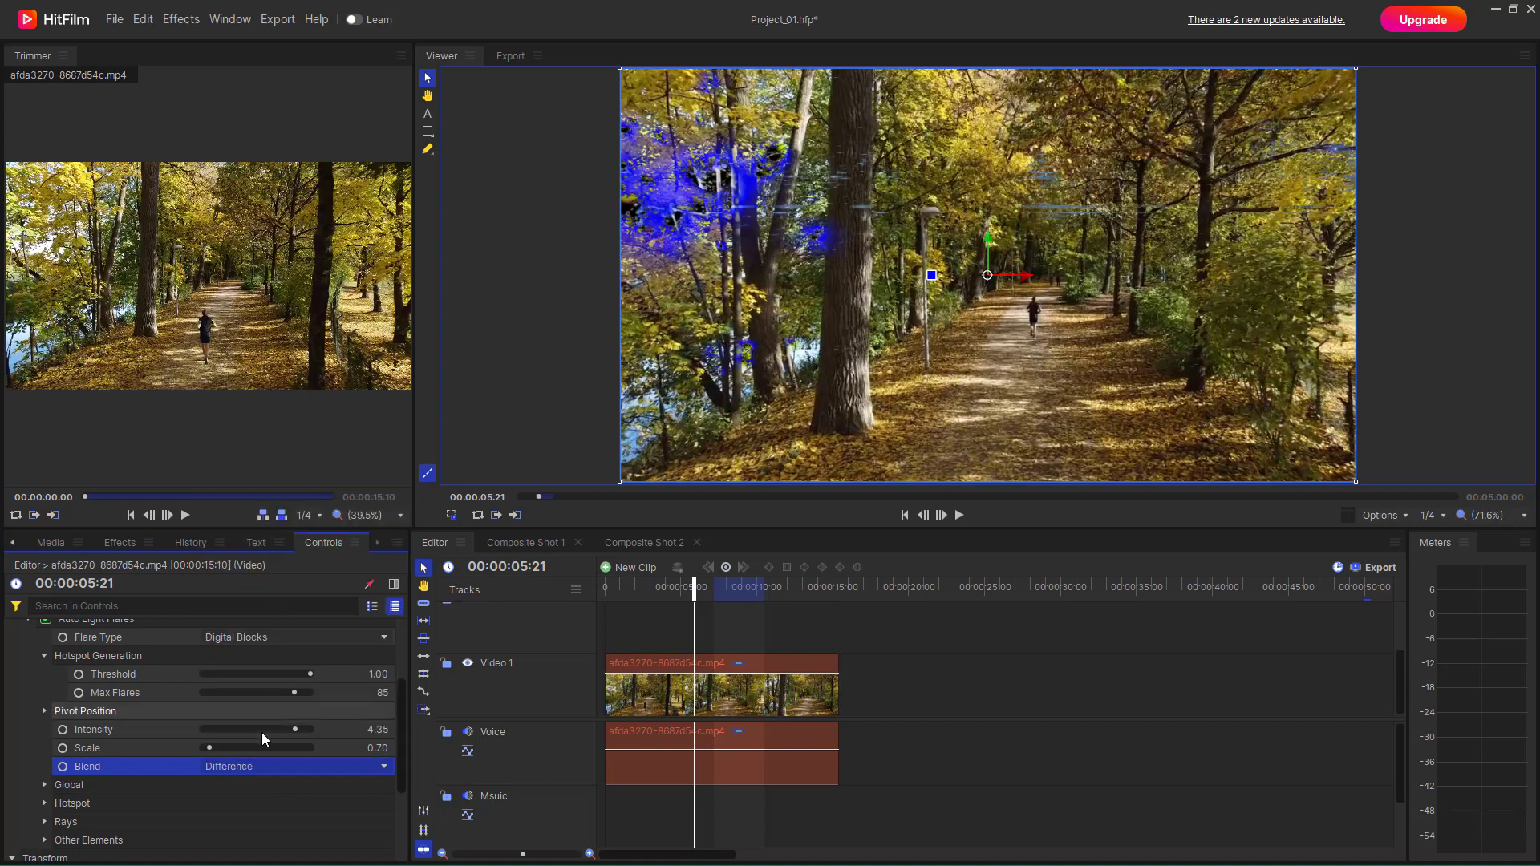
click(256, 766)
click(277, 654)
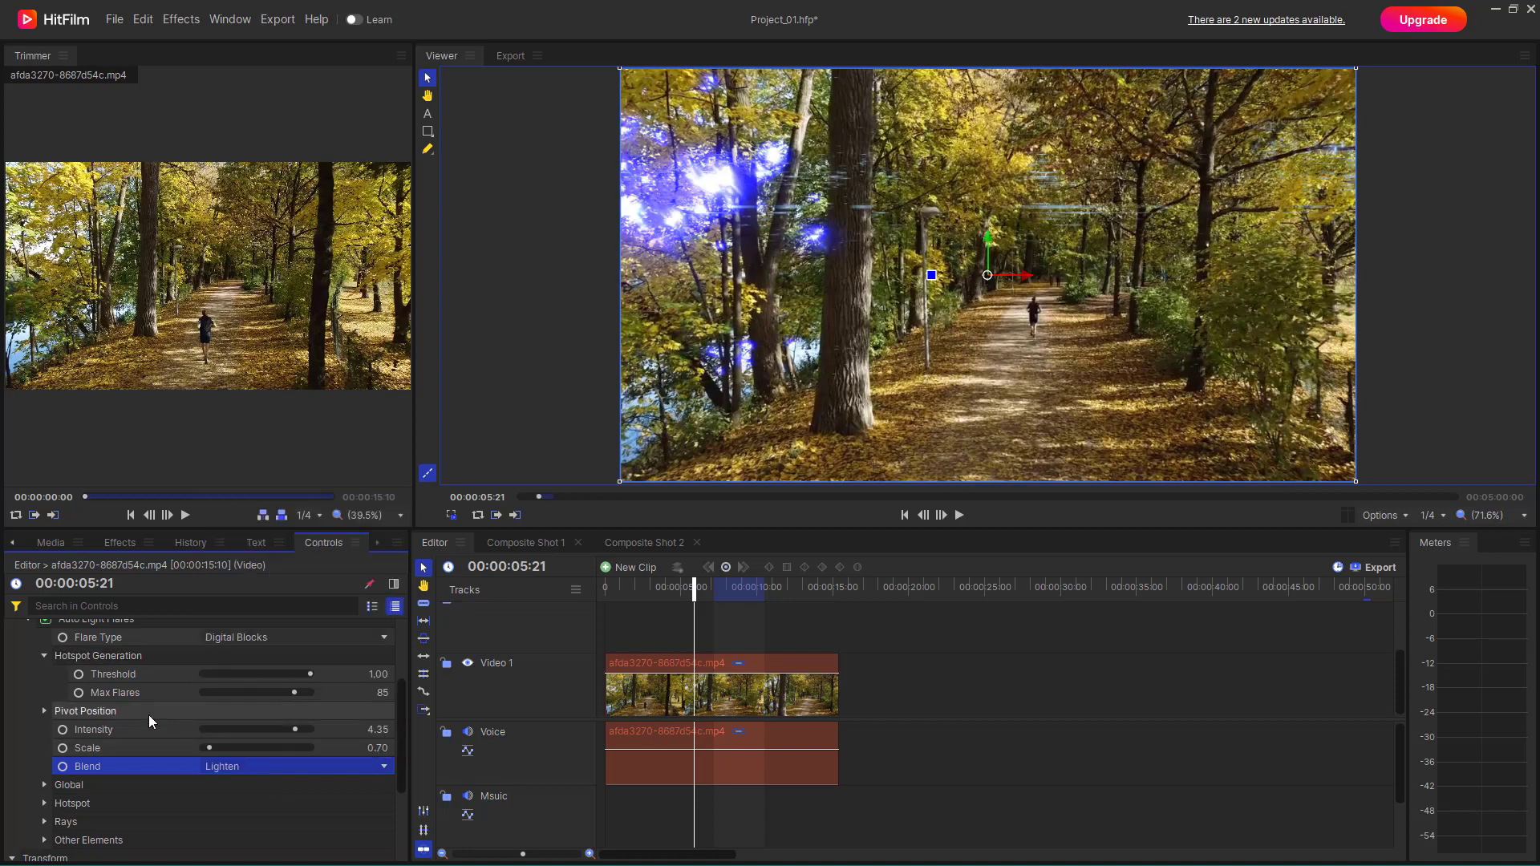
- Set the flares' global gamma to 1.65, saturation to 1.44 and hue shift to 1x 14.0°
scroll(120, 720, down, 1)
click(45, 724)
scroll(136, 714, down, 1)
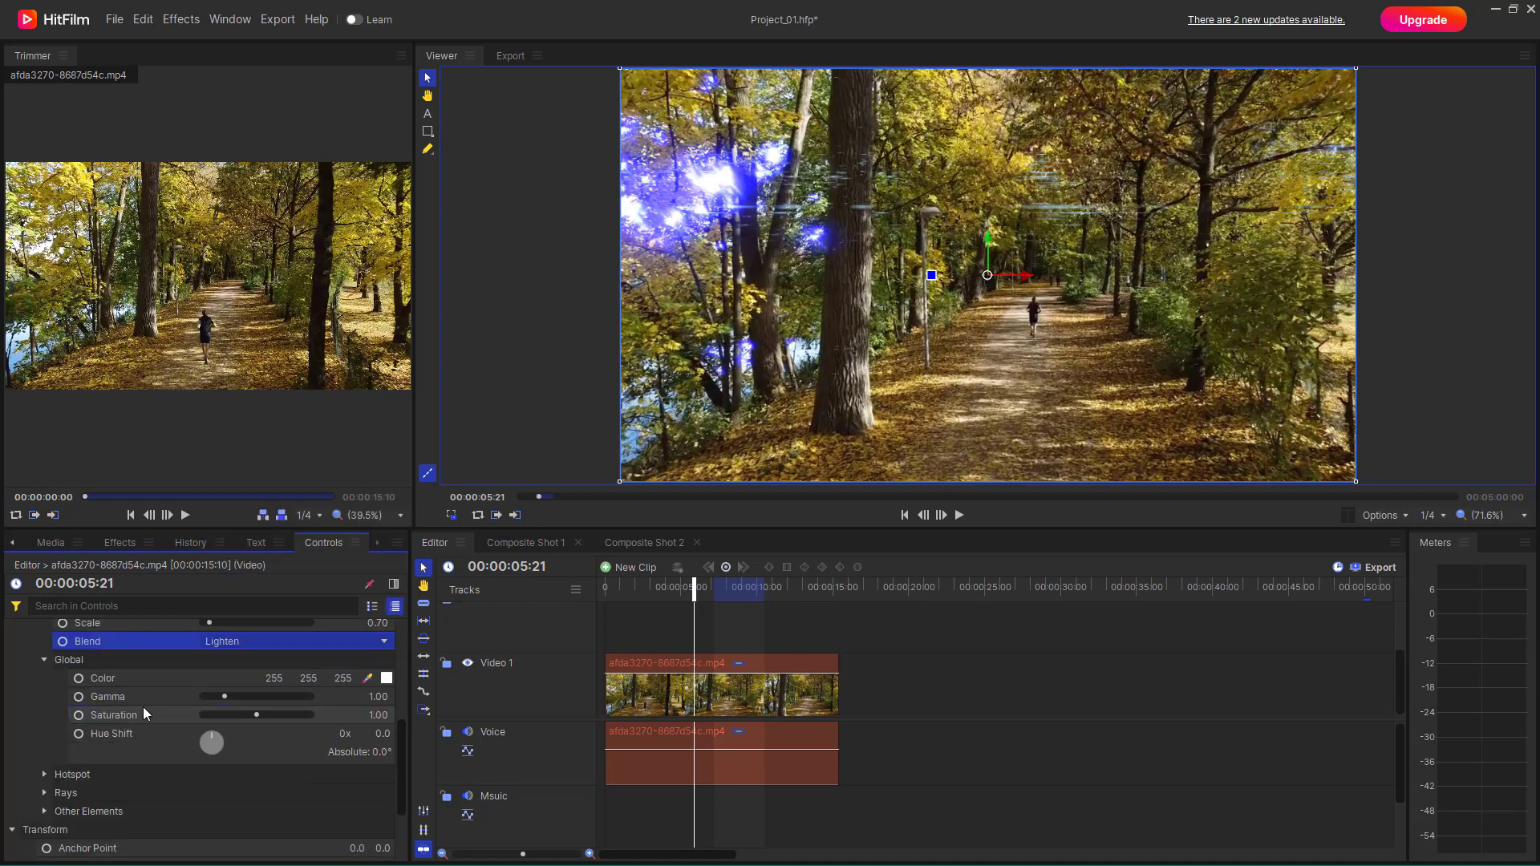
drag(225, 696, 217, 731)
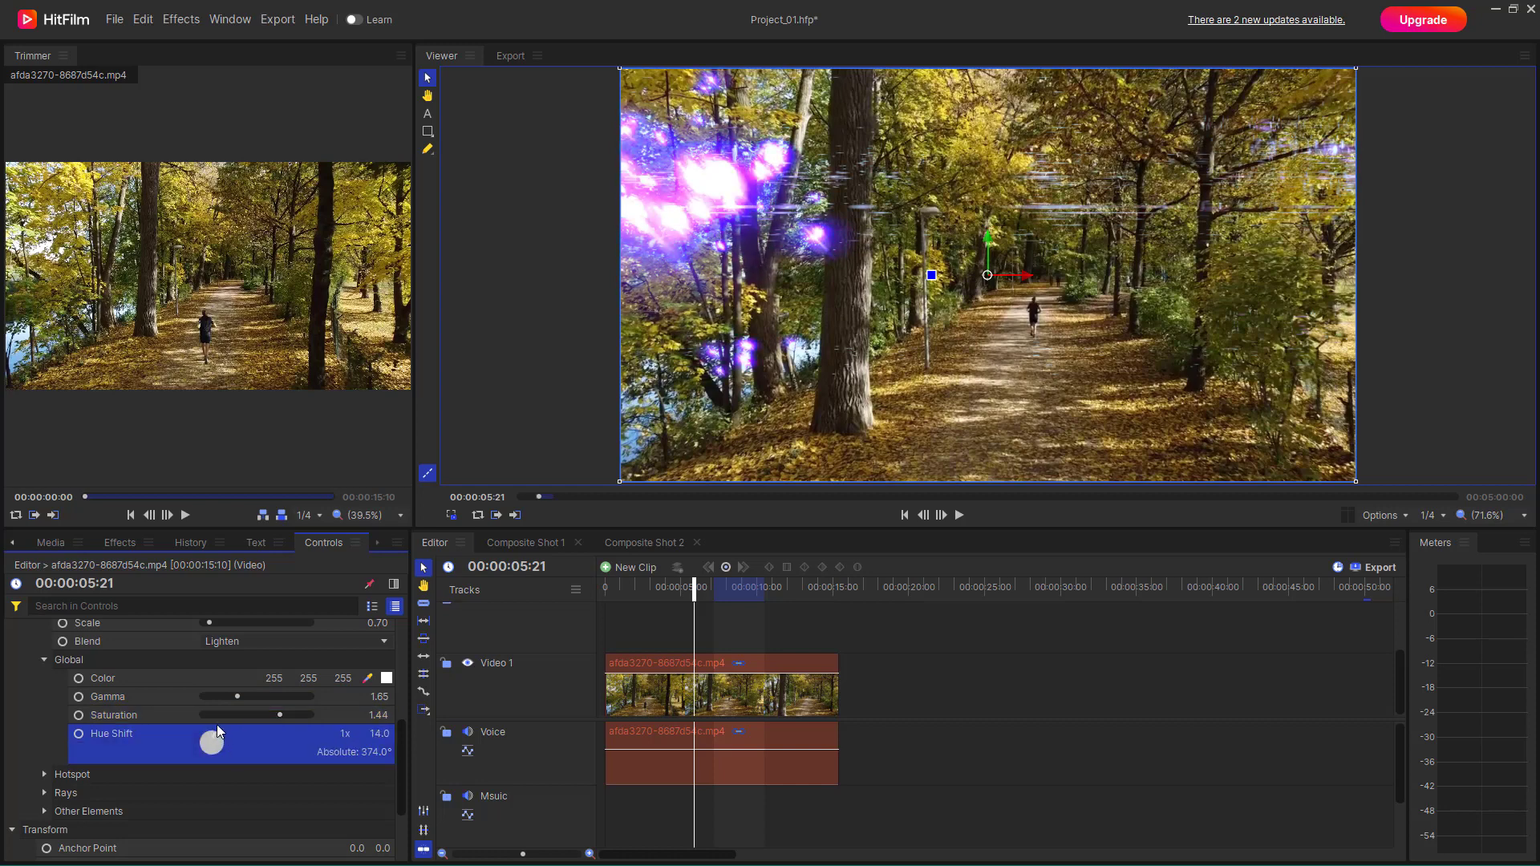
- Change the flares' global color to a dark red, RGB 178, 34, 34
click(386, 678)
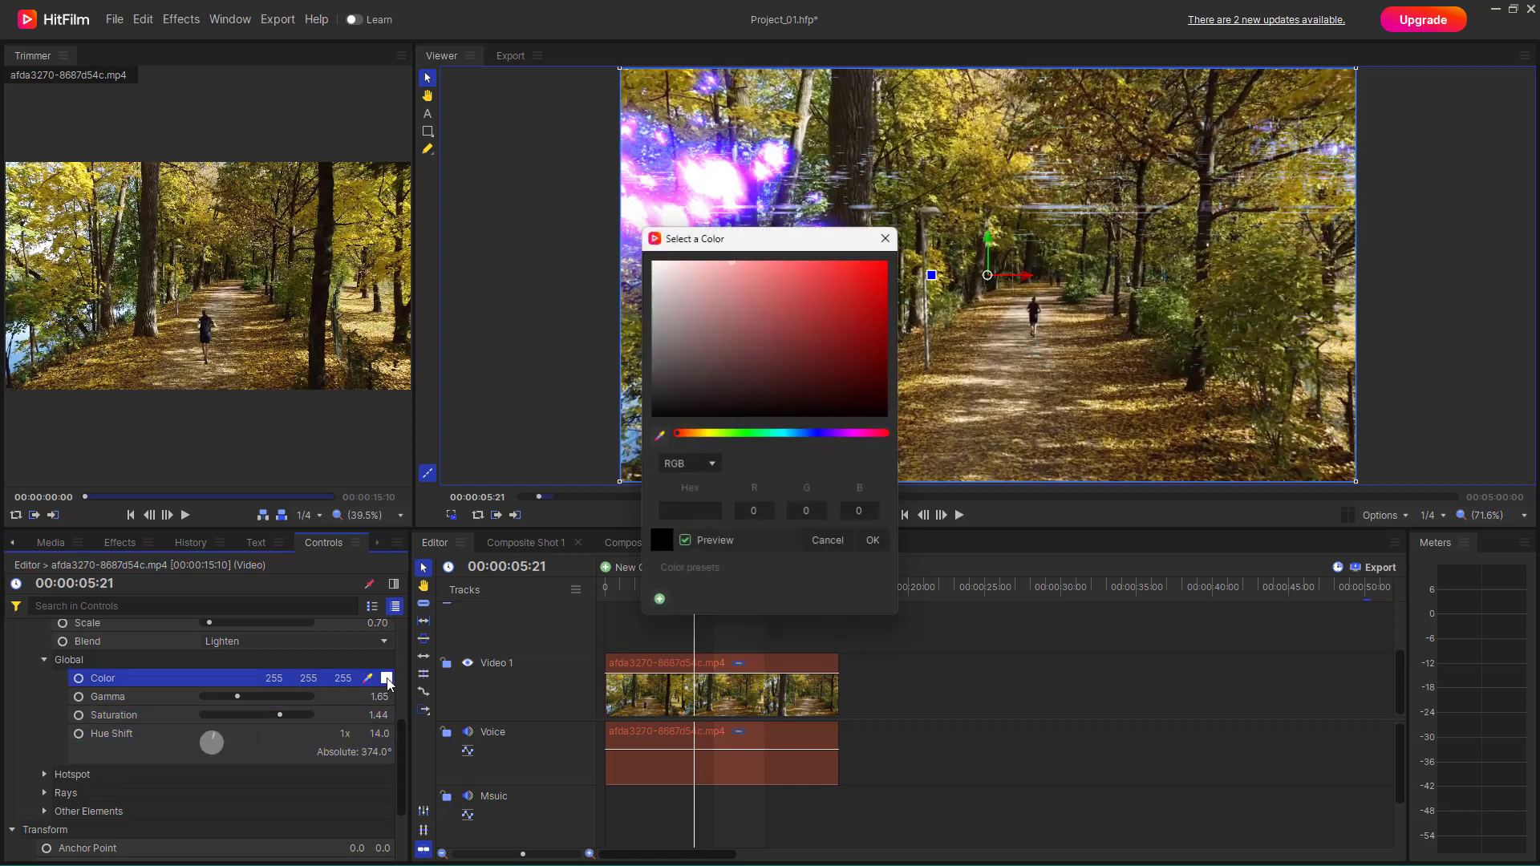
drag(842, 322, 846, 308)
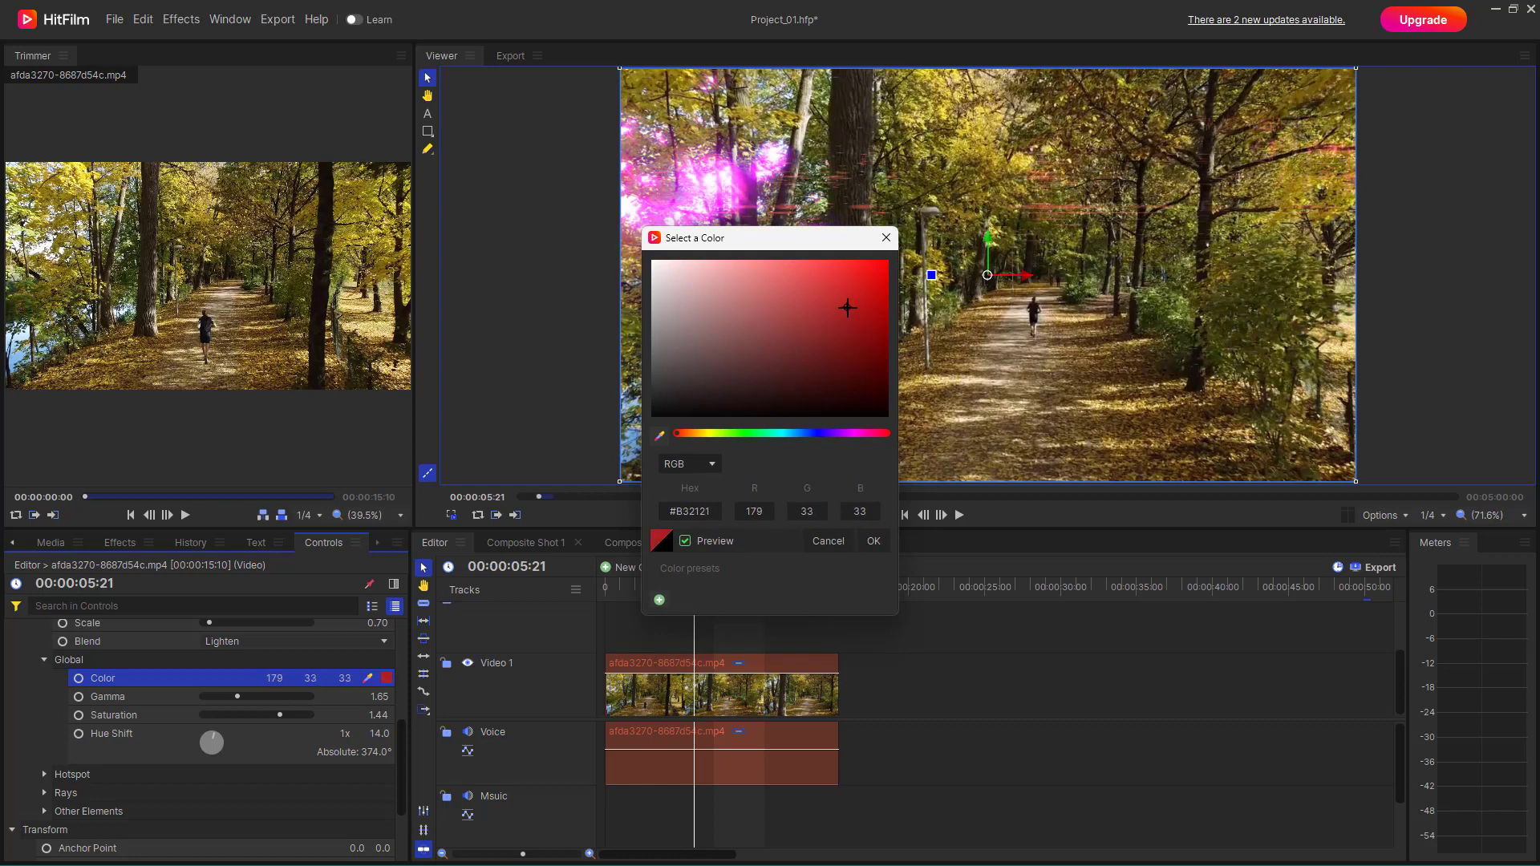
click(873, 540)
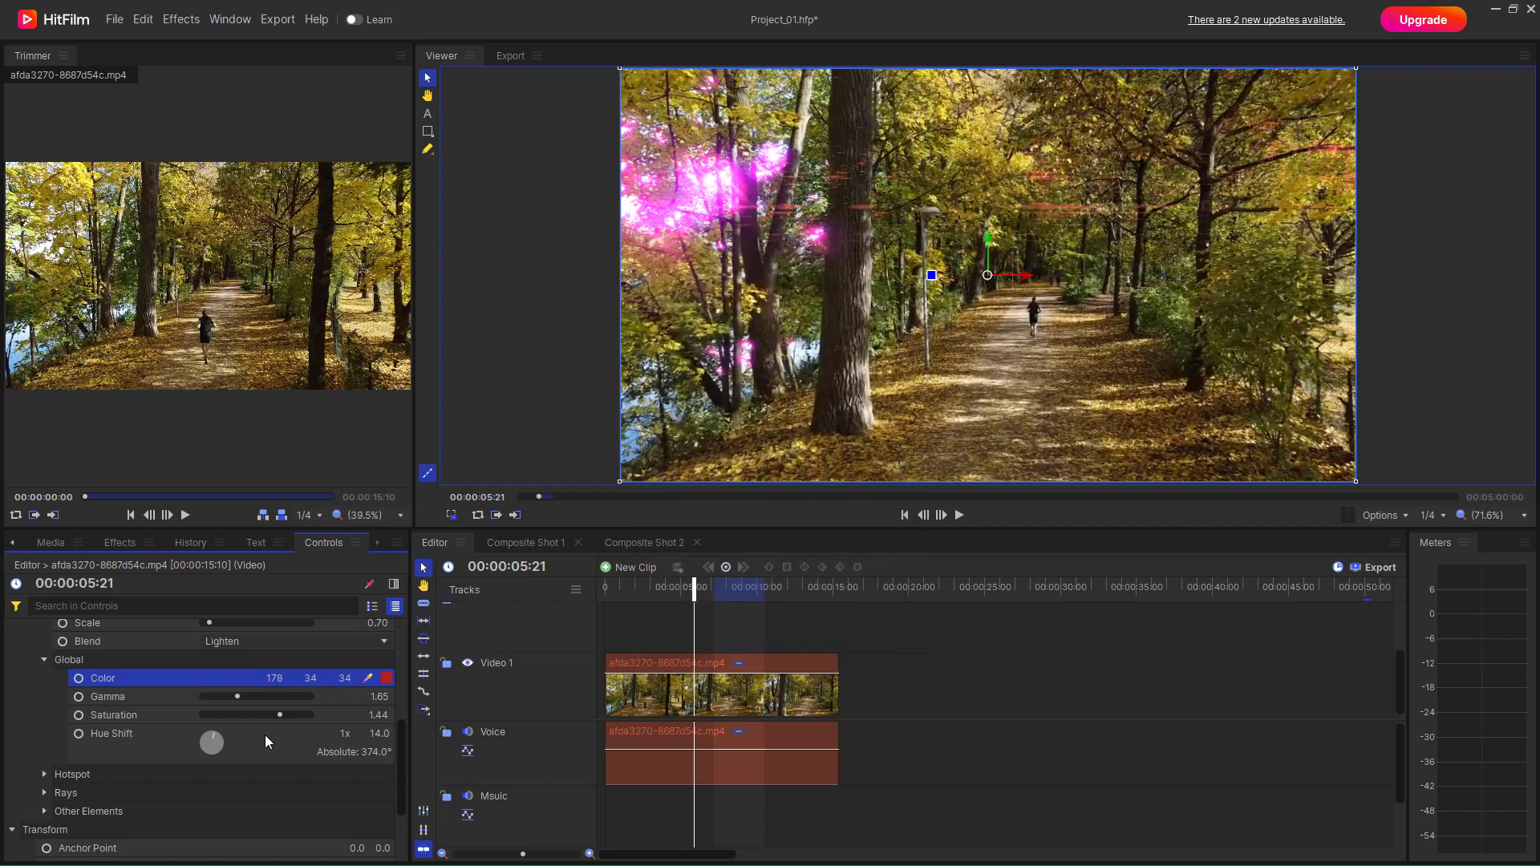
- Set the flare hotspot's brightness to 2.25, its color to dark blue RGB 16, 28, 48 and its scale to 1.60
click(44, 775)
scroll(64, 772, down, 3)
drag(227, 676, 251, 672)
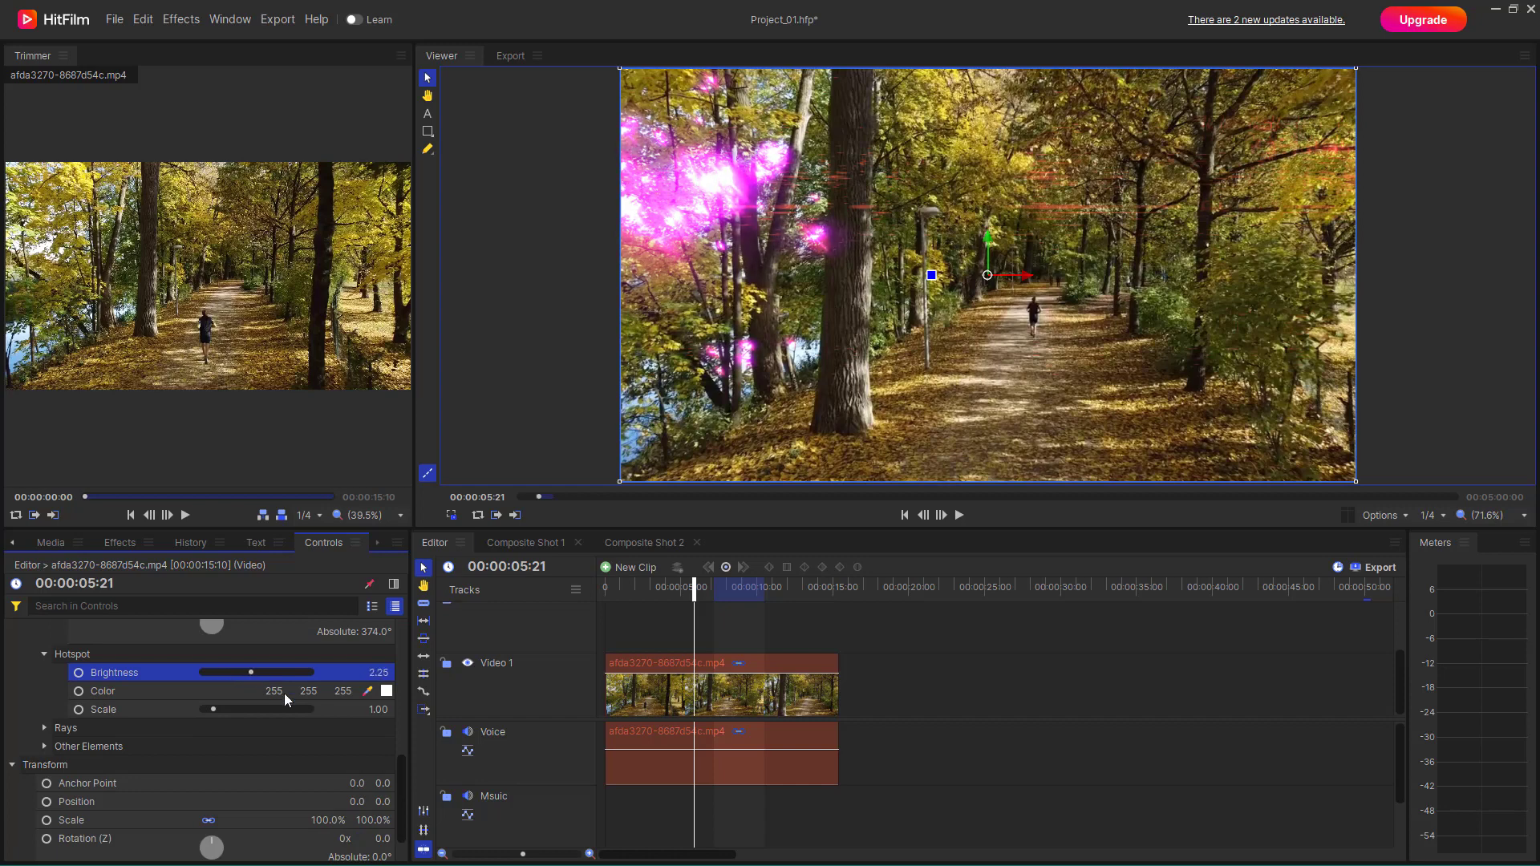
click(387, 691)
click(749, 331)
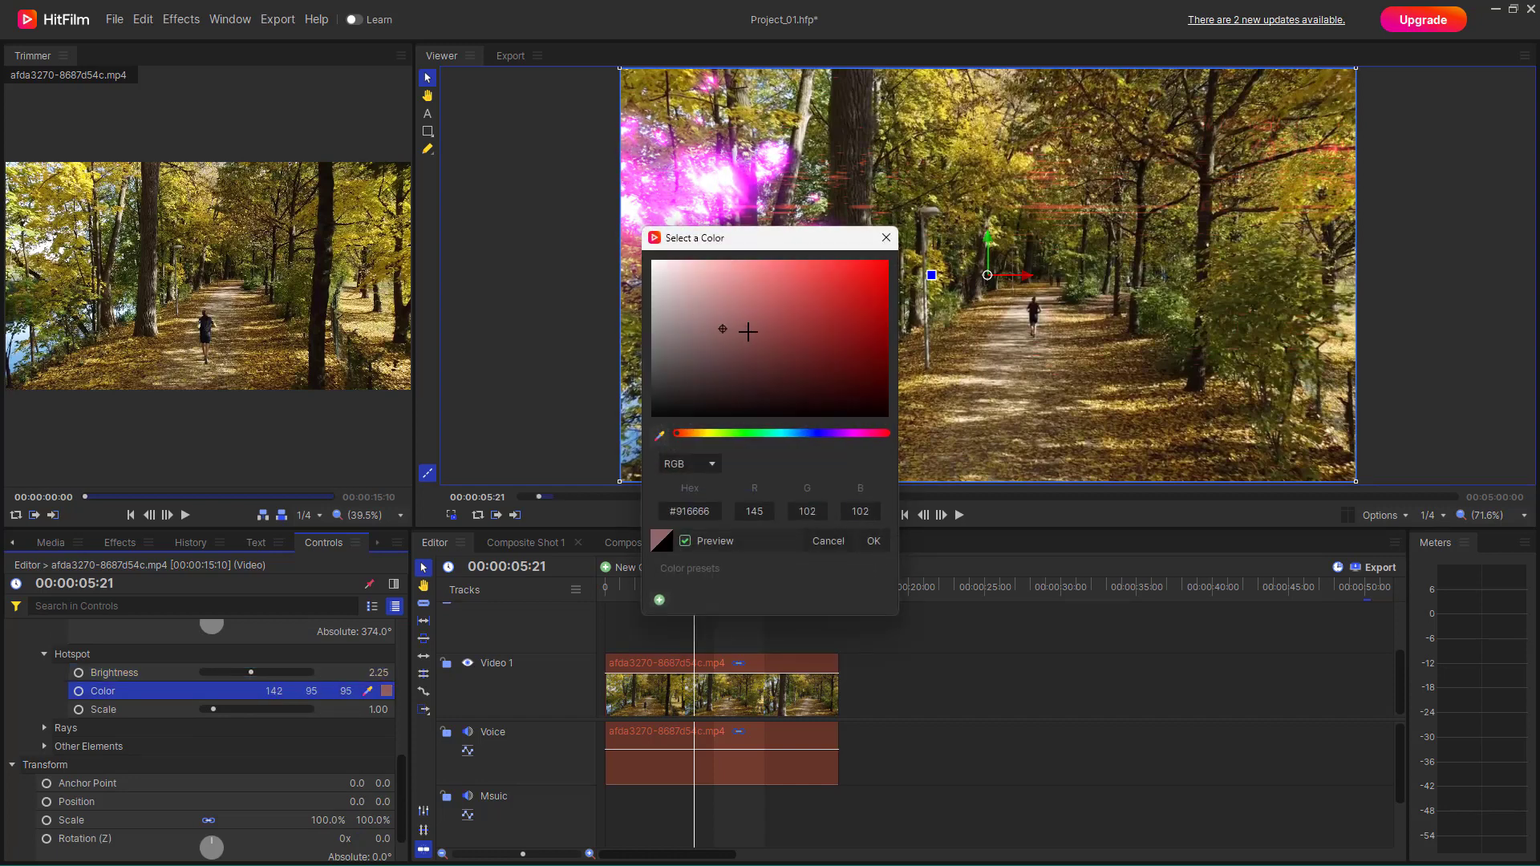
click(803, 434)
click(812, 390)
click(874, 541)
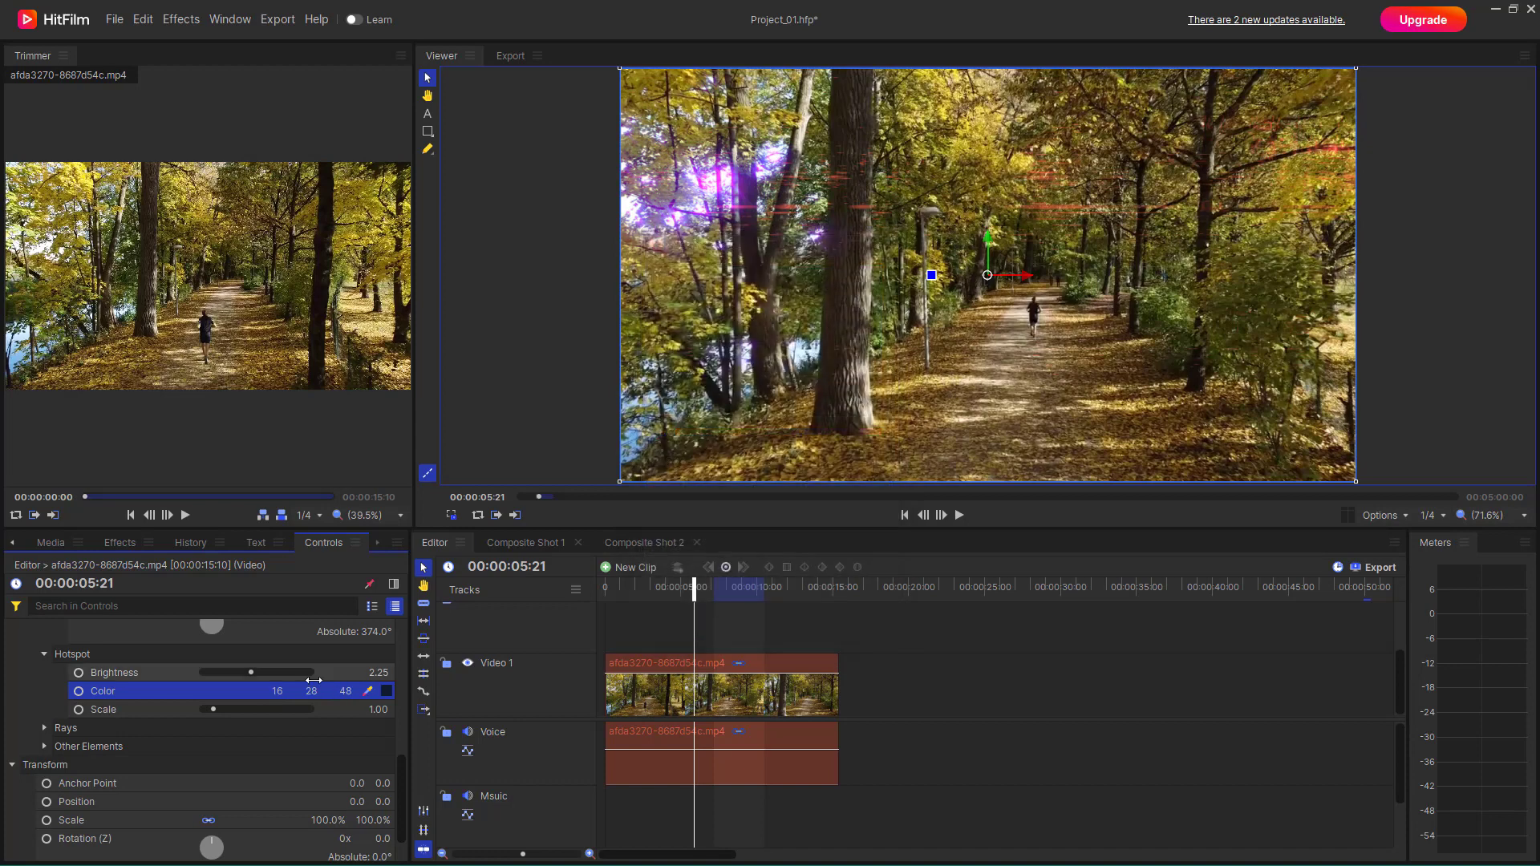
drag(214, 709, 245, 699)
- Set the flare rays to brightness 2.75, quantity scale 6.60, rotation 1x 71.0°, length scale 3.10 and width scale 1.70
click(48, 729)
scroll(160, 706, down, 1)
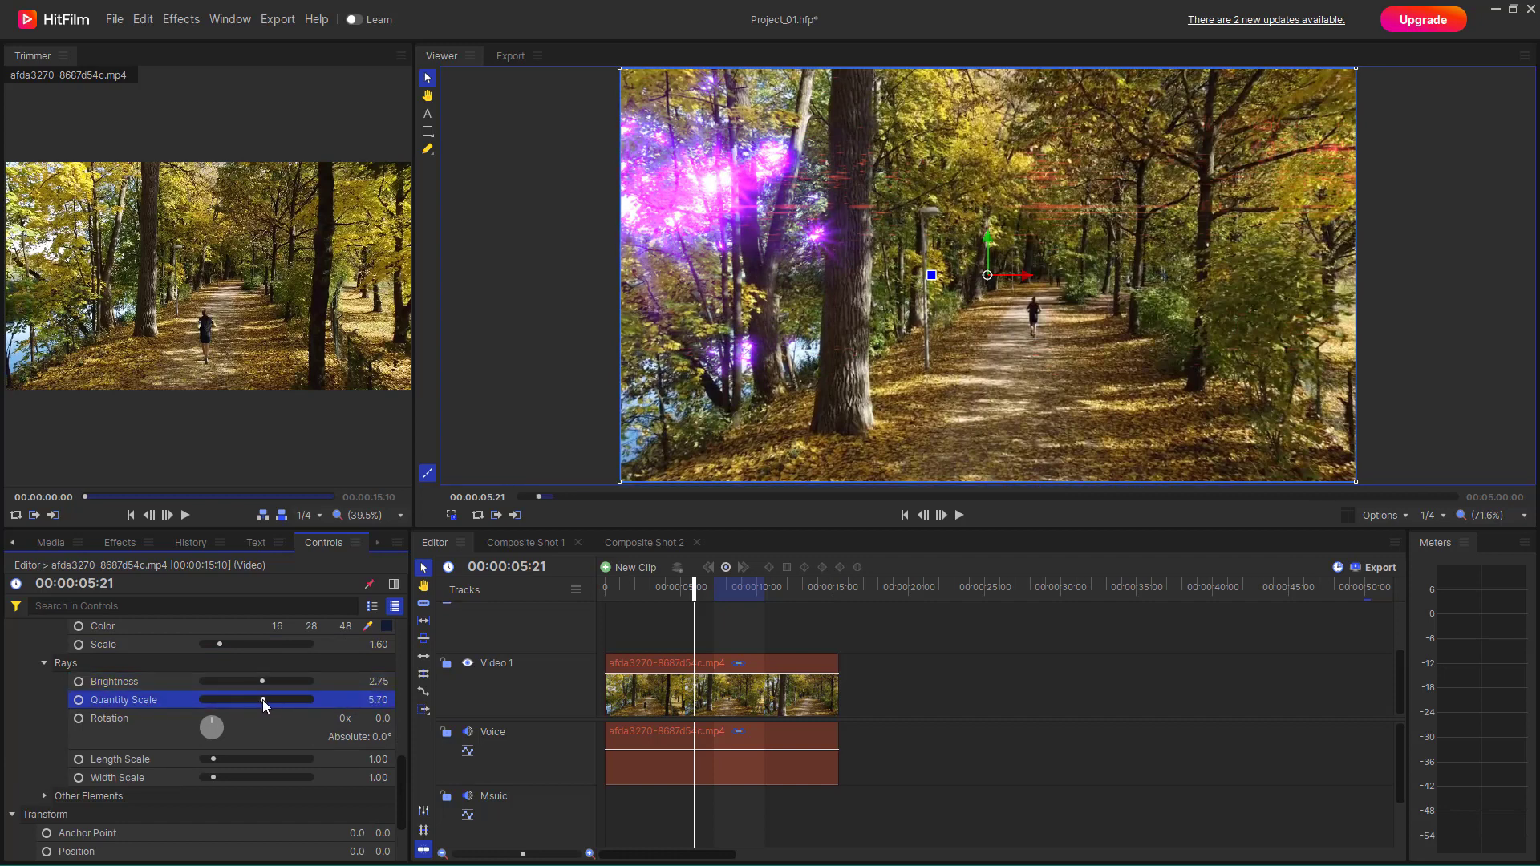
drag(263, 699, 218, 777)
click(247, 759)
click(238, 777)
- Set the flares' other elements to brightness 2.60, dark red color RGB 100, 30, 30 and scale 1.40
click(45, 794)
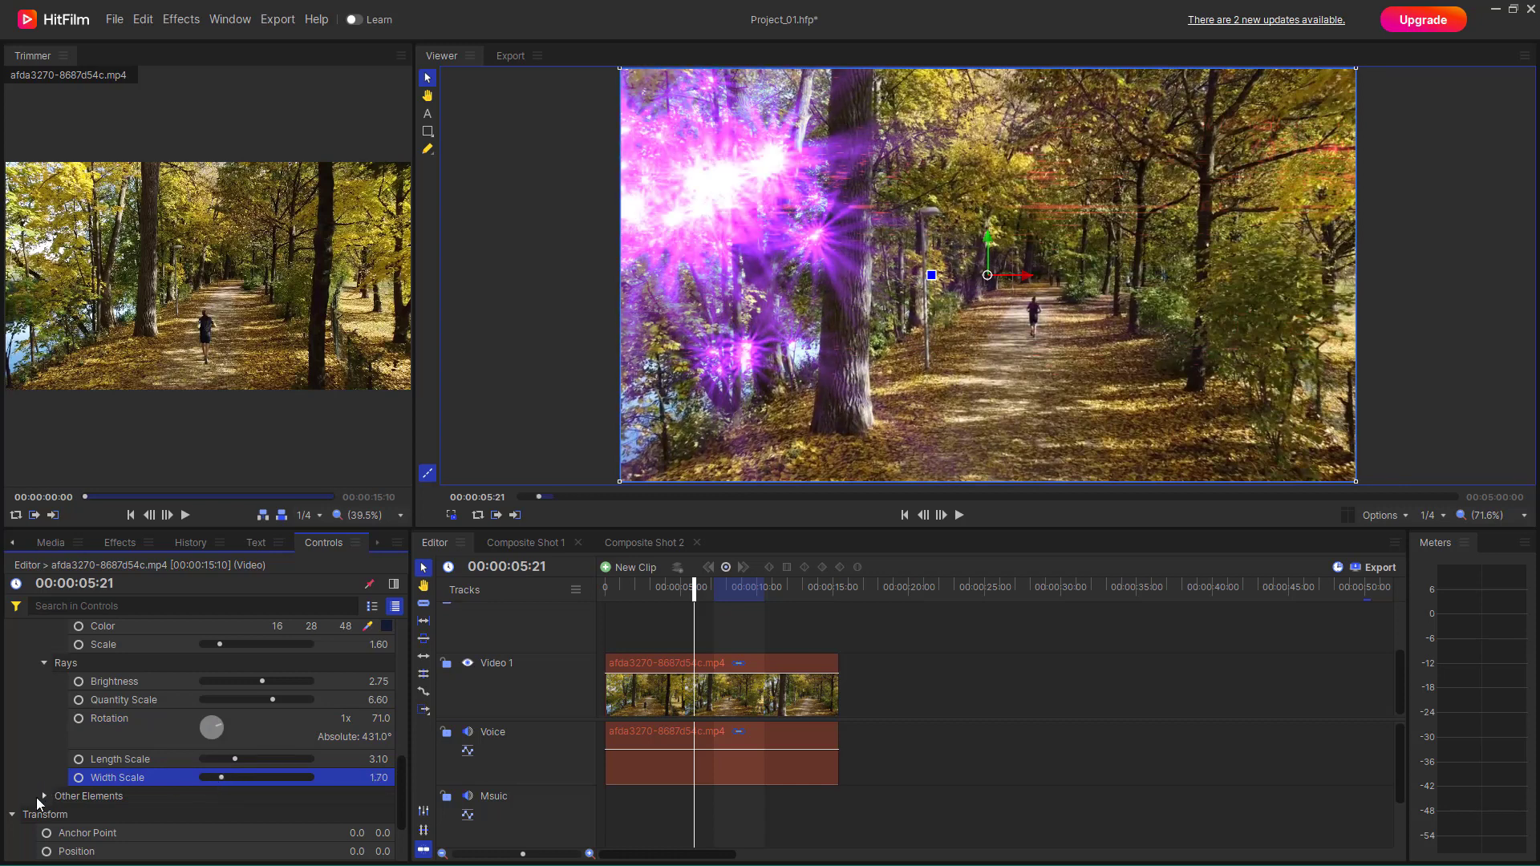
scroll(167, 773, down, 3)
click(250, 694)
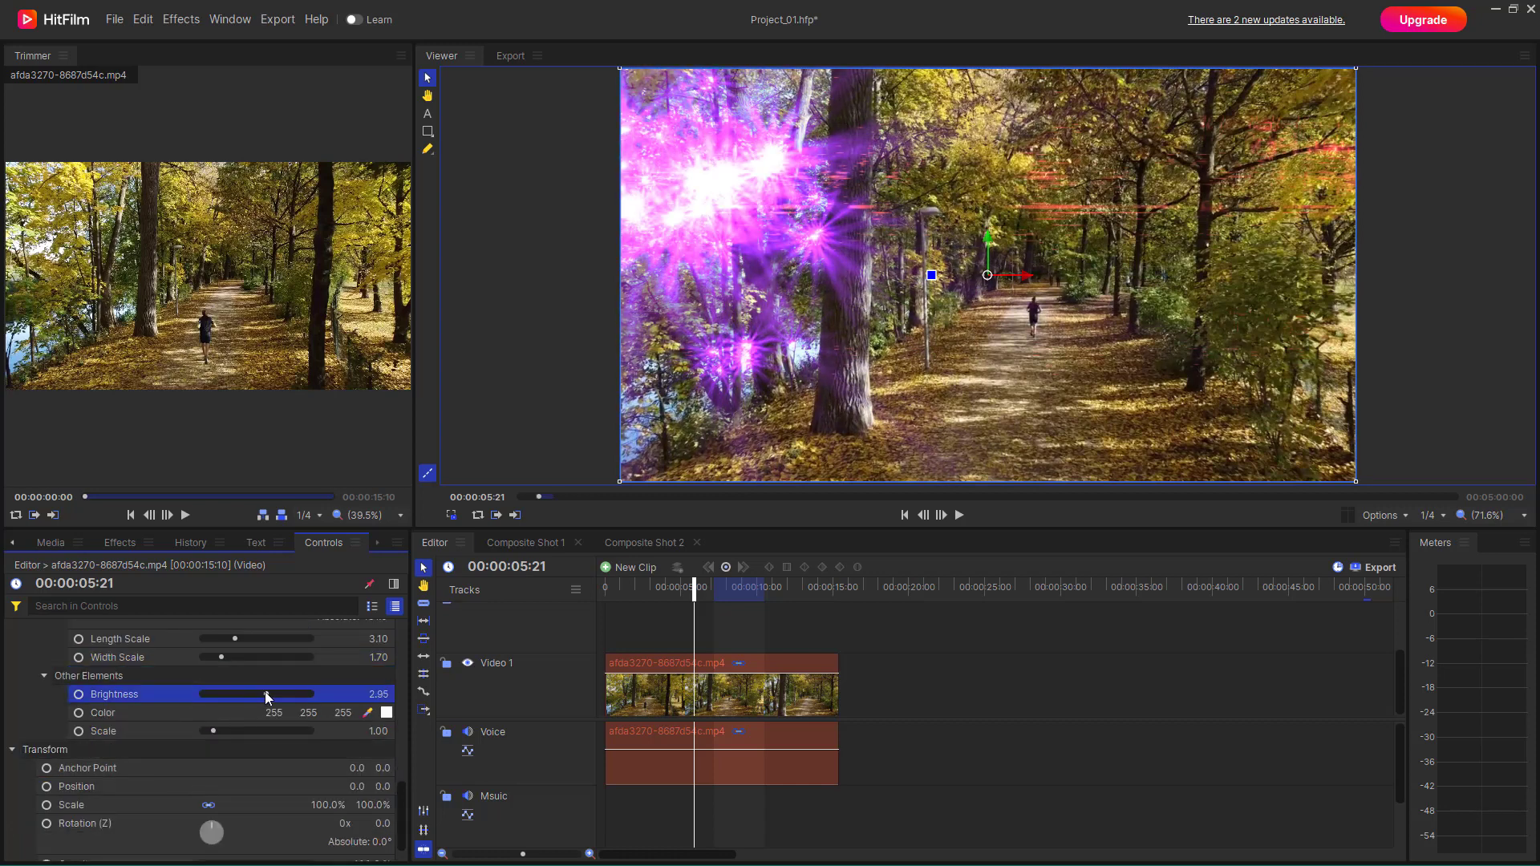
drag(266, 694, 257, 694)
click(387, 713)
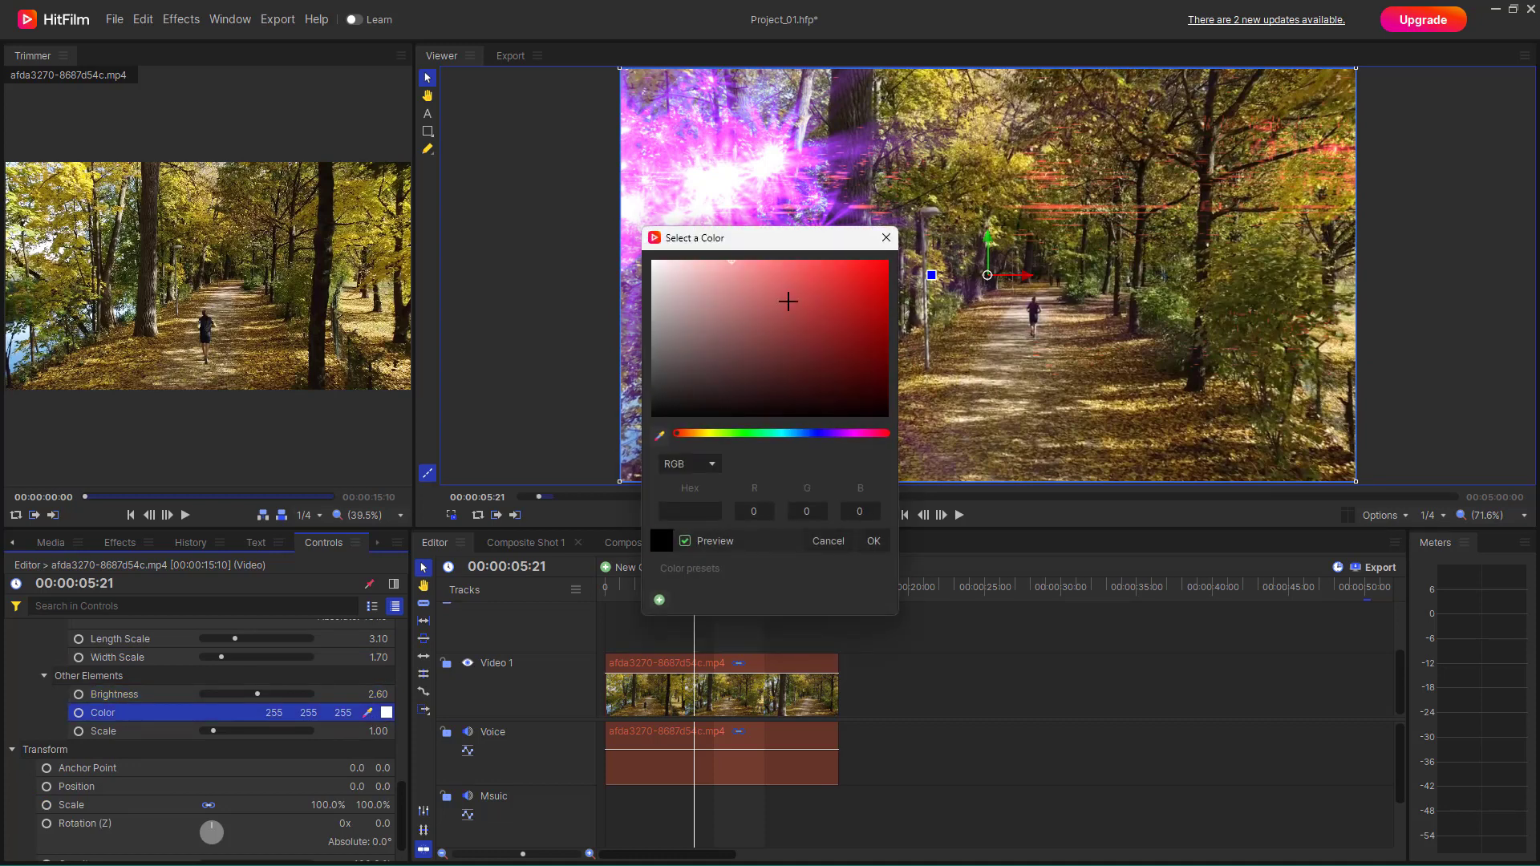
click(818, 356)
click(874, 541)
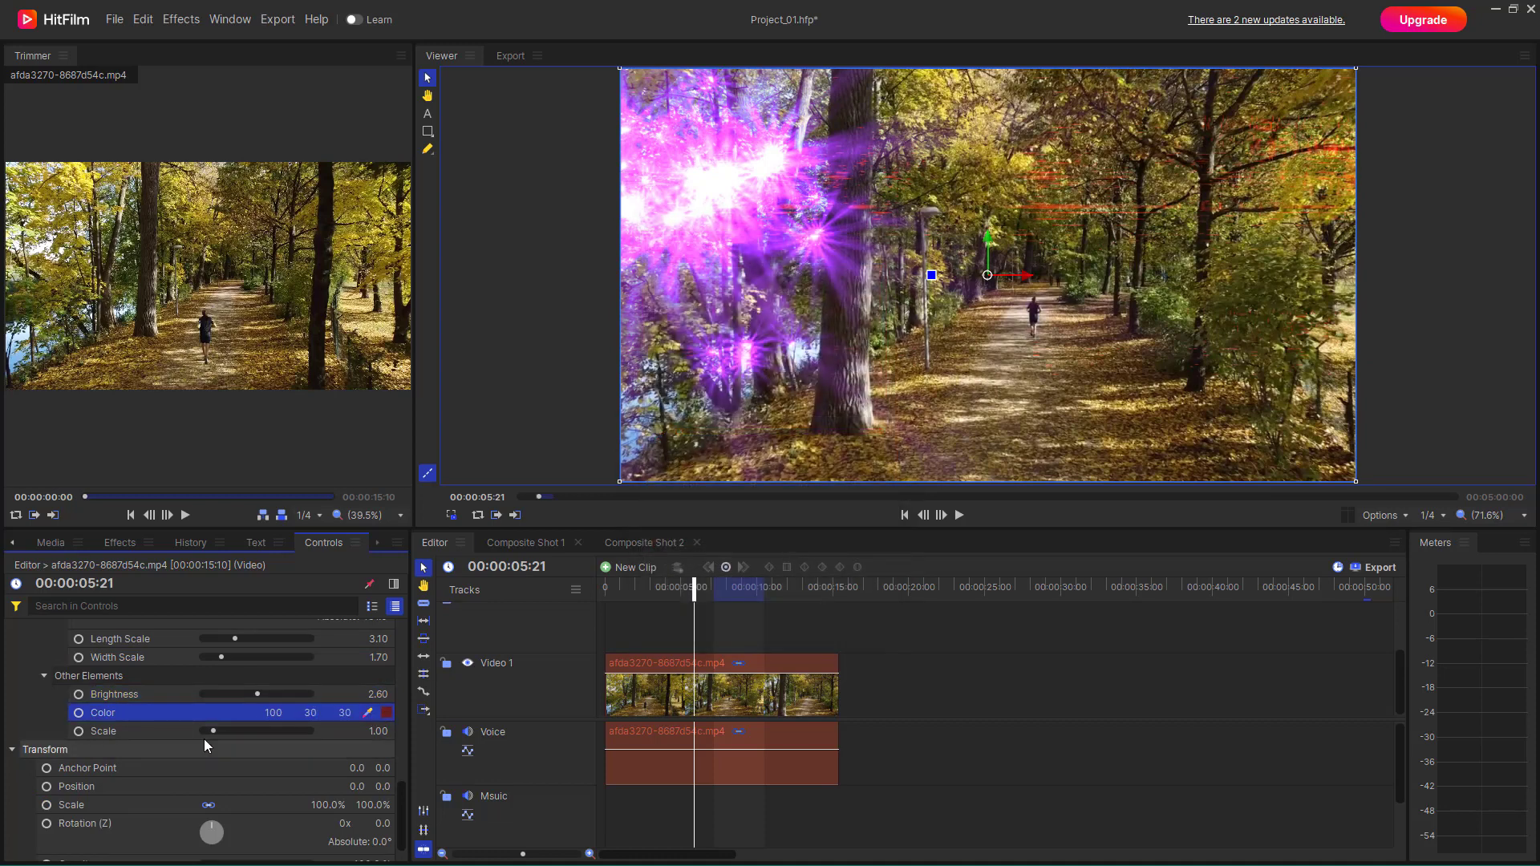
mouse_move(214, 731)
mouse_down()
mouse_move(234, 726)
mouse_move(215, 728)
mouse_up()
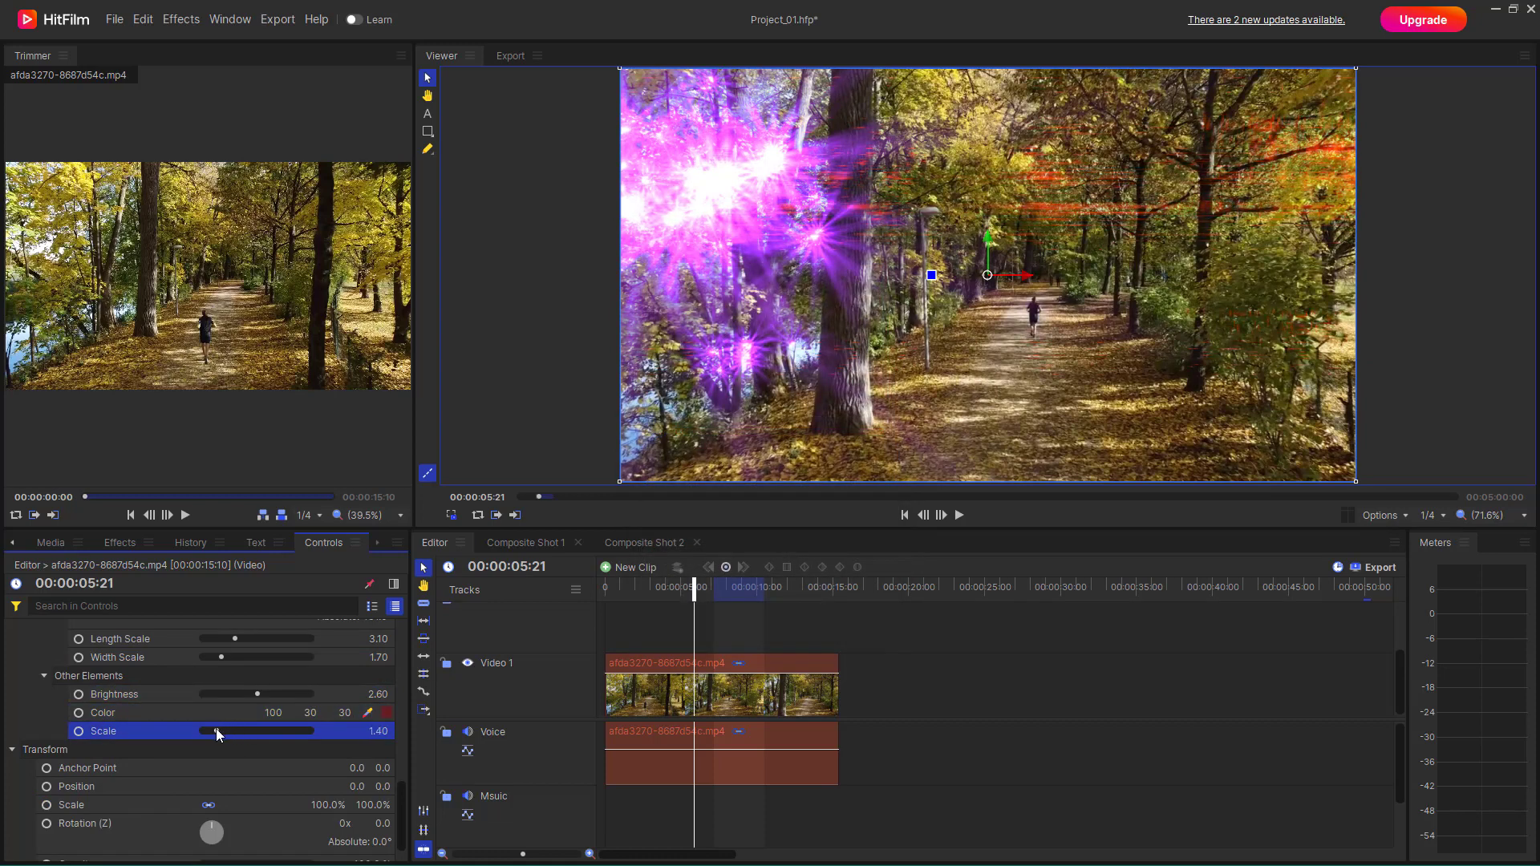
- Try shifting the clip's anchor point horizontally, undo the shift and collapse the transform settings
scroll(215, 729, down, 1)
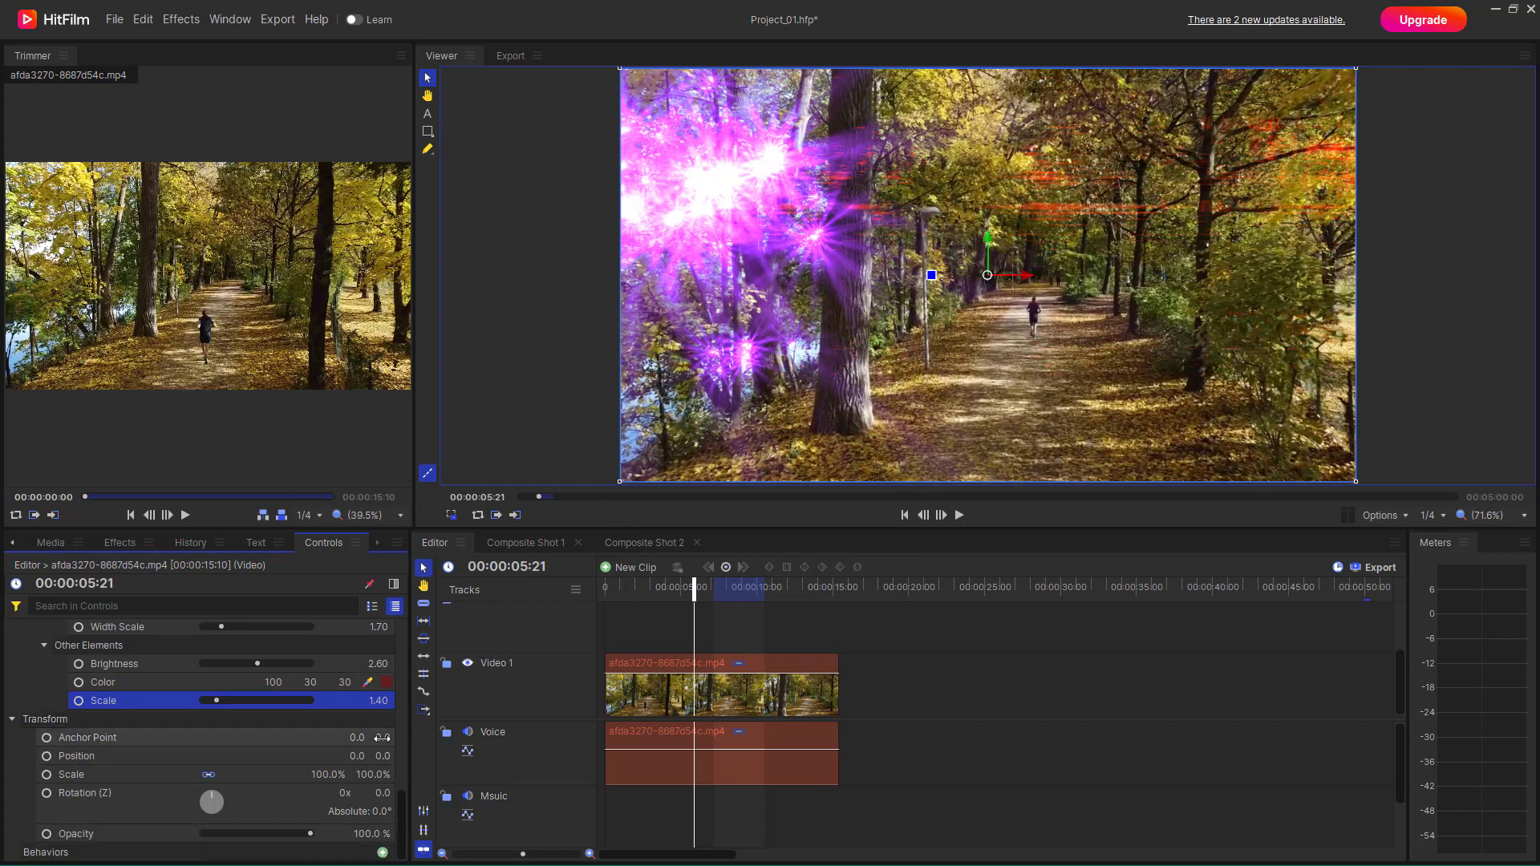
drag(357, 737, 284, 737)
key(ctrl+z)
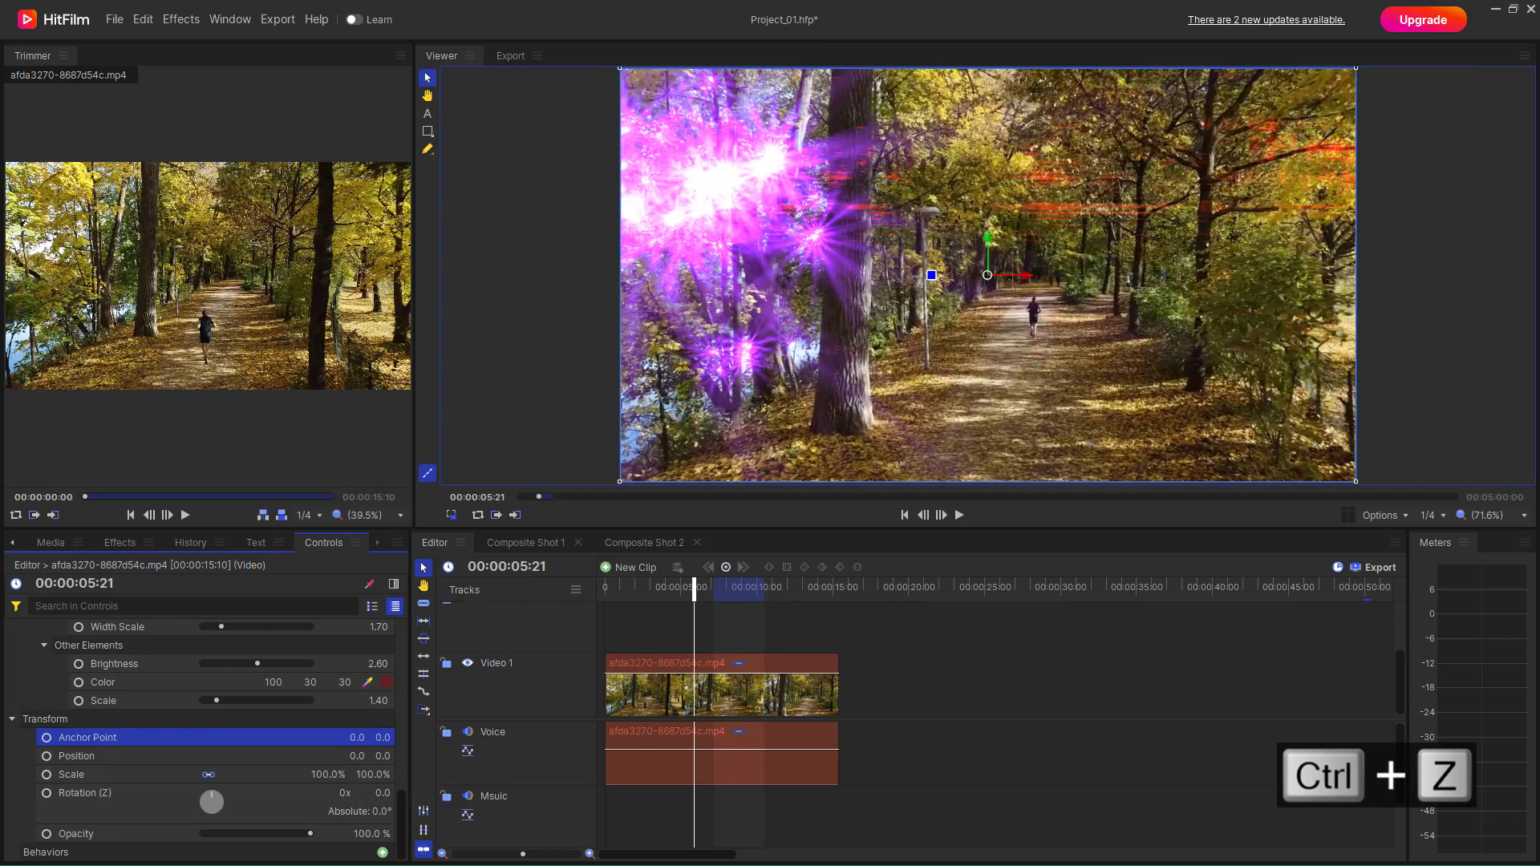
click(13, 716)
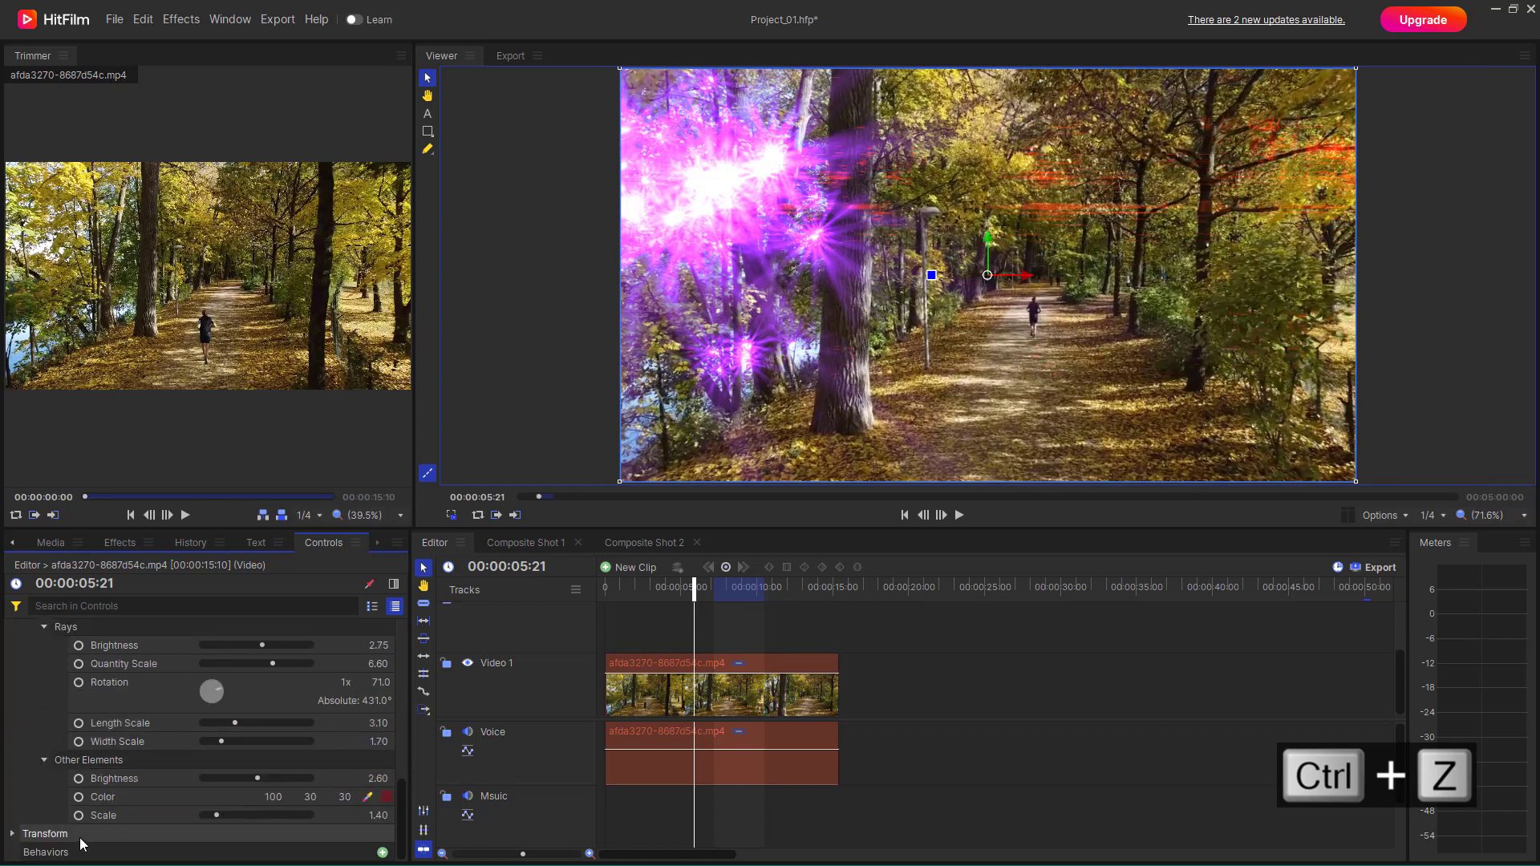
- Change the flare type of the Auto Light Flares effect to Laser dot
scroll(83, 705, up, 4)
scroll(160, 698, up, 3)
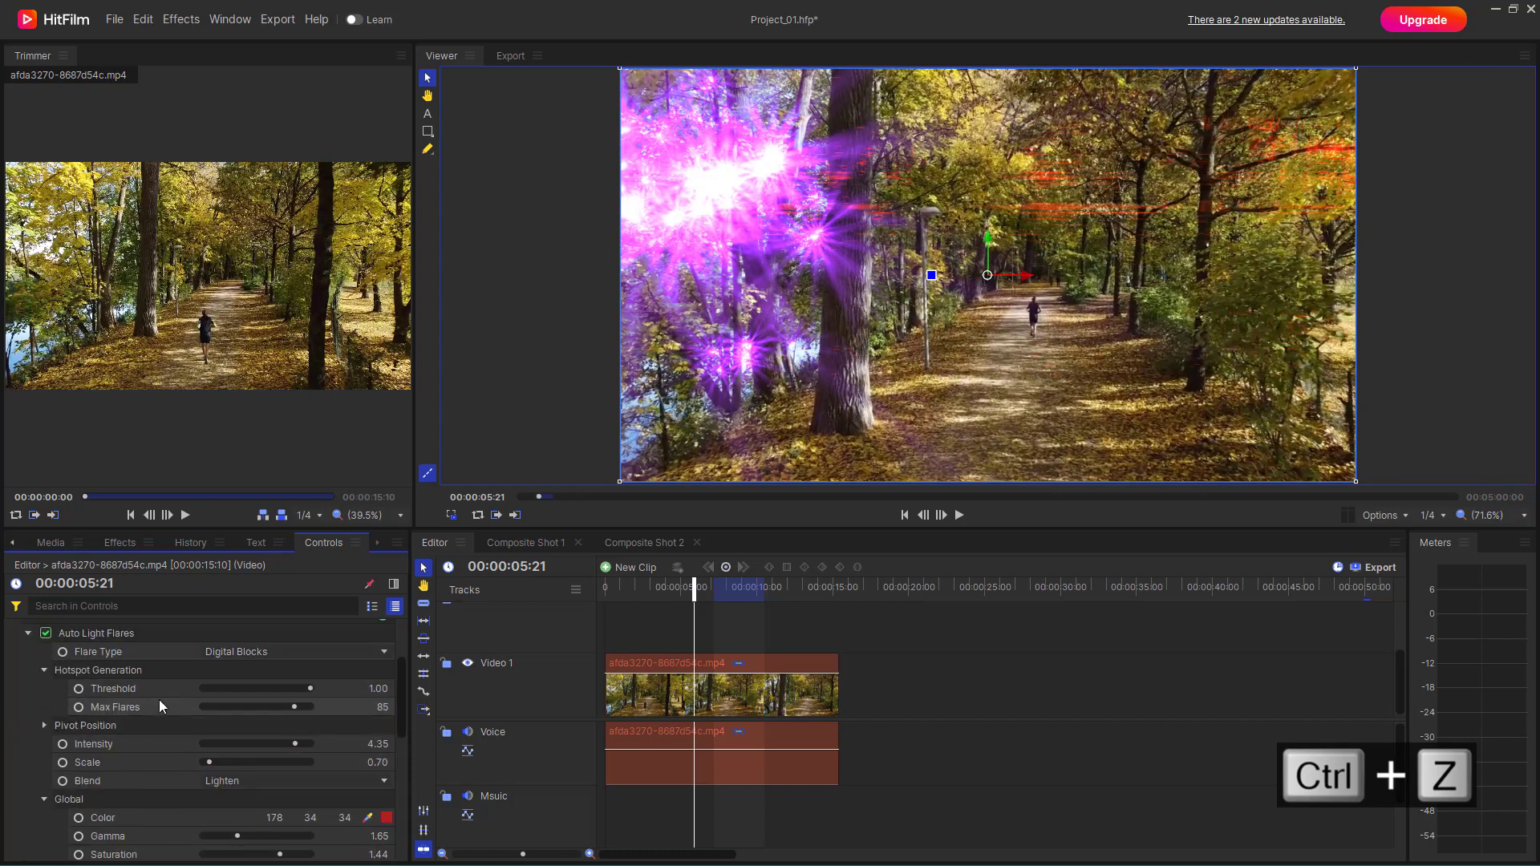
click(106, 633)
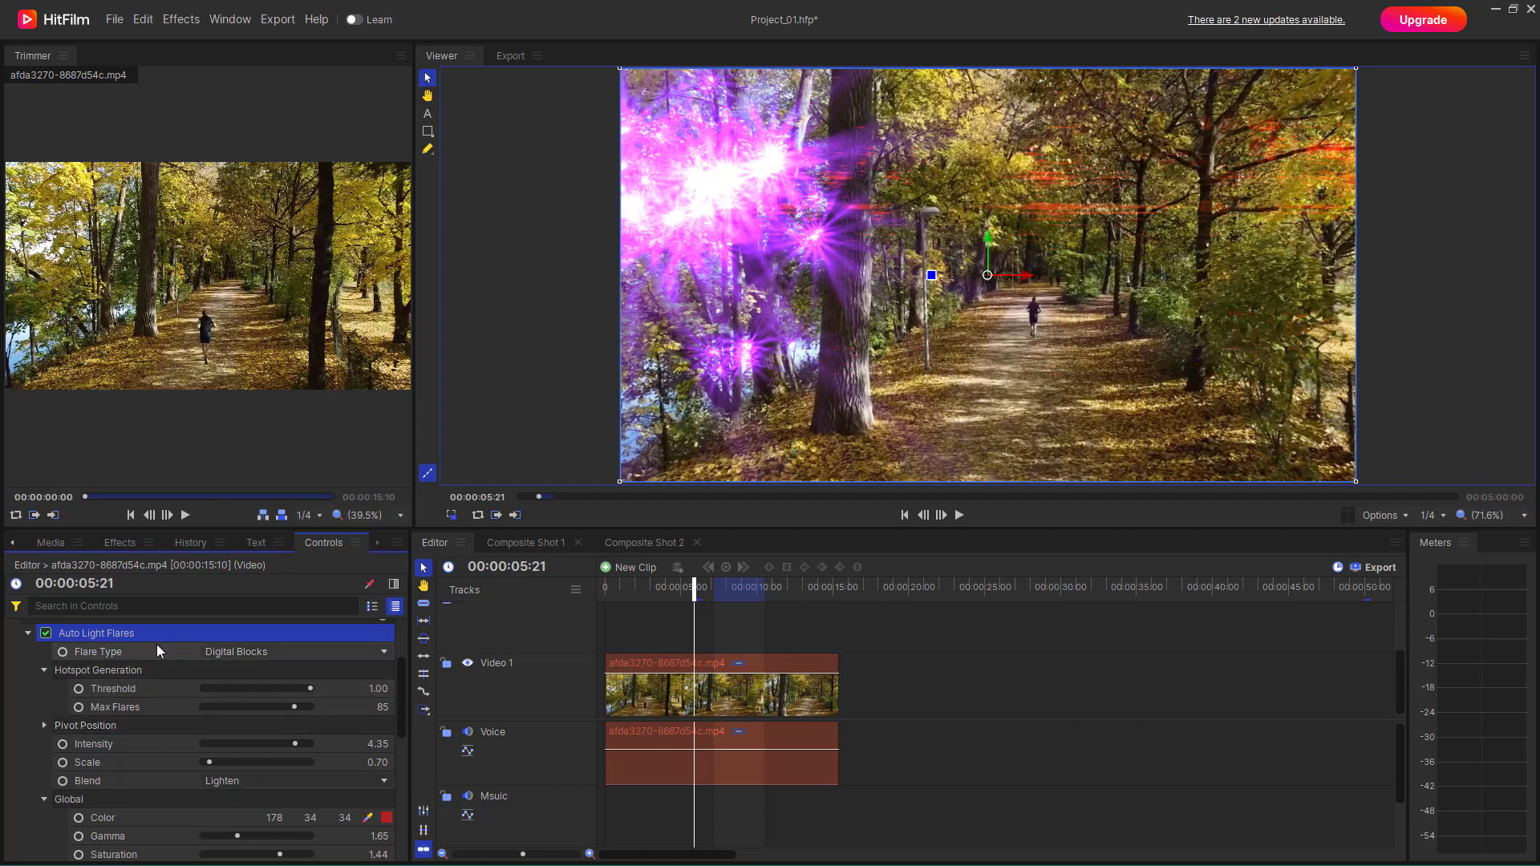
click(292, 653)
scroll(297, 449, down, 5)
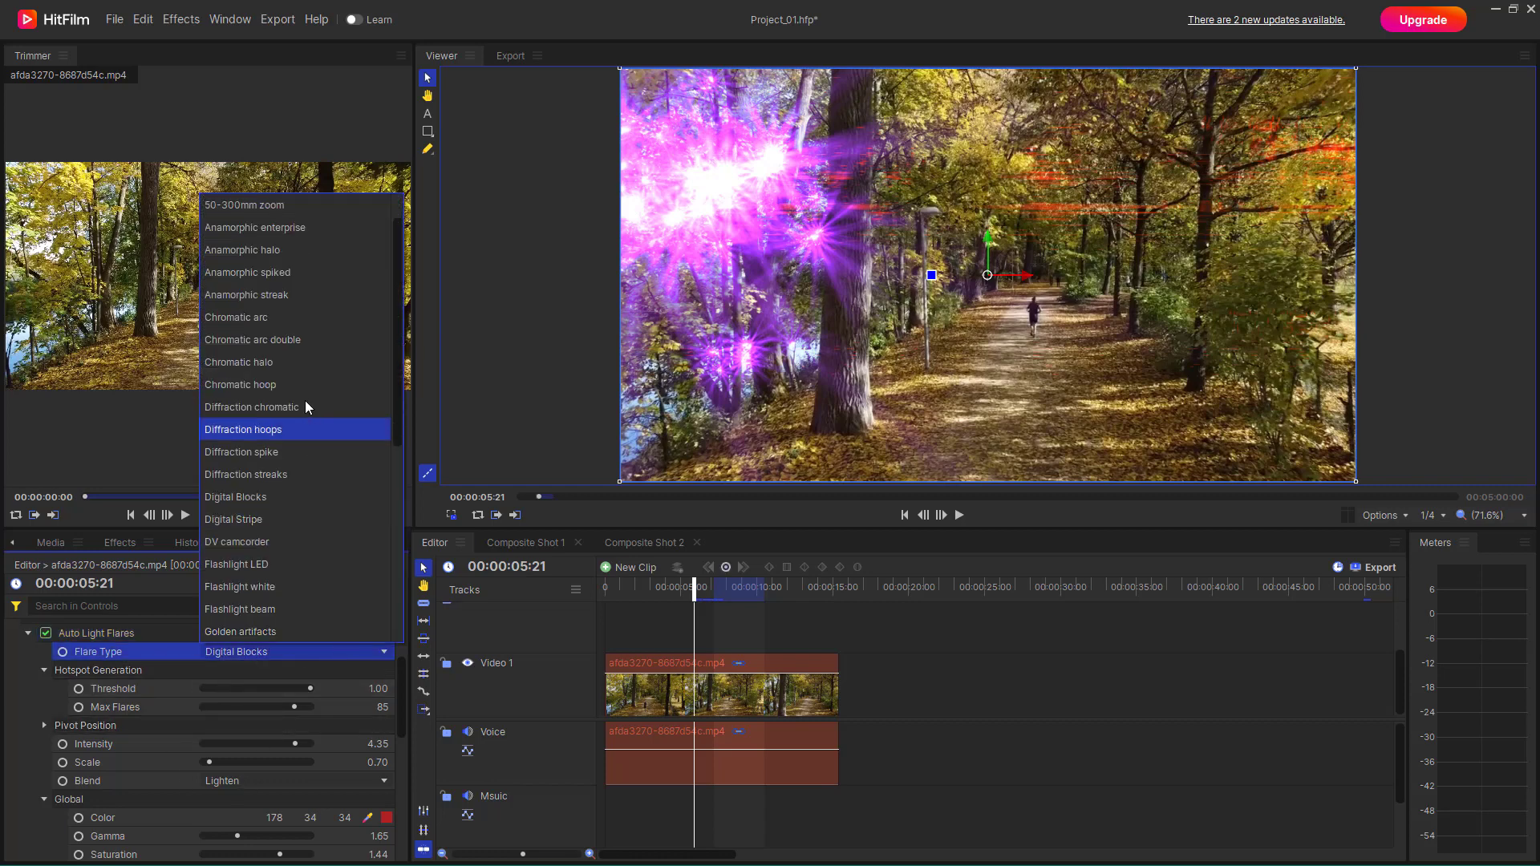
click(276, 450)
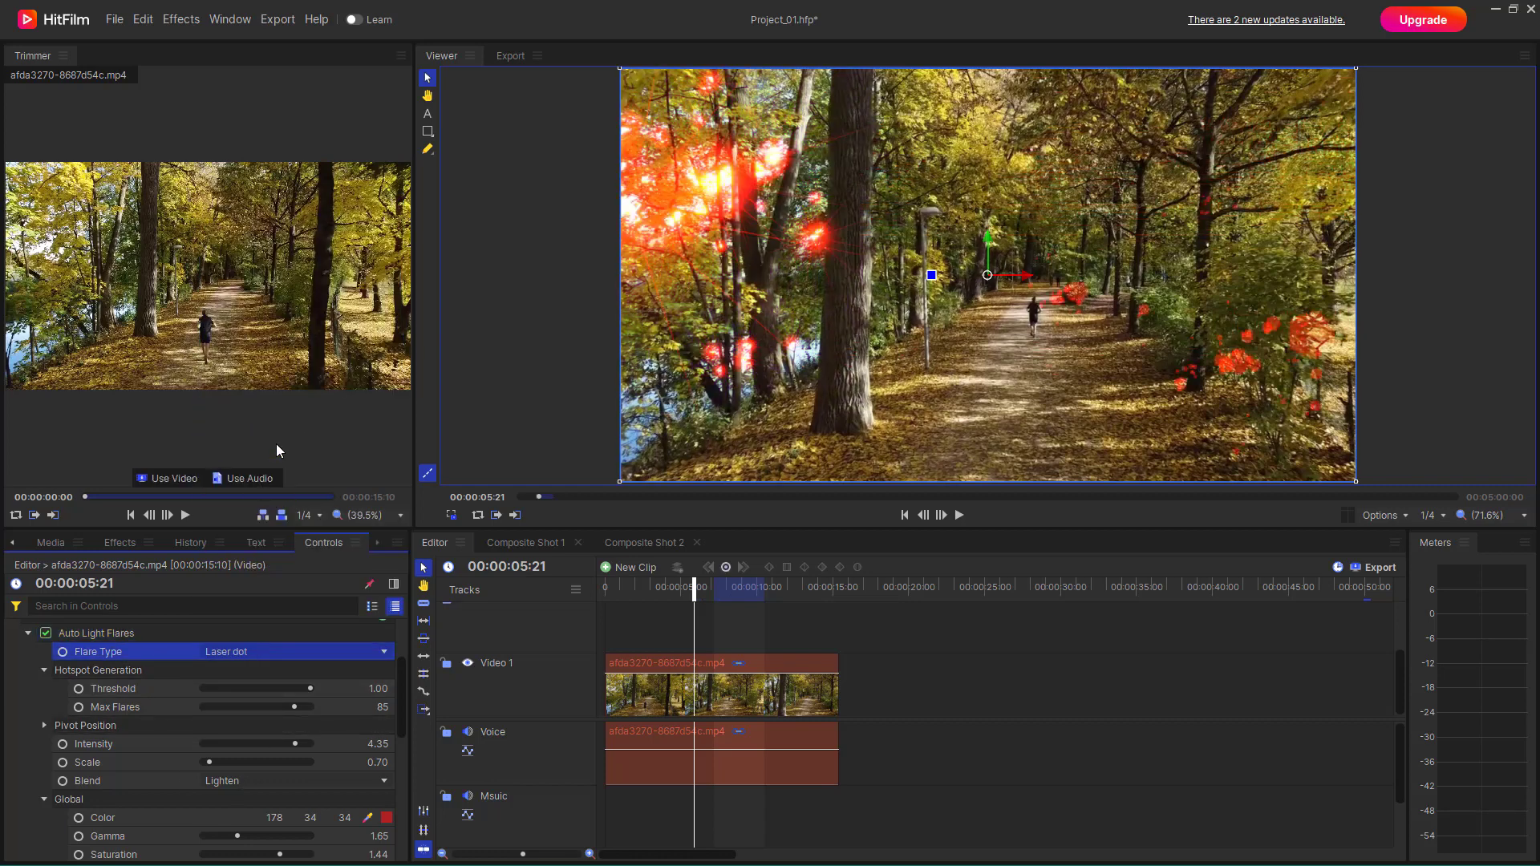
- Try the Spiked orange and Sun glare flare types on the Auto Light Flares effect
click(309, 651)
scroll(308, 643, down, 1)
click(289, 585)
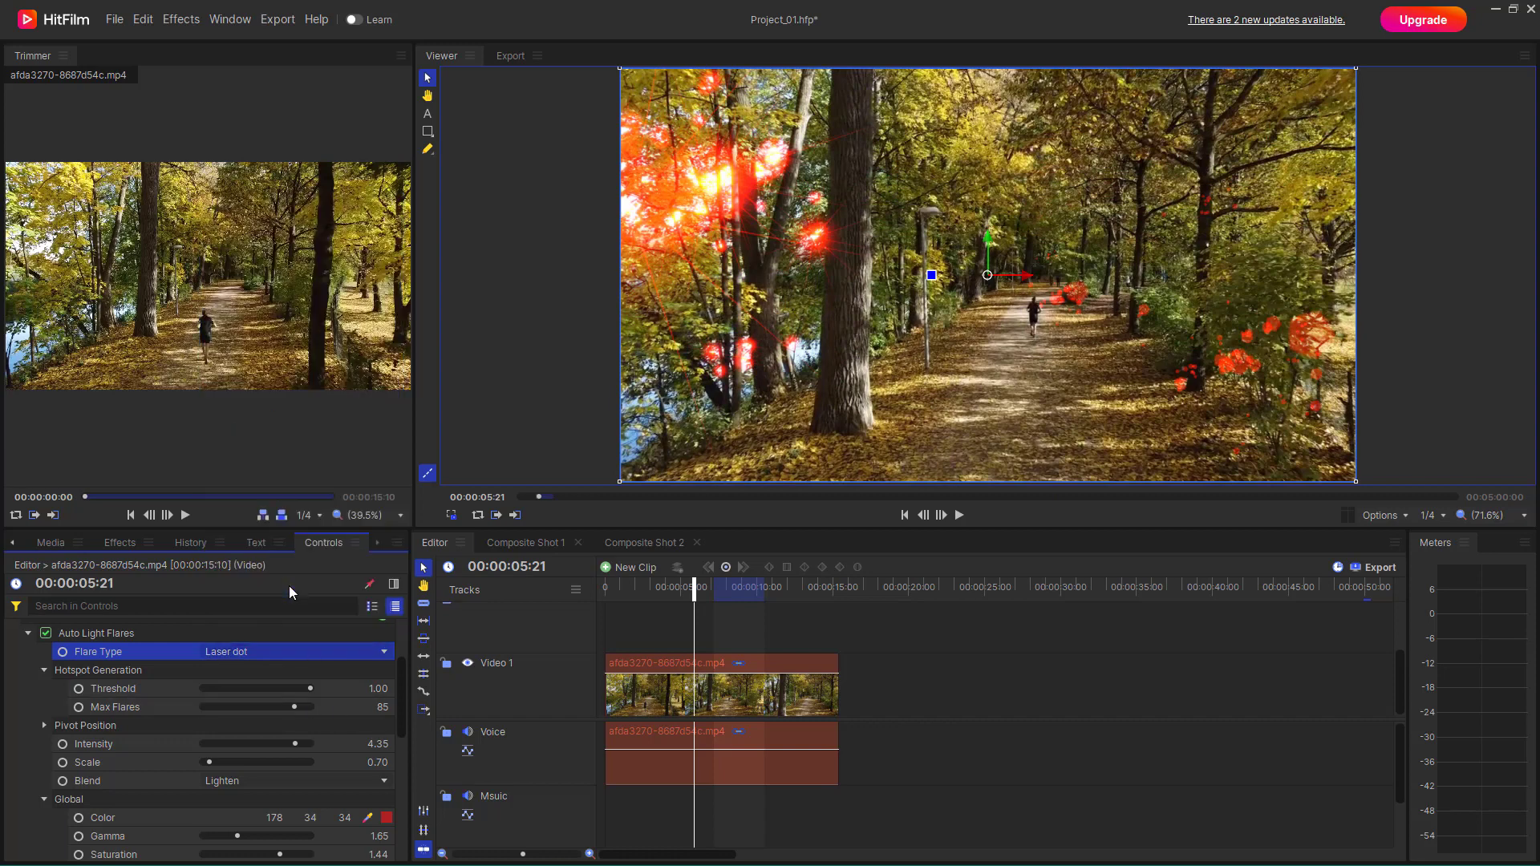
click(305, 651)
scroll(312, 590, down, 4)
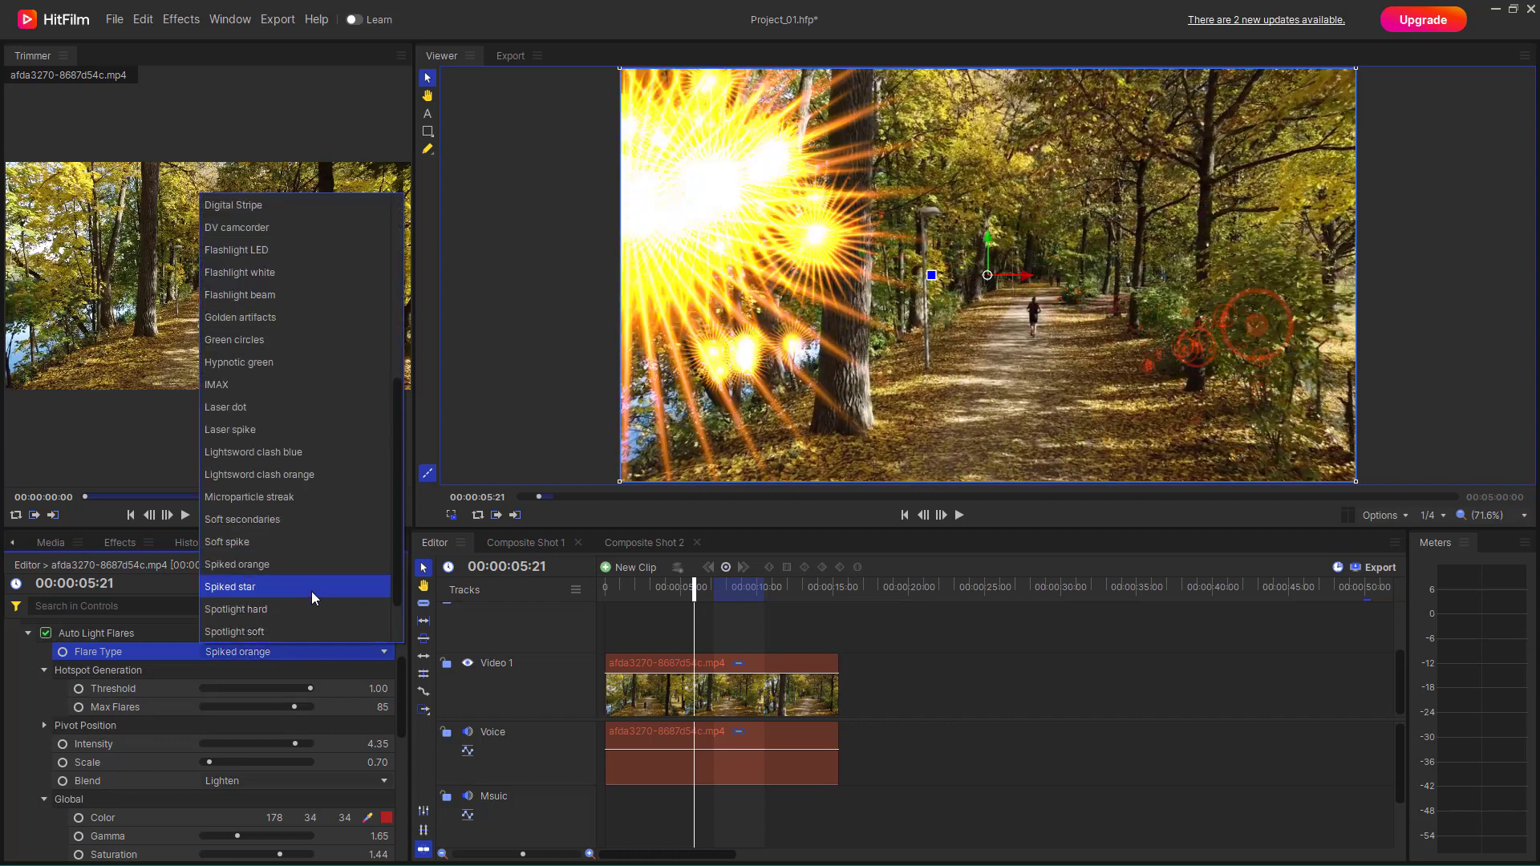
click(311, 589)
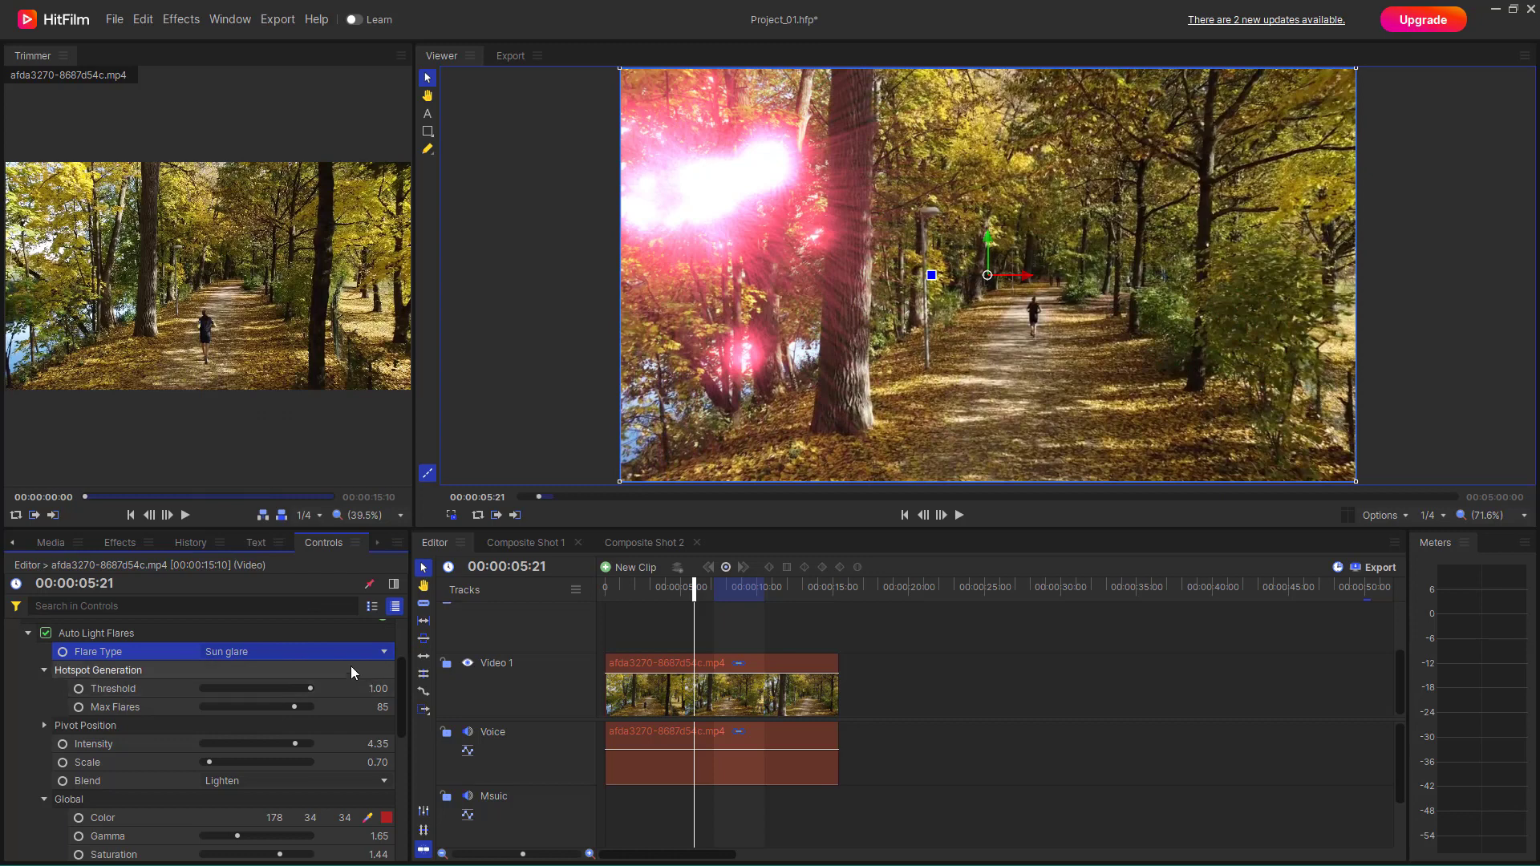
- Change the Auto Light Flares flare type to Green circles and briefly play the clip to preview it
click(280, 653)
click(311, 266)
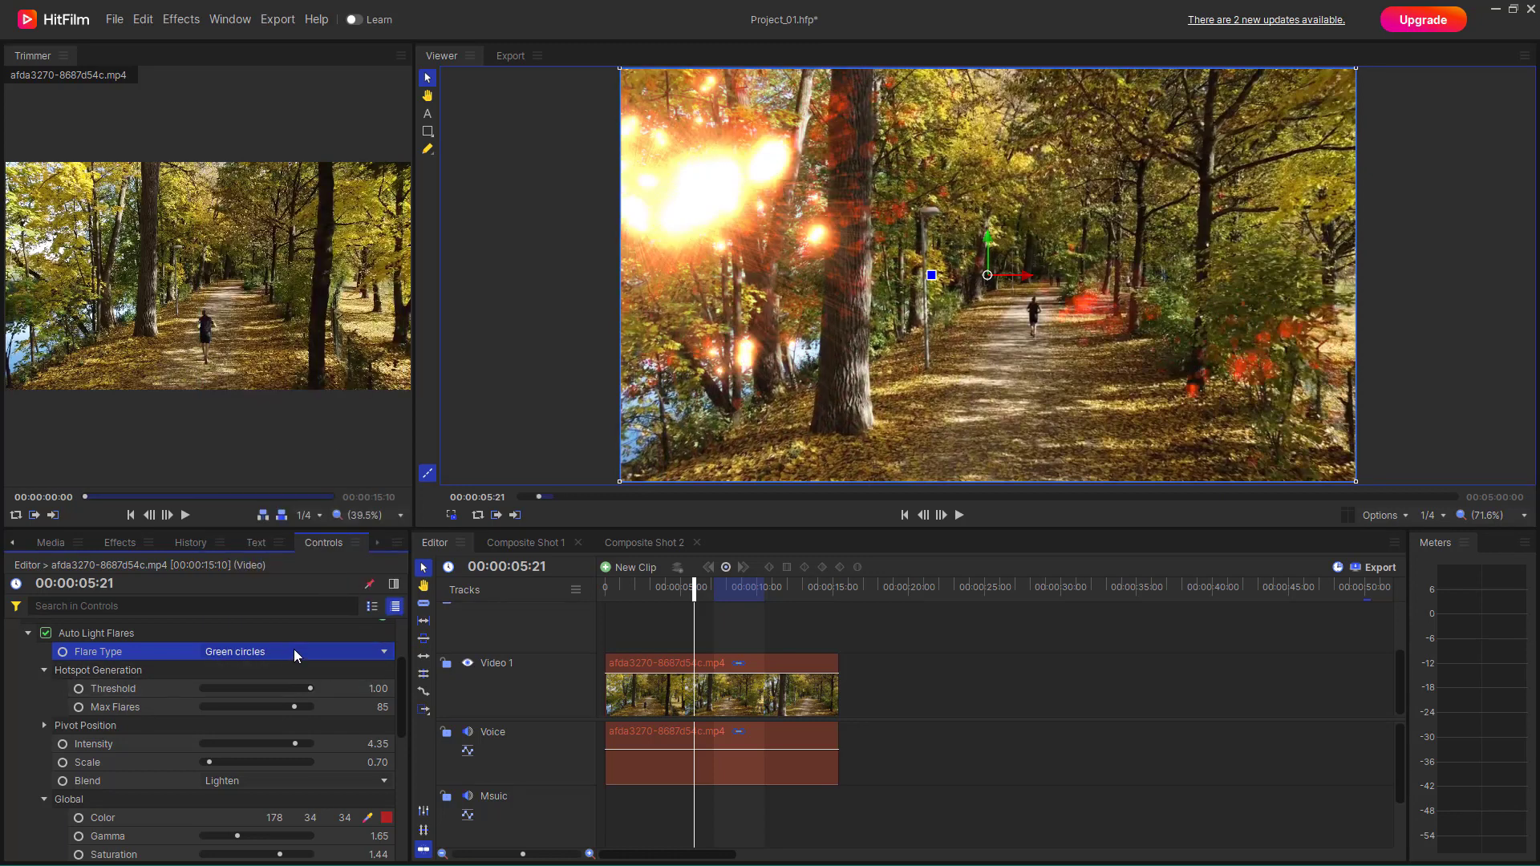
click(959, 515)
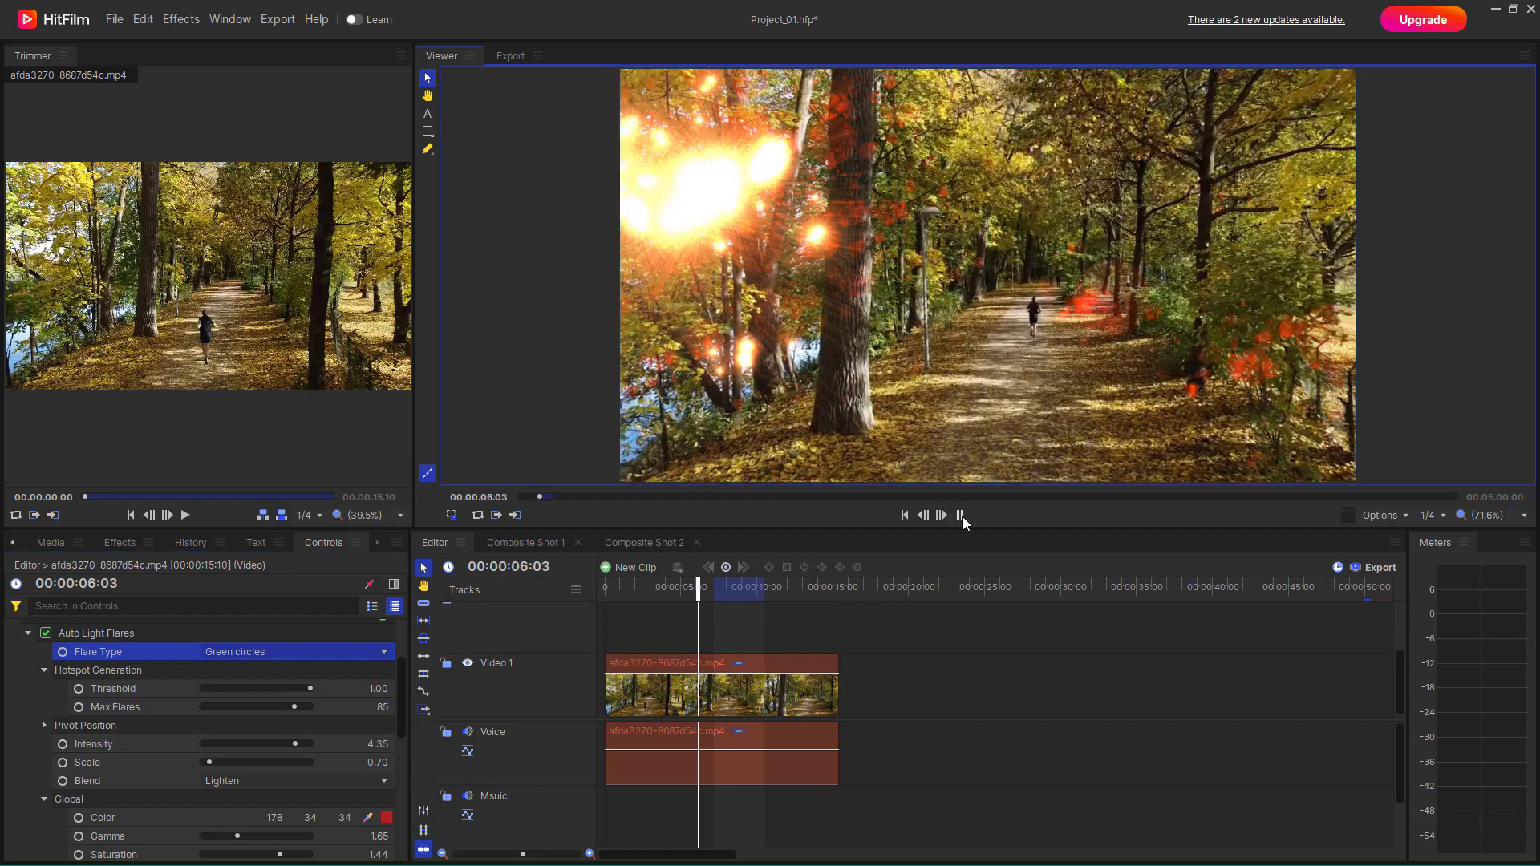
click(960, 515)
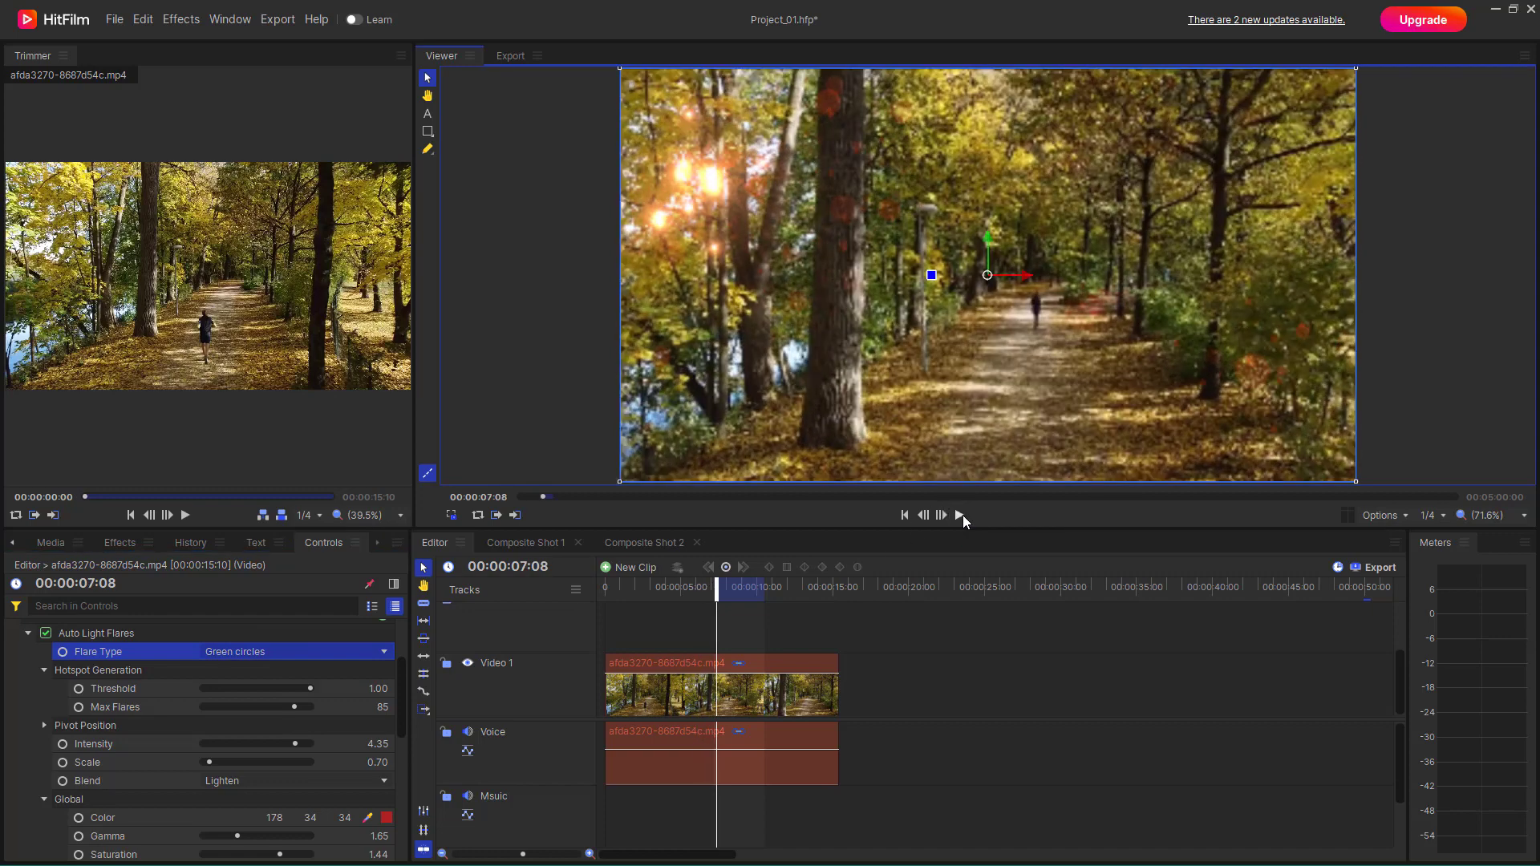